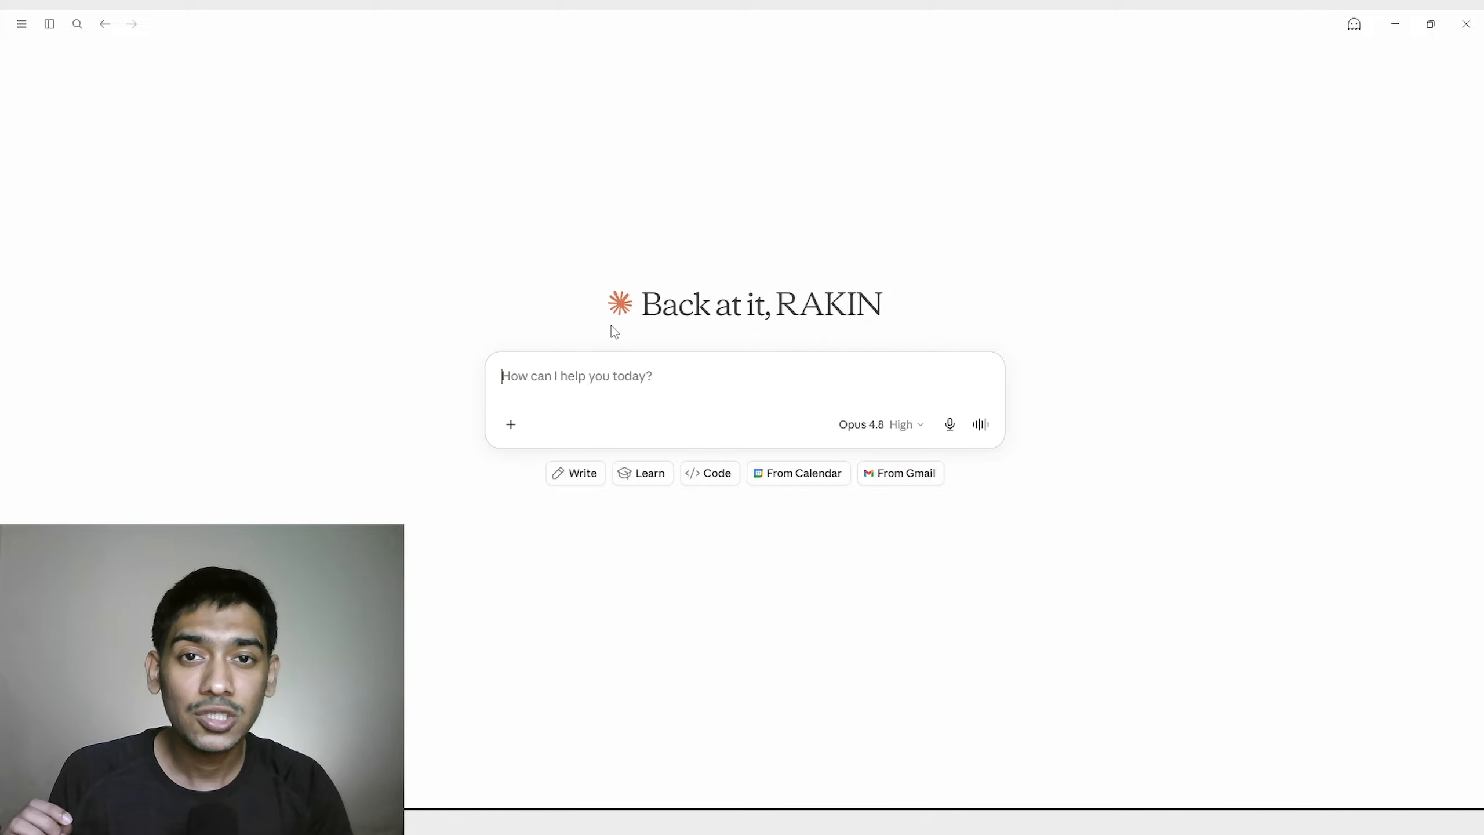
Attach the Fuel Energy Drink Design image from the Product Images folder to the message and preview it enlarged.
left_click(509, 424)
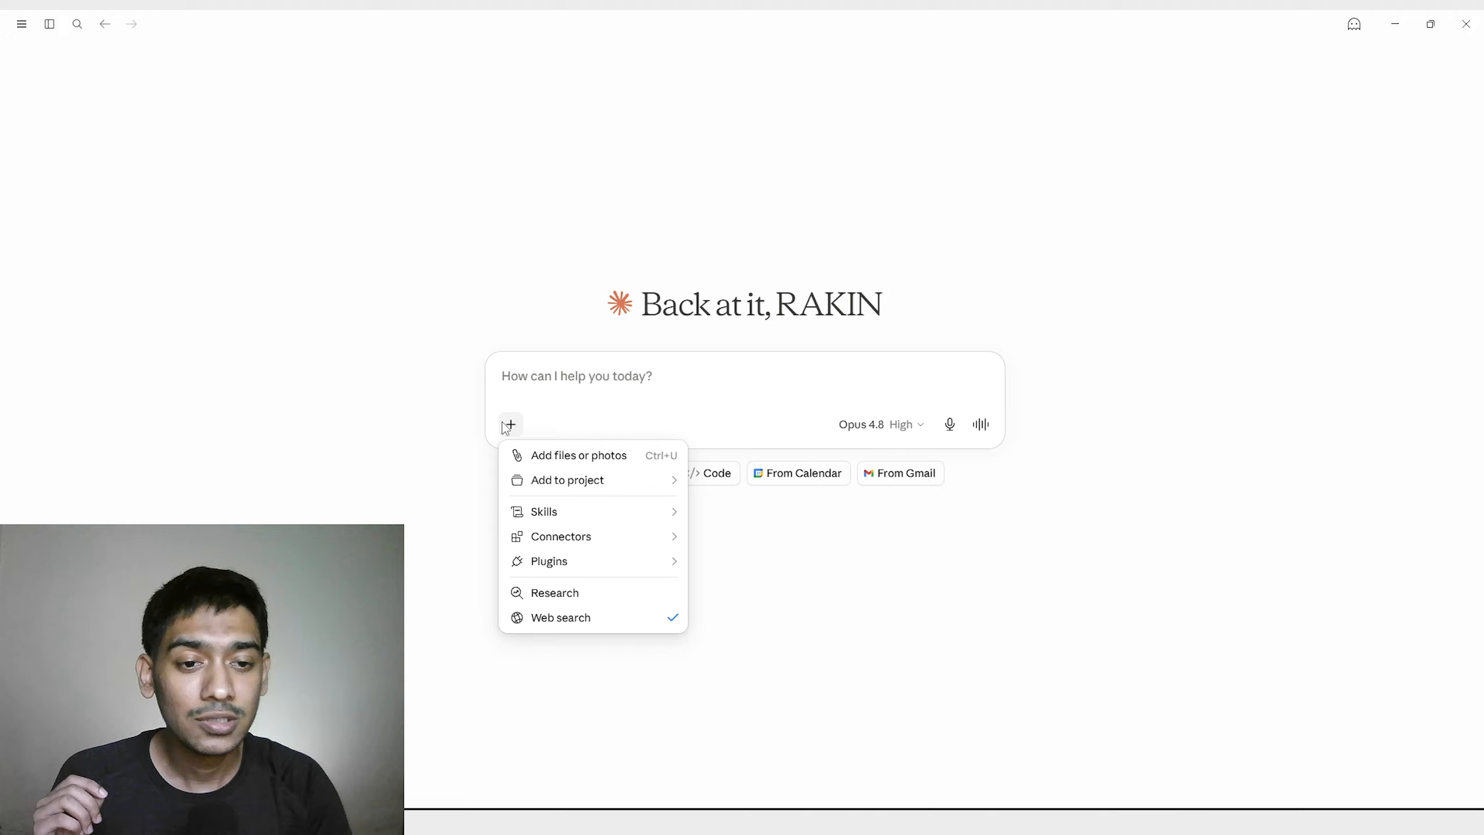
left_click(554, 456)
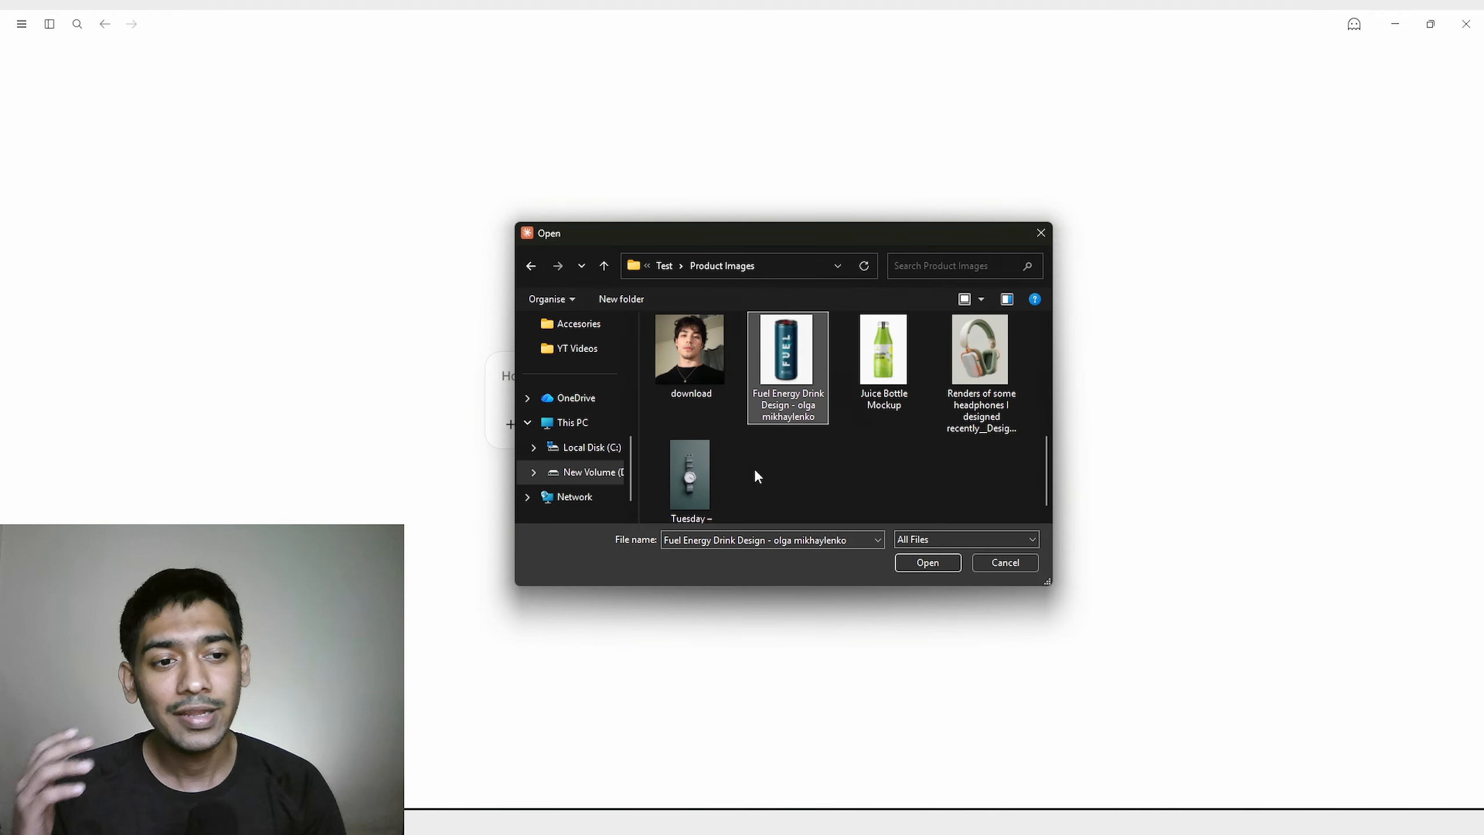
double_click(792, 411)
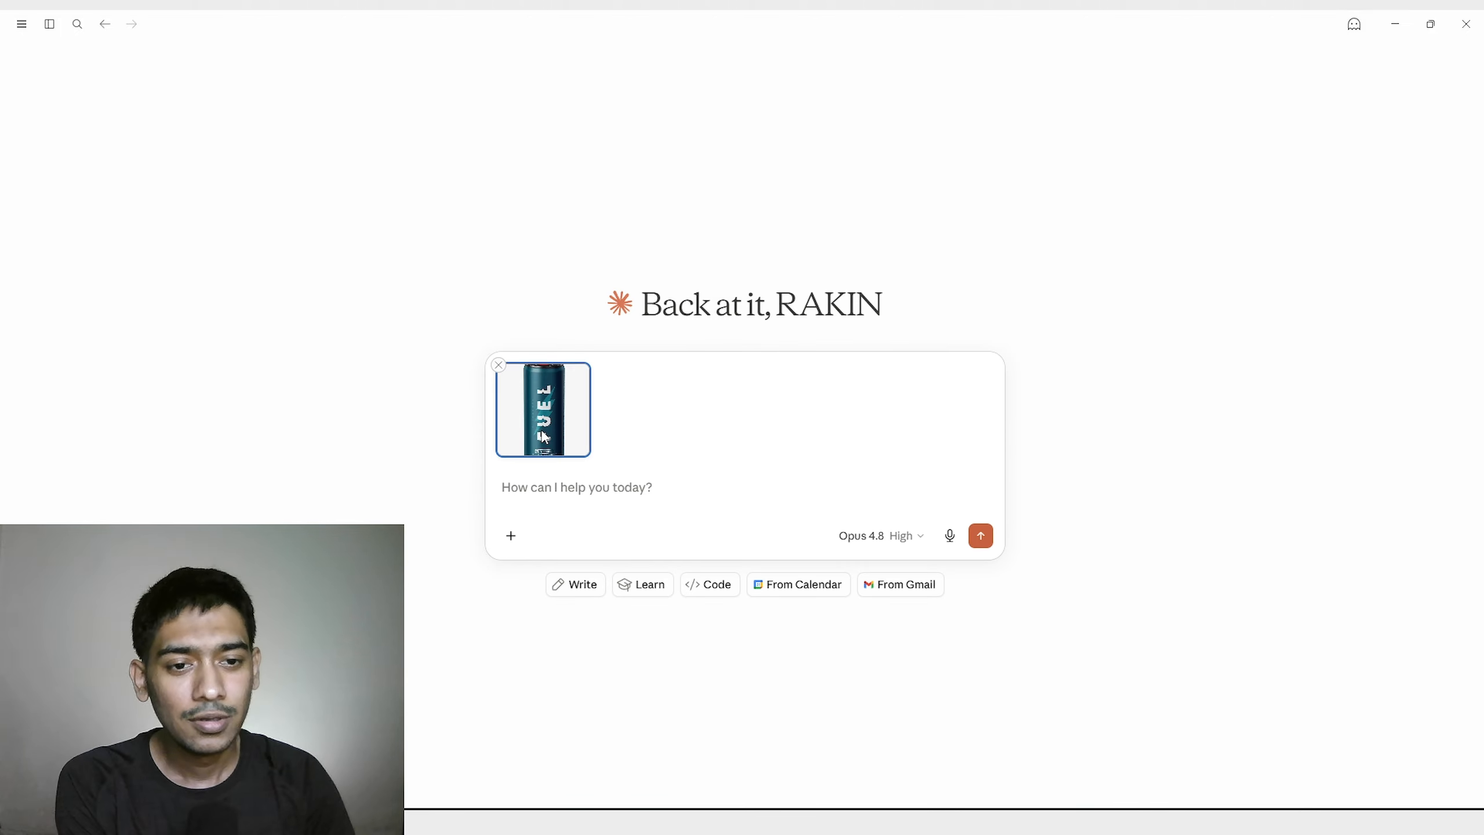
left_click(541, 431)
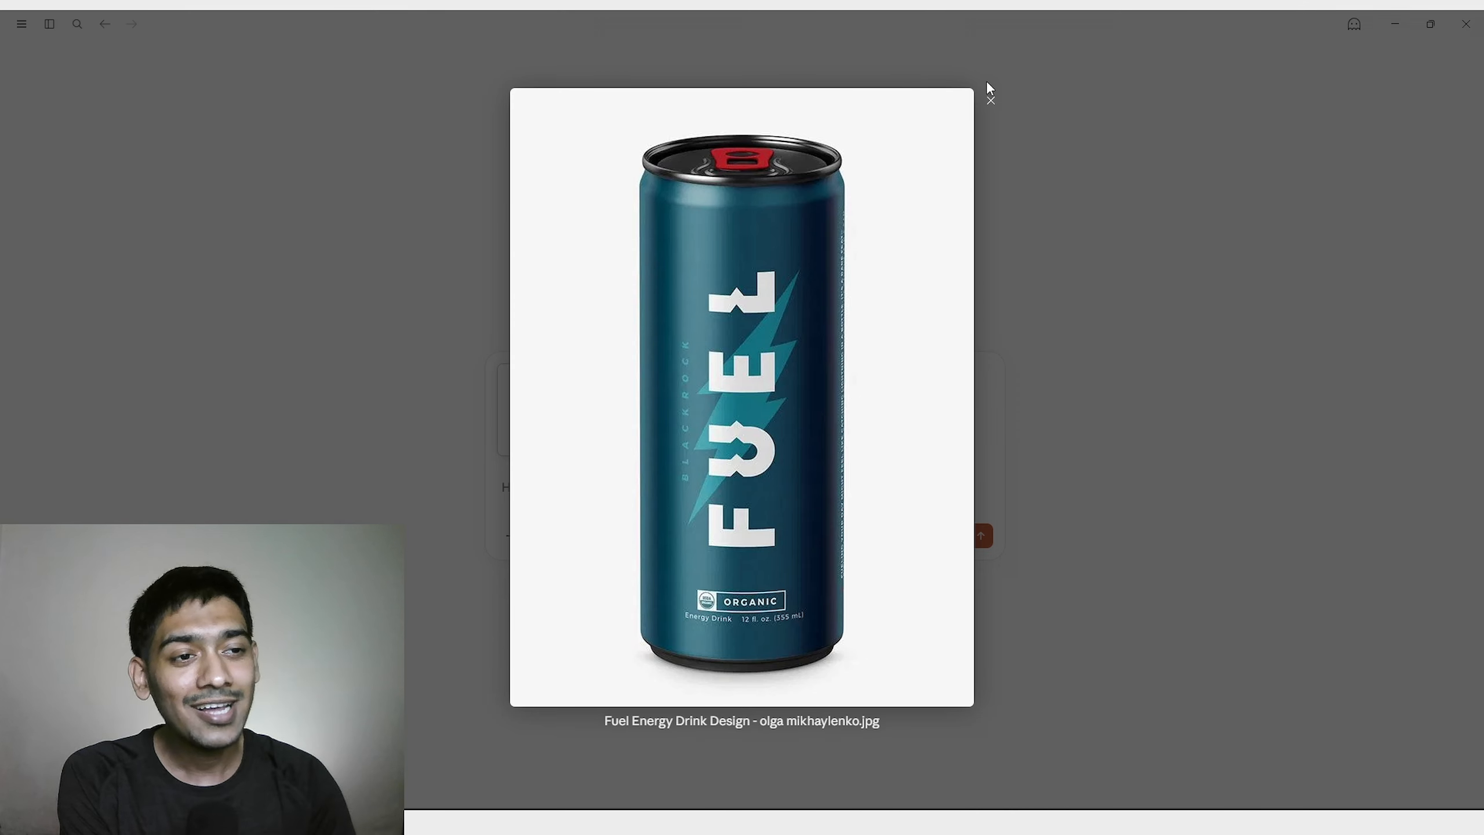
left_click(990, 99)
Run the product-ad-campaign skill on the attached can image, keeping Opus 4.8 as the model.
left_click(529, 488)
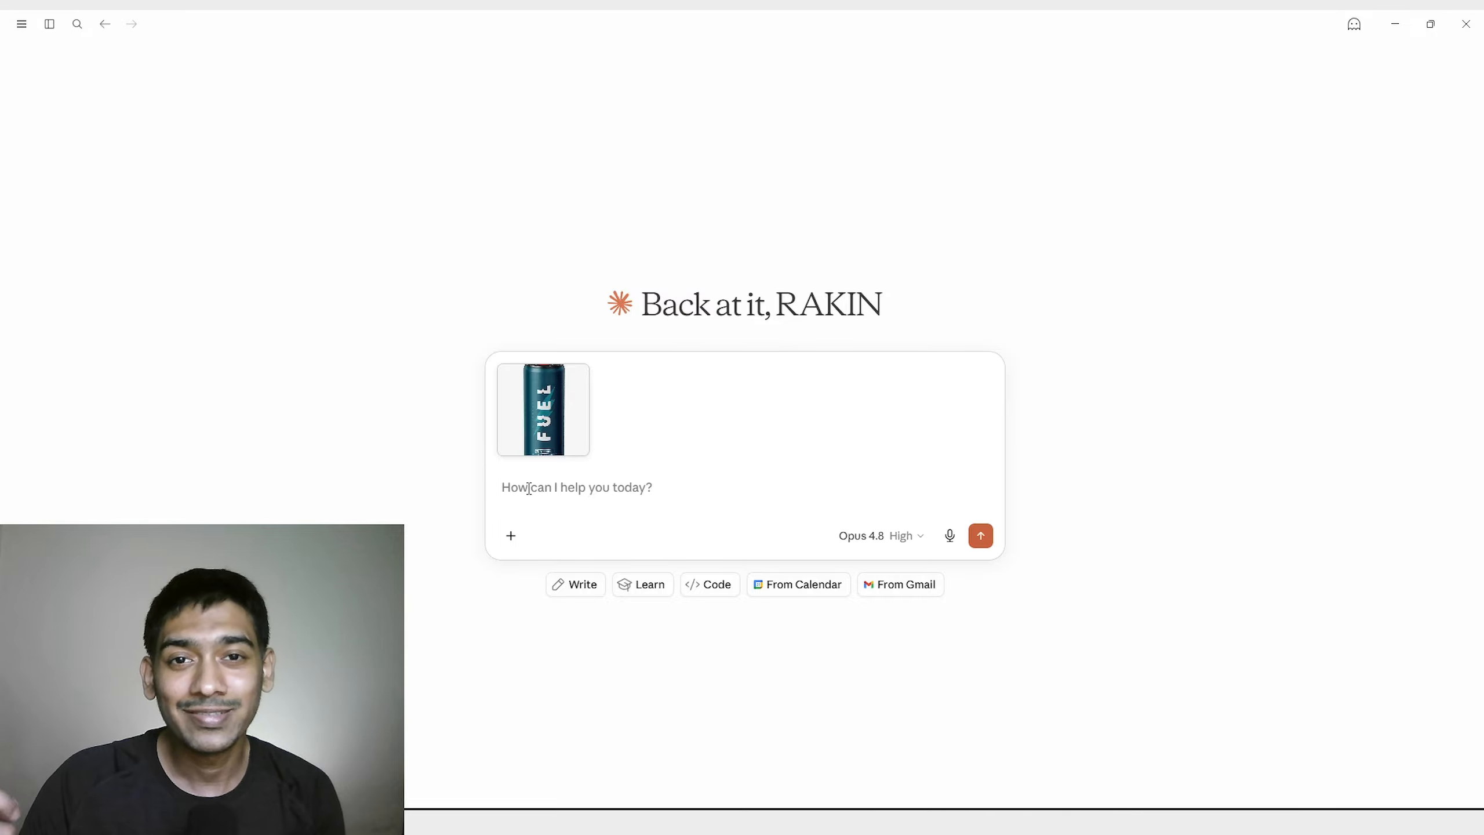
type("/")
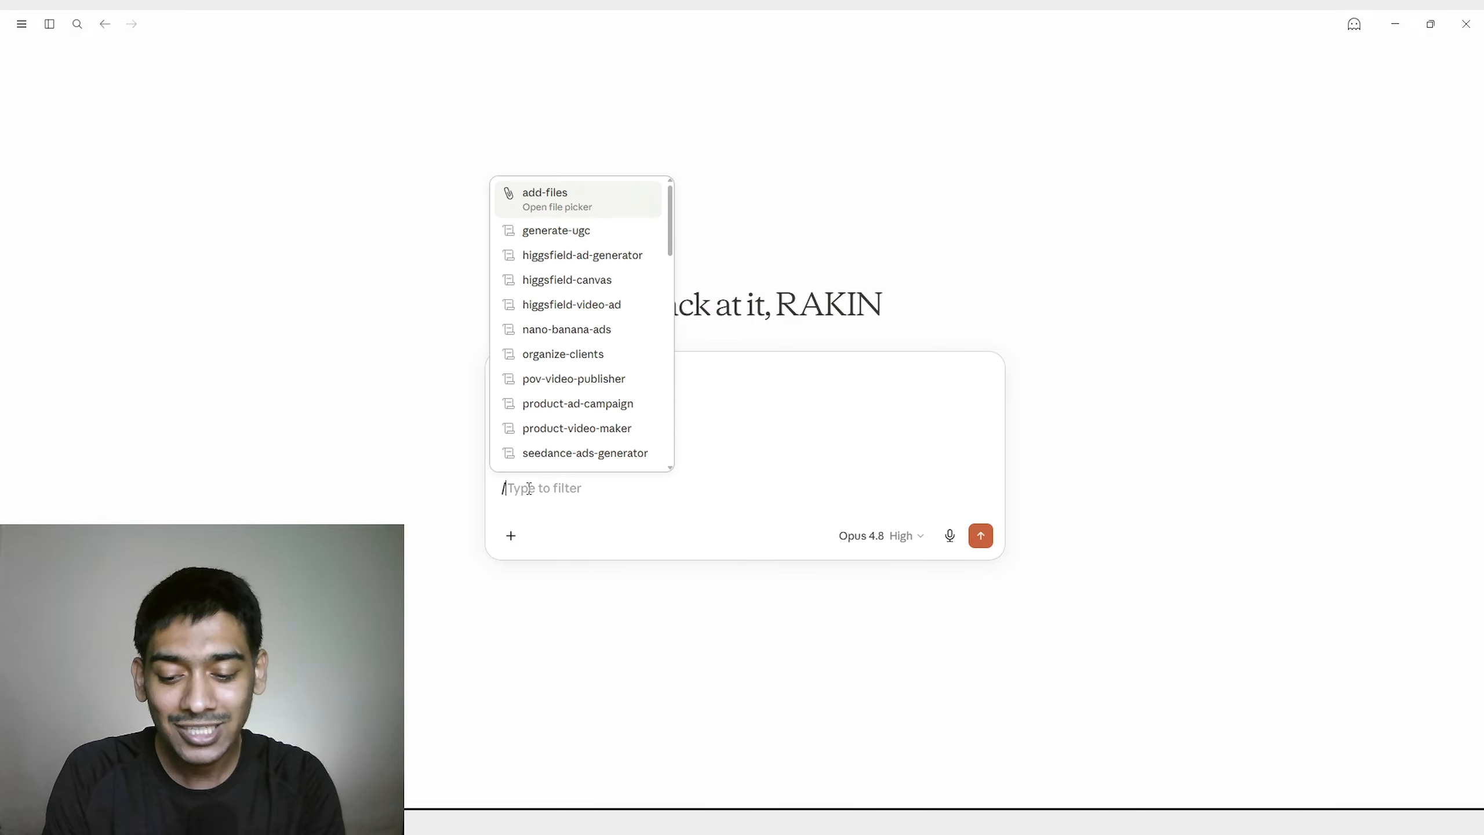
type("product ad")
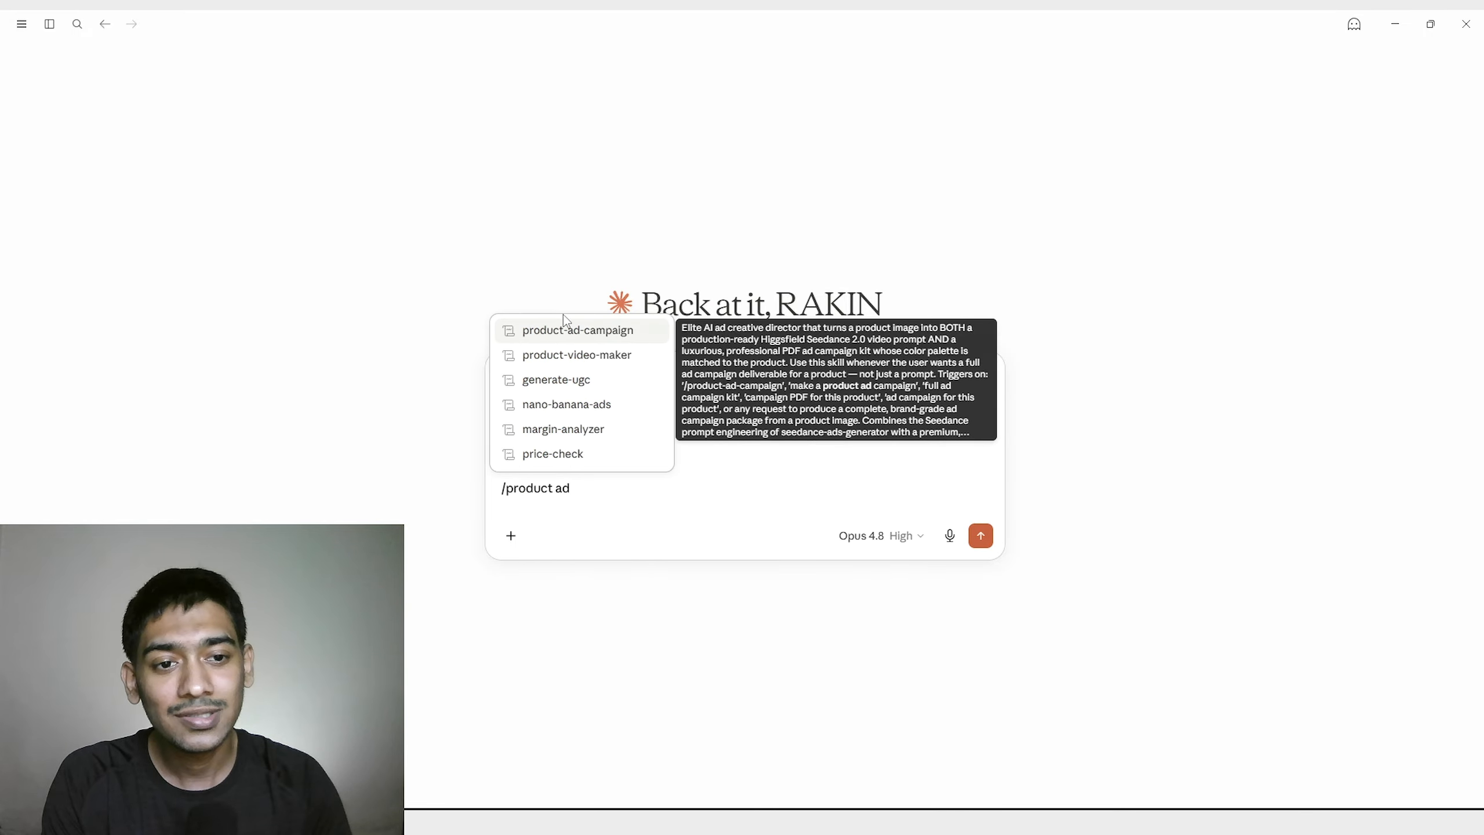
left_click(570, 340)
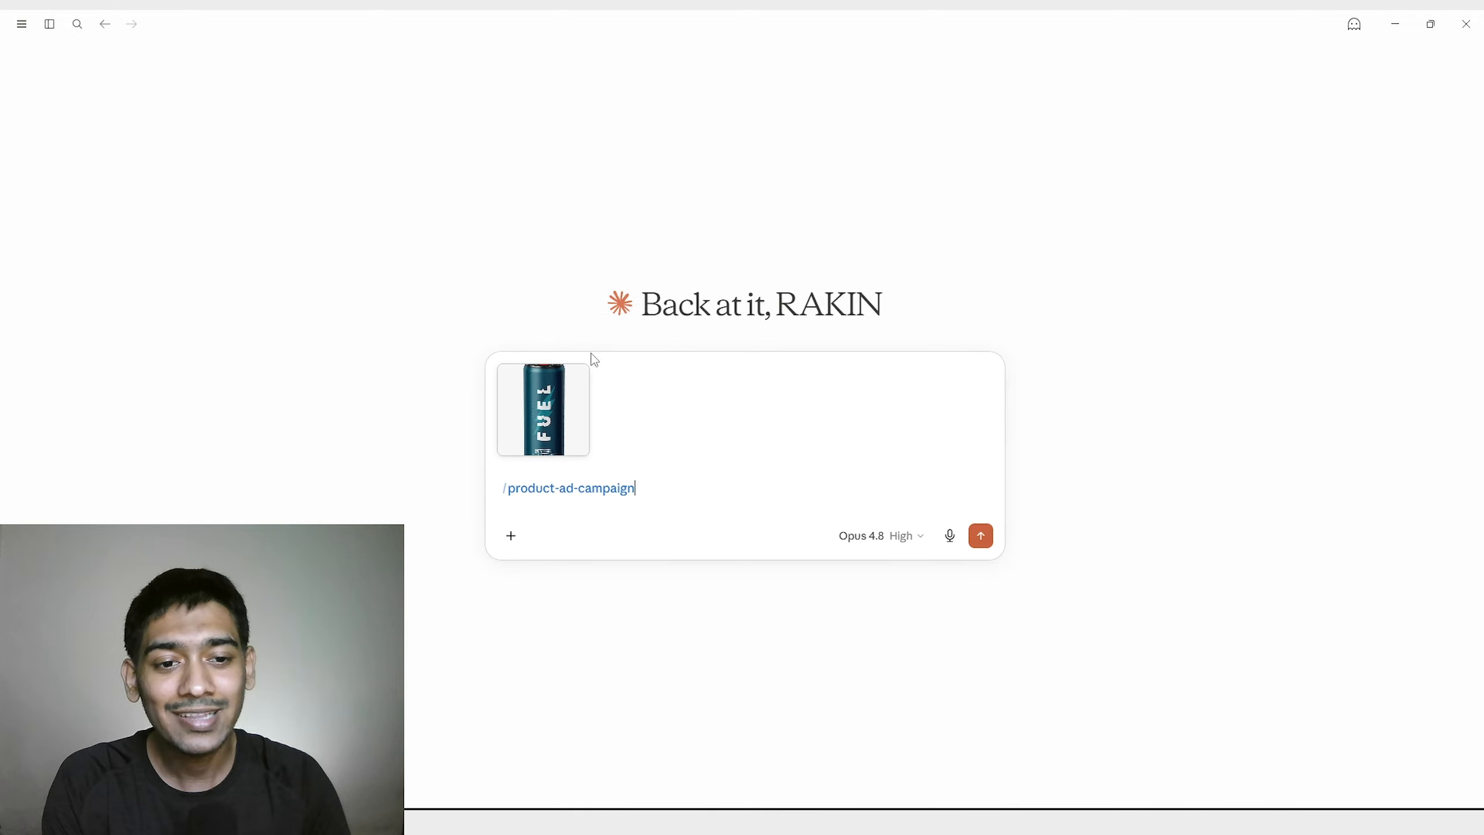
key("Return")
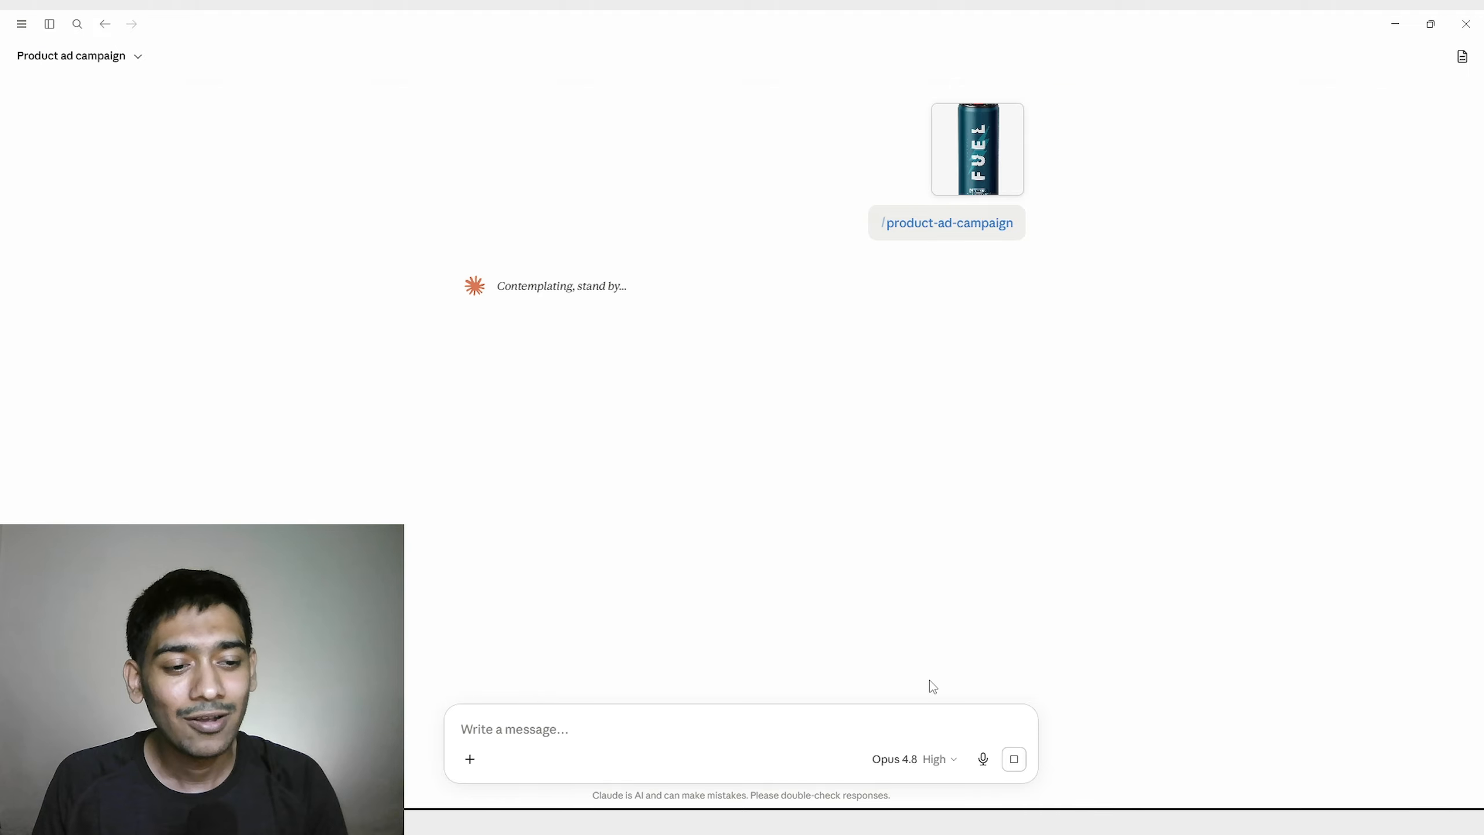
left_click(891, 759)
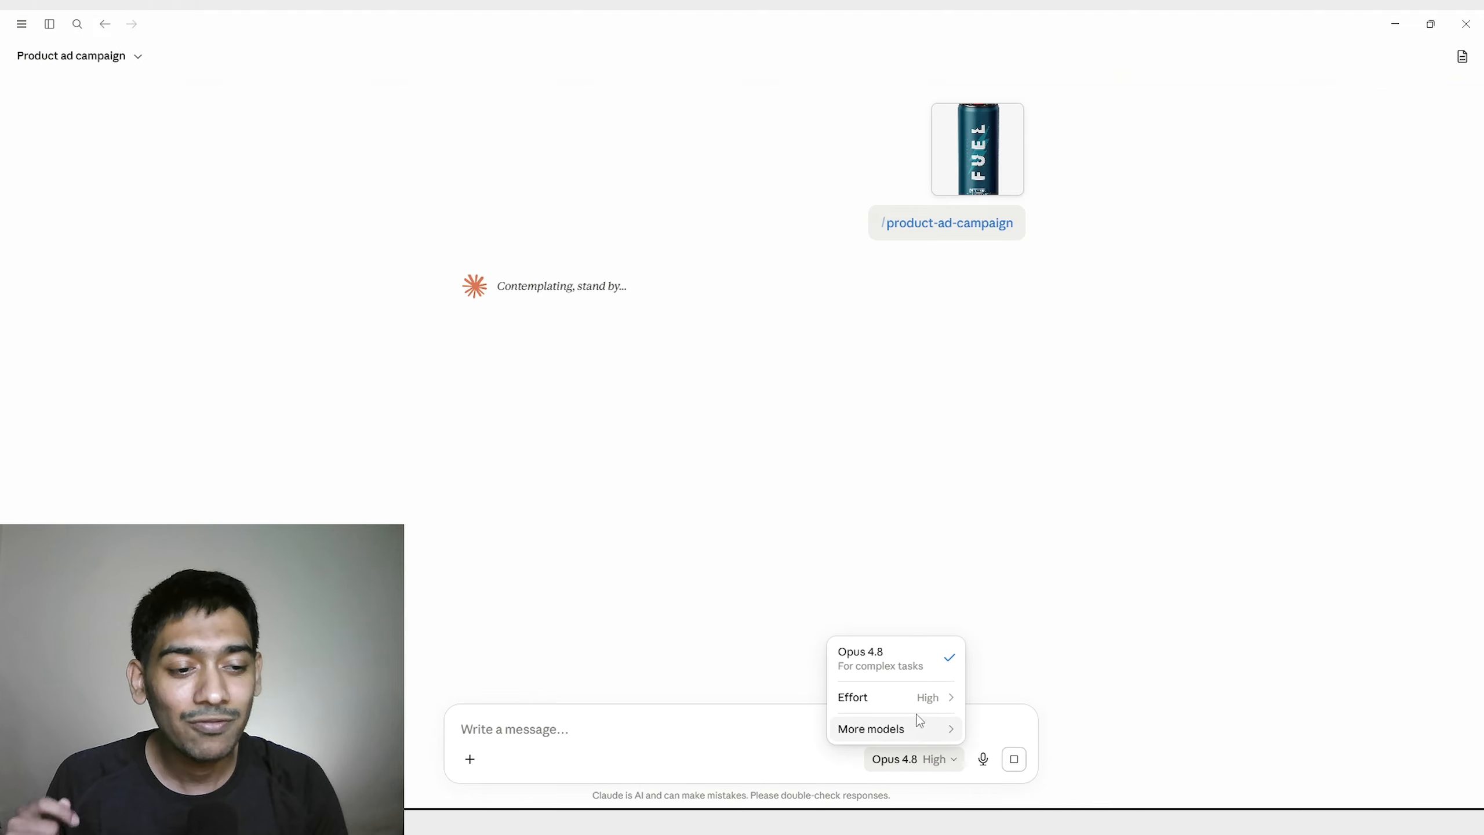
left_click(904, 663)
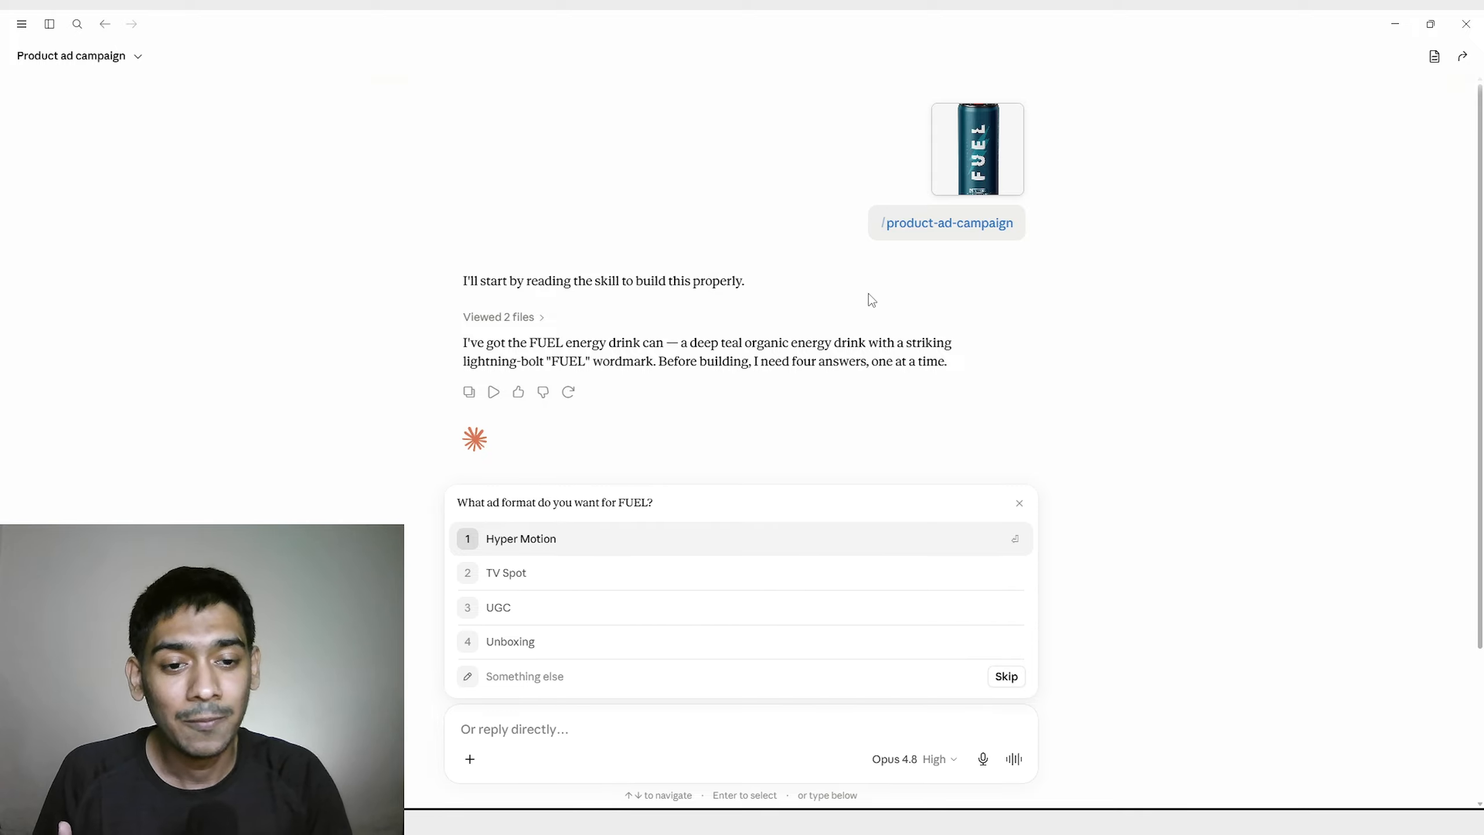
Answer the campaign questions with TV Spot format, 15 seconds, 16:9 (horizontal) aspect ratio and YouTube as the platform.
left_click(556, 568)
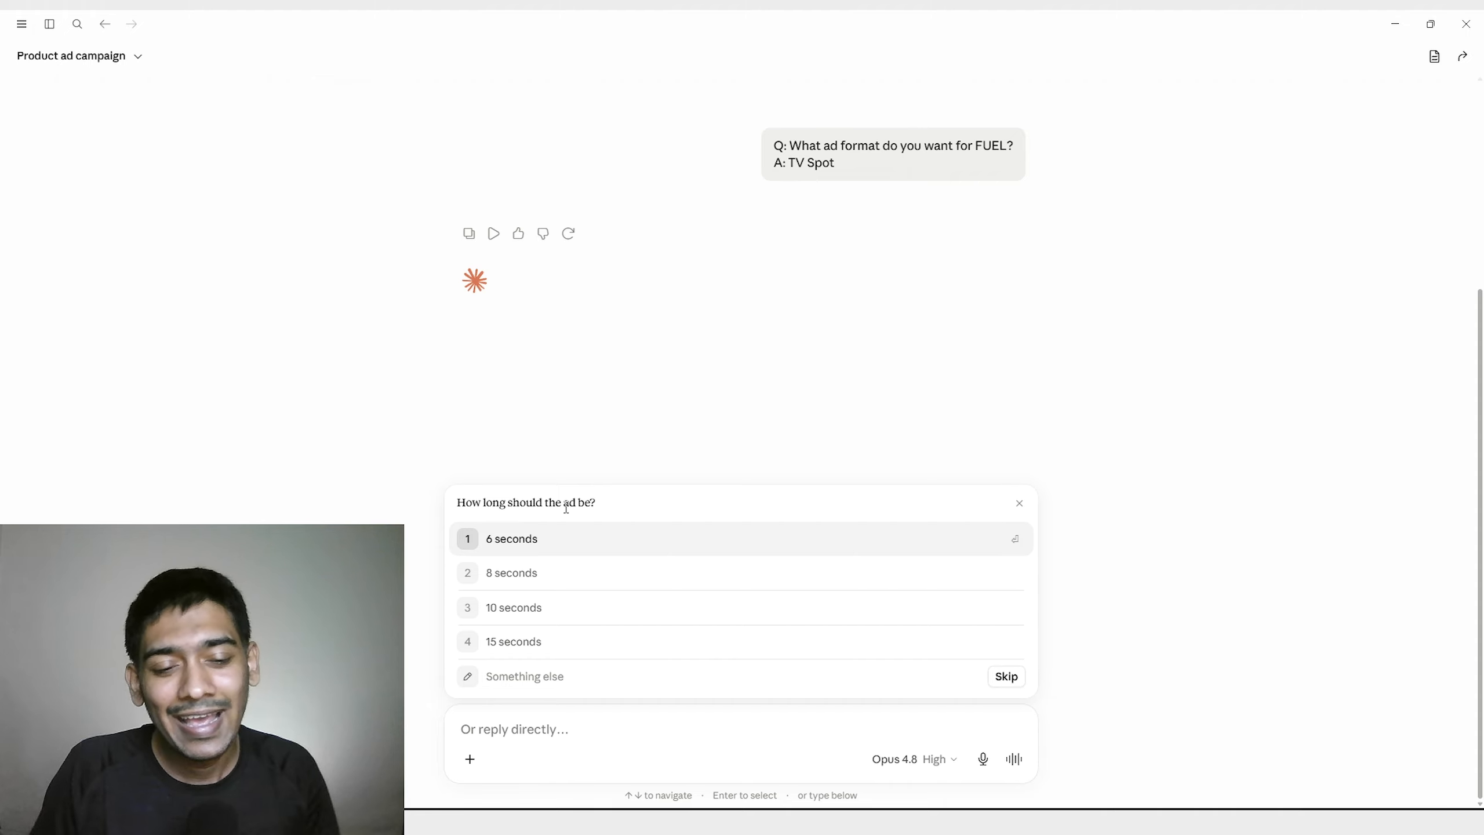
left_click(510, 684)
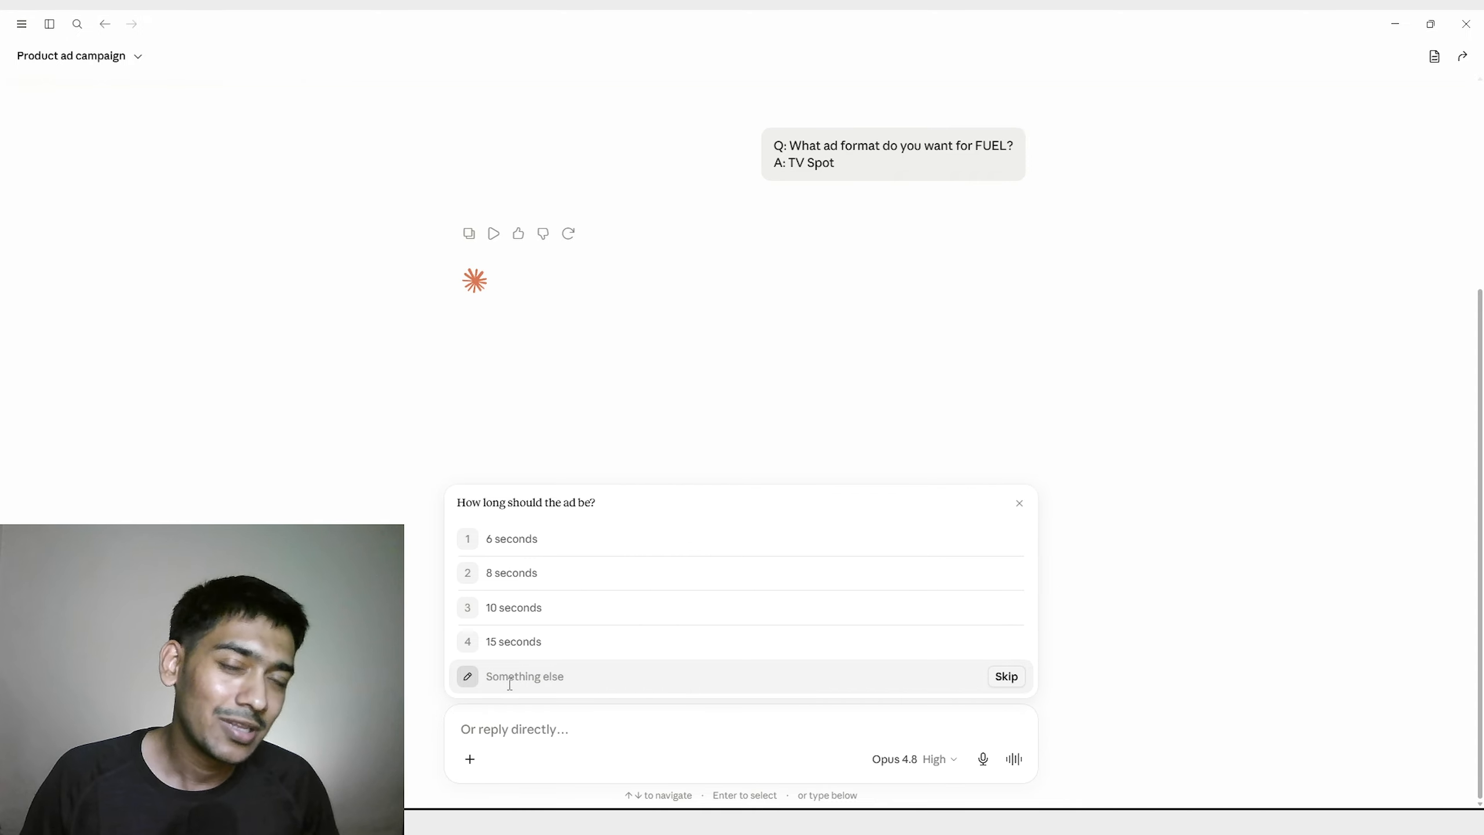
left_click(540, 641)
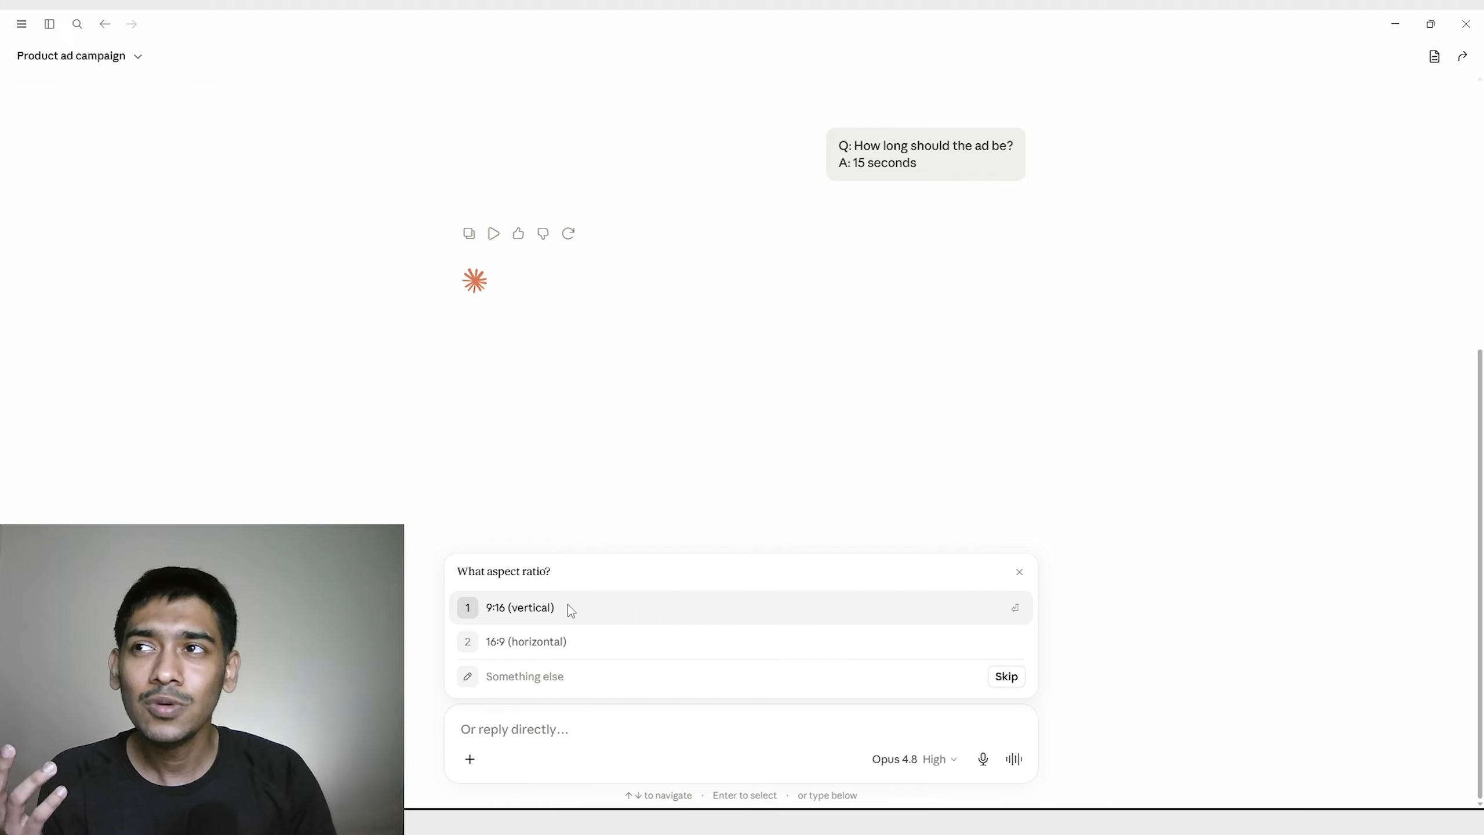
left_click(558, 646)
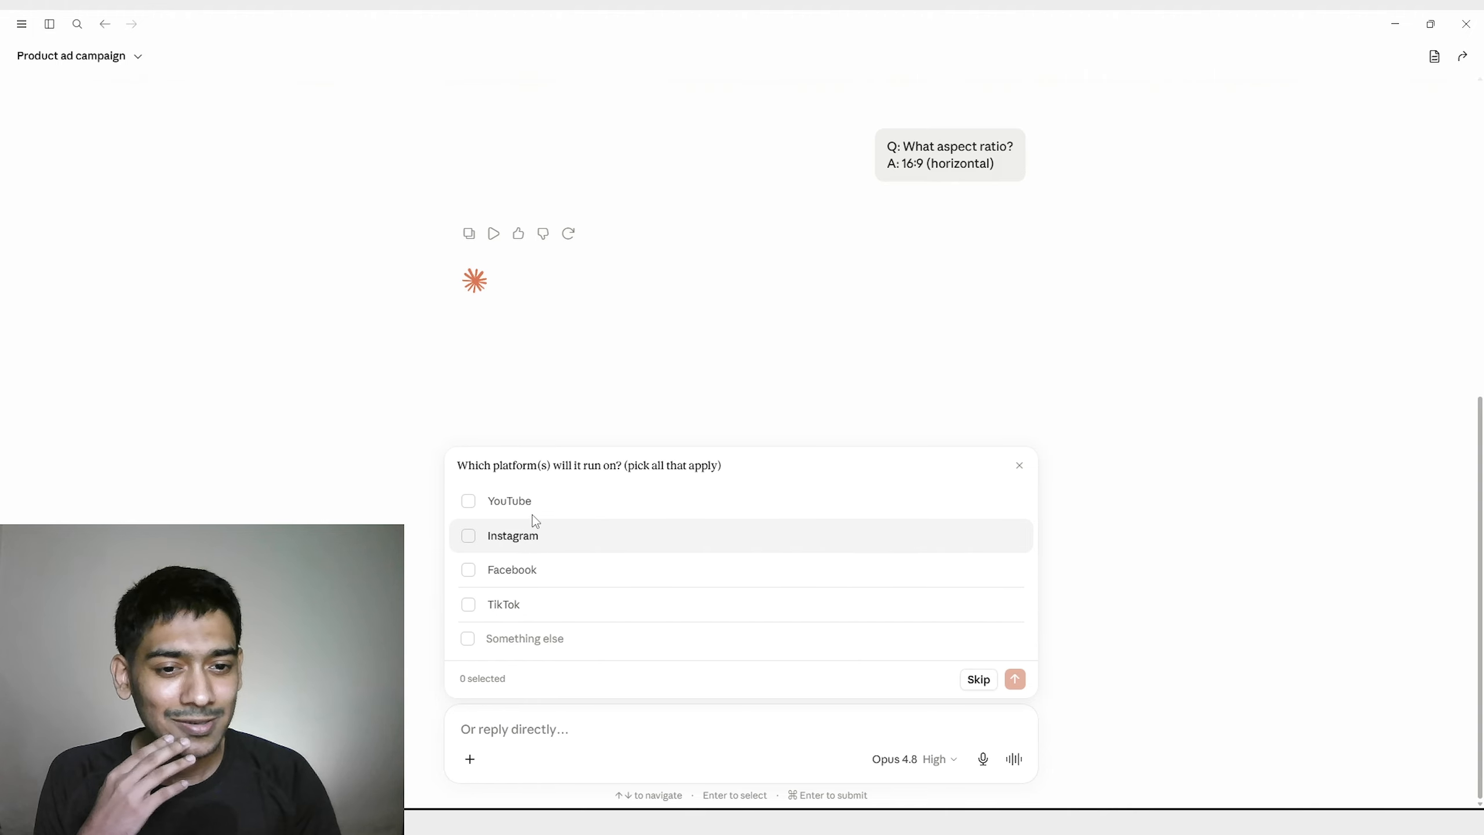
left_click(472, 507)
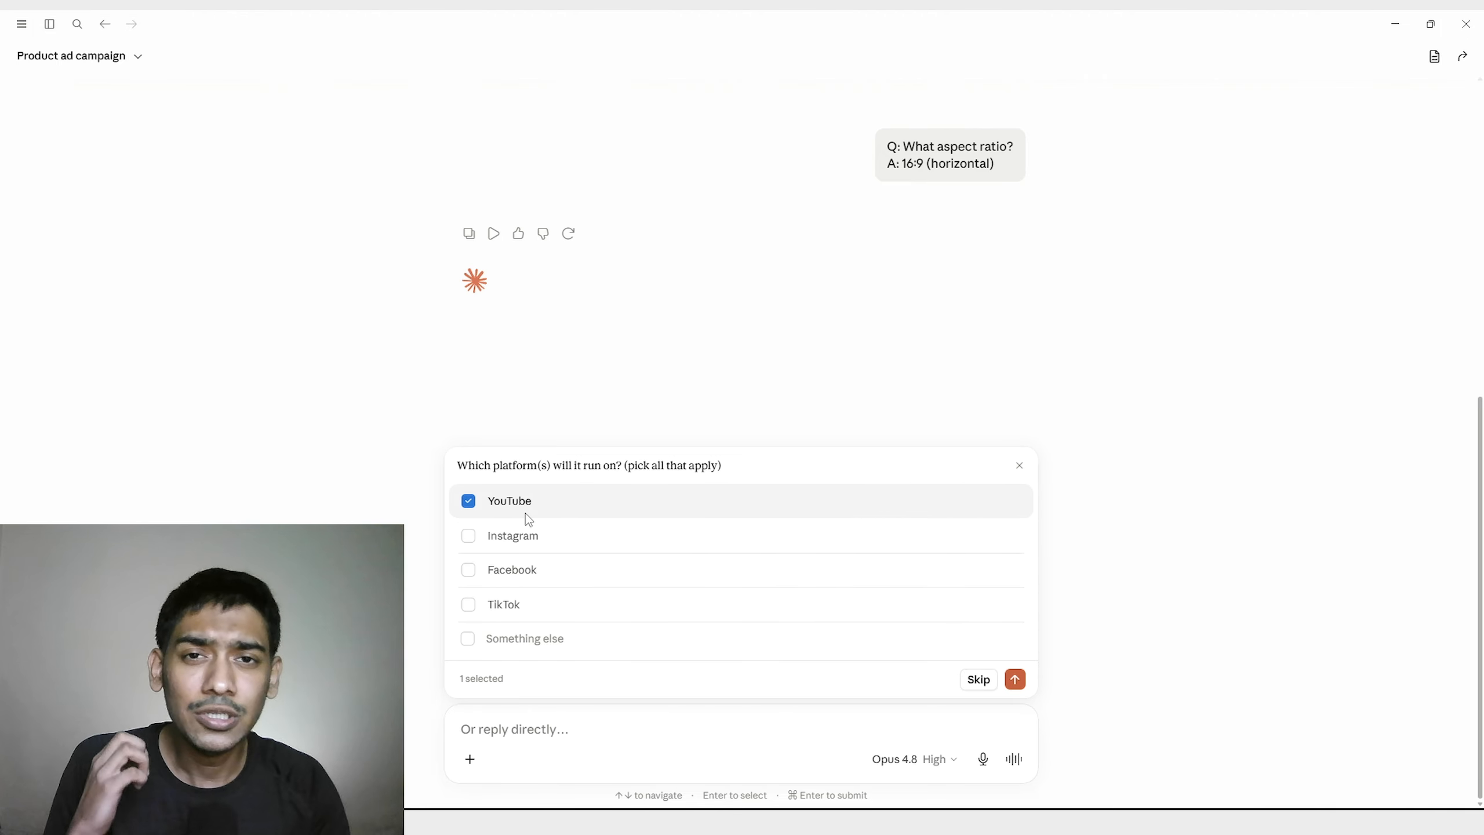
left_click(1015, 679)
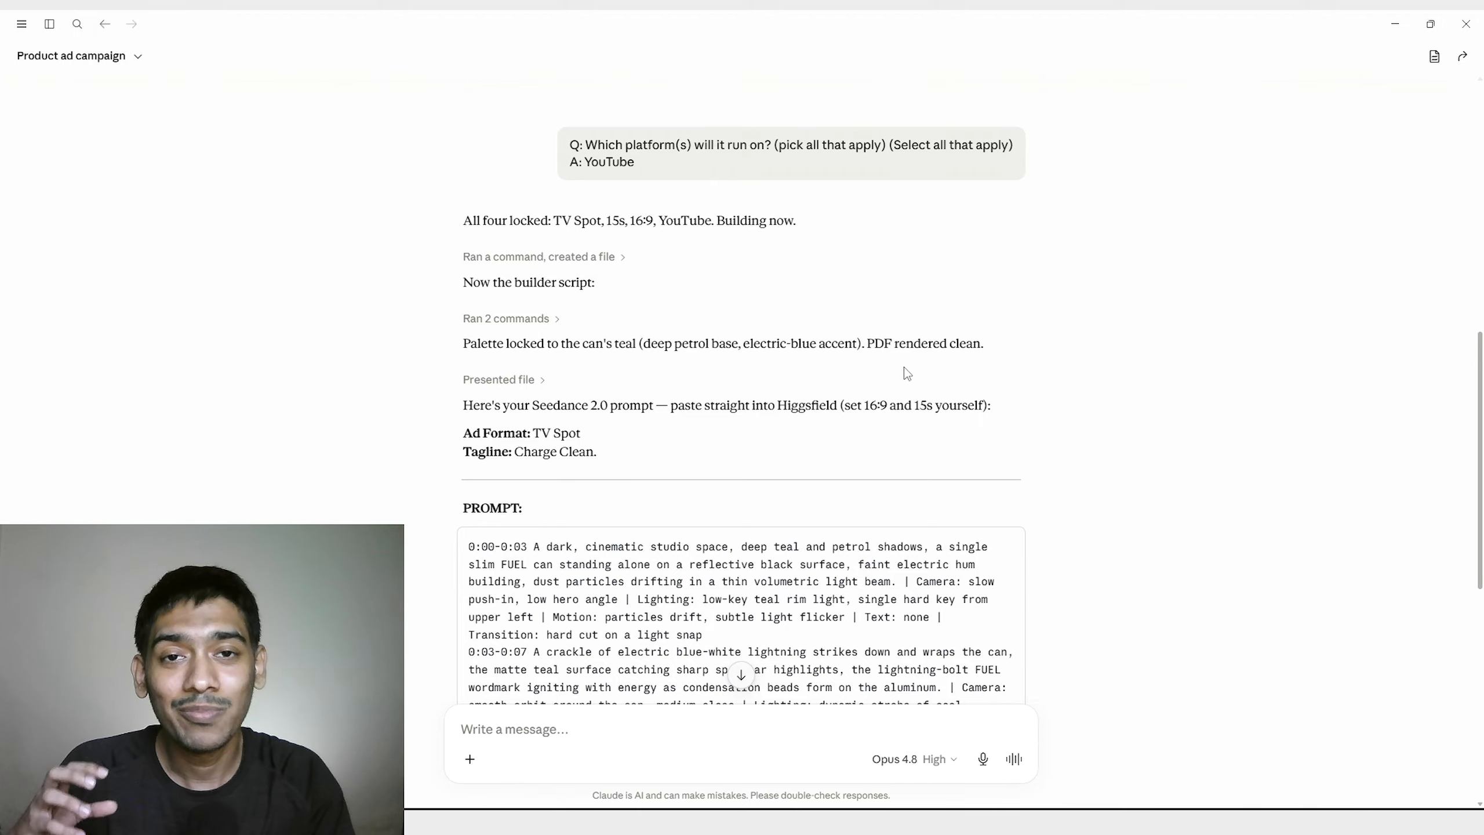
Review the generated Seedance 2.0 prompt and open the Blackrock fuel ad campaign kit PDF in the expanded view.
scroll(818, 362, "down", 8)
scroll(701, 368, "up", 4)
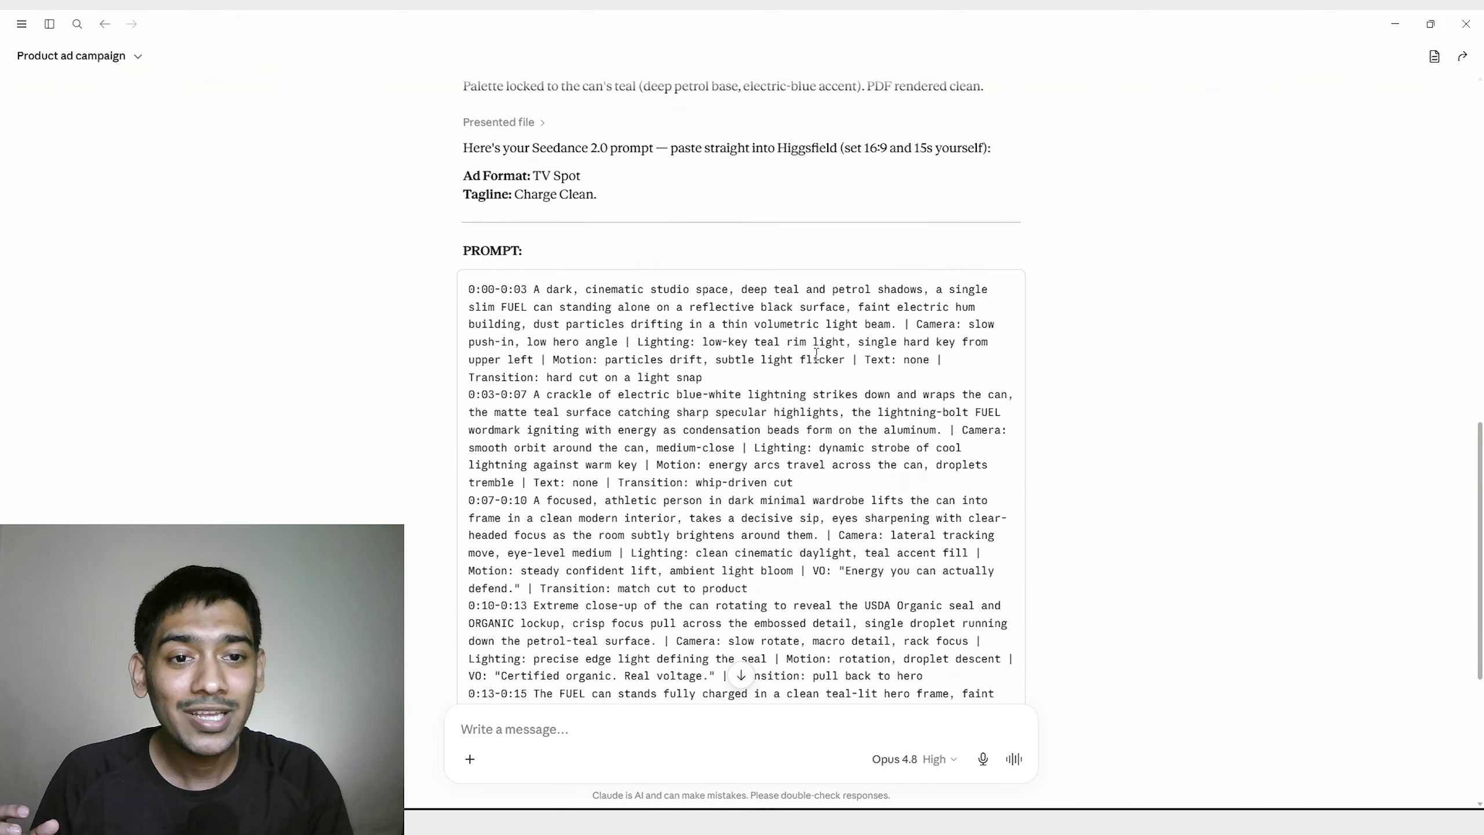
scroll(641, 372, "down", 4)
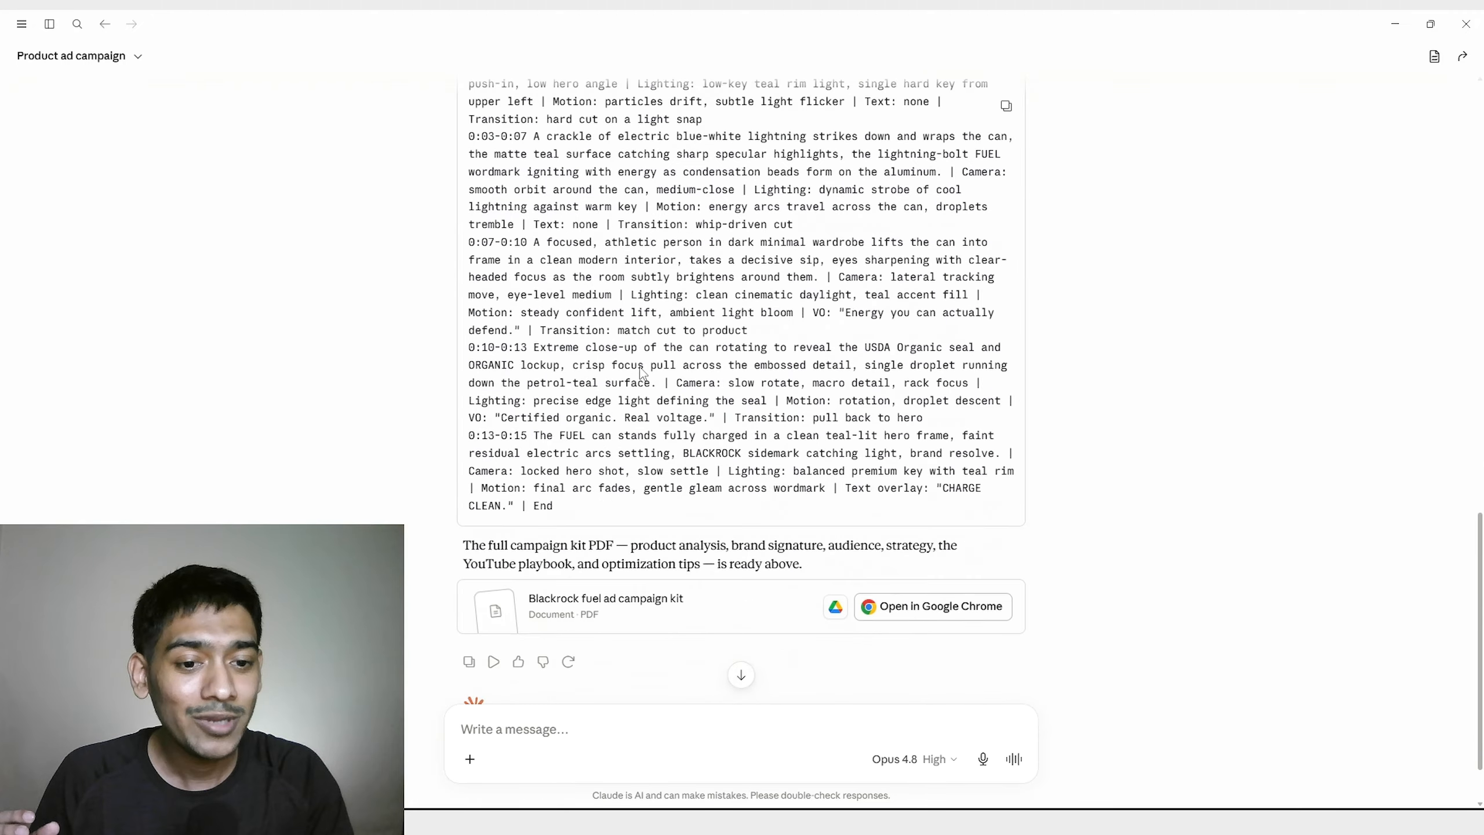
left_click(669, 619)
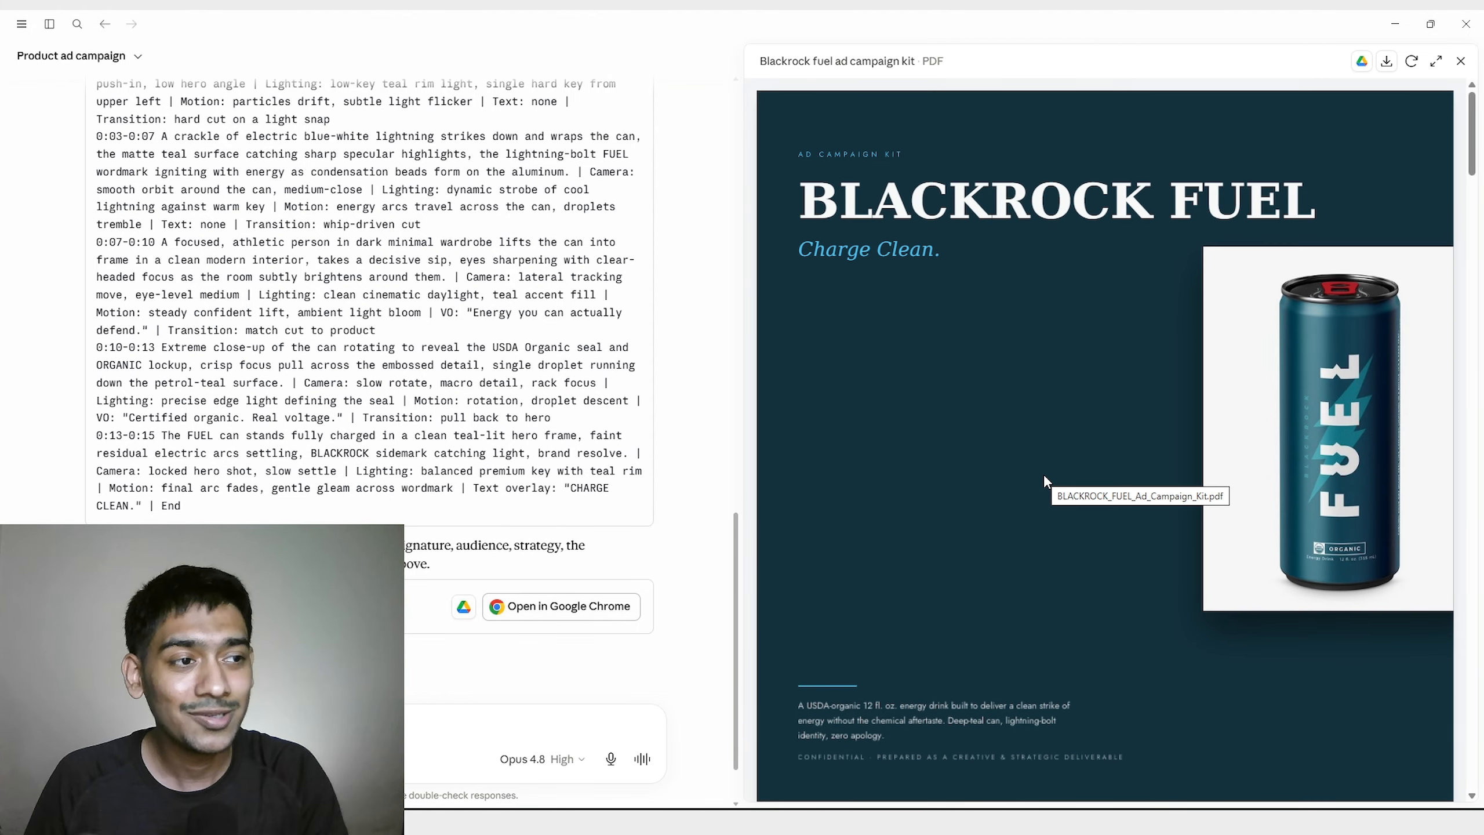
left_click(1436, 61)
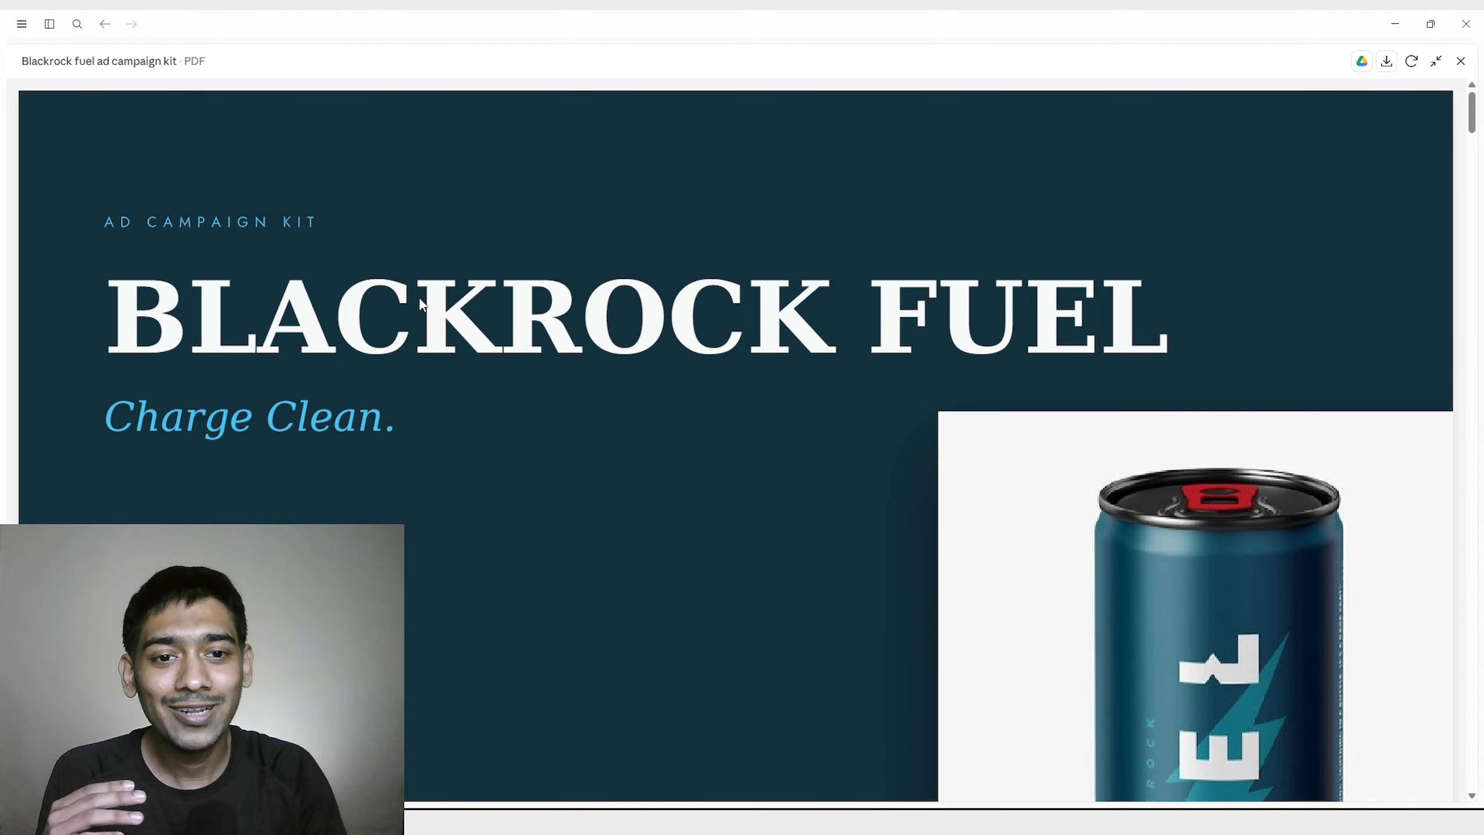
Examine the campaign kit's cover and Product Analysis section, comparing the standout features with the details printed on the can.
scroll(447, 381, "down", 10)
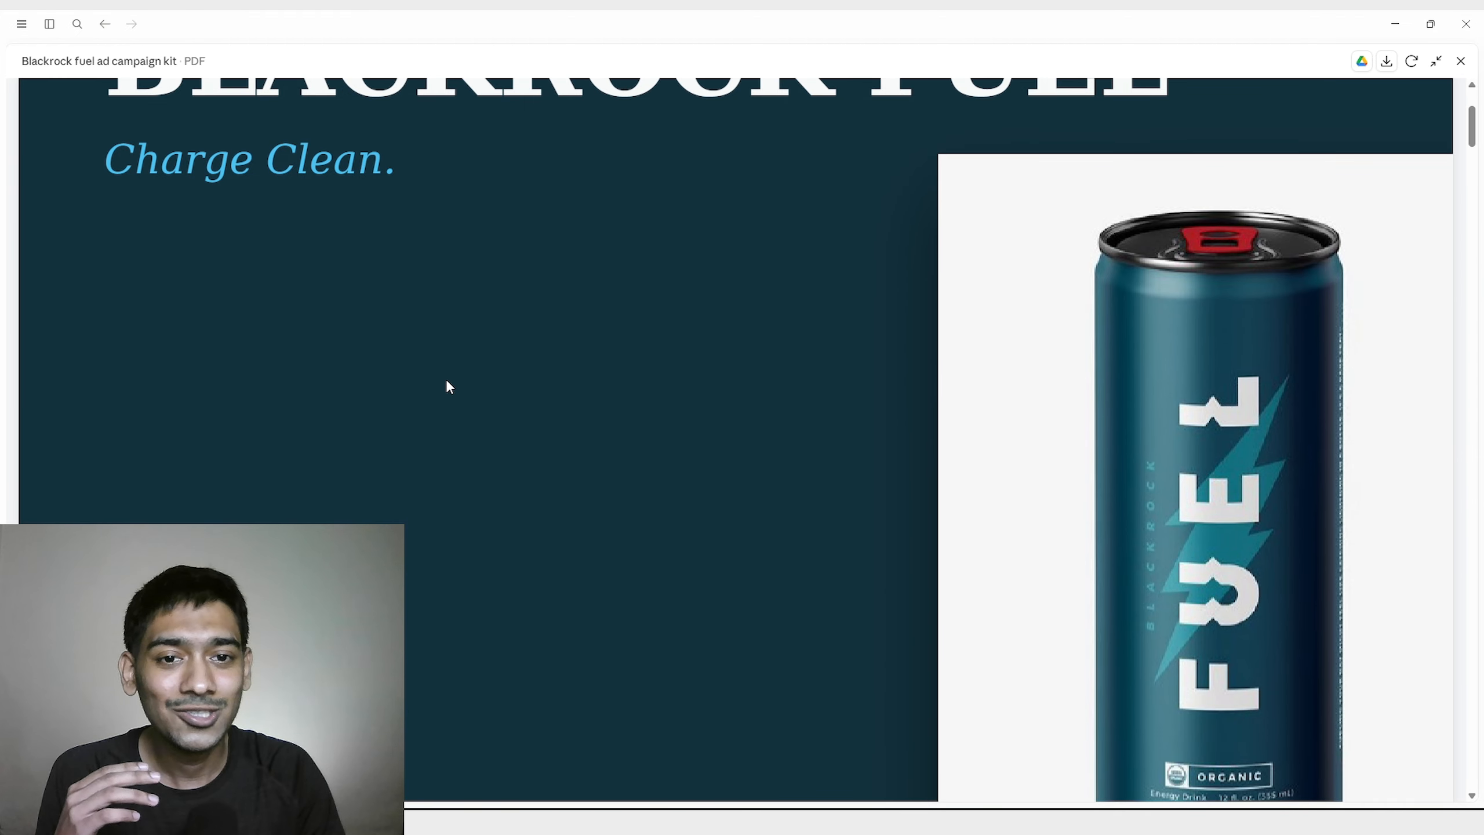
scroll(466, 377, "down", 2)
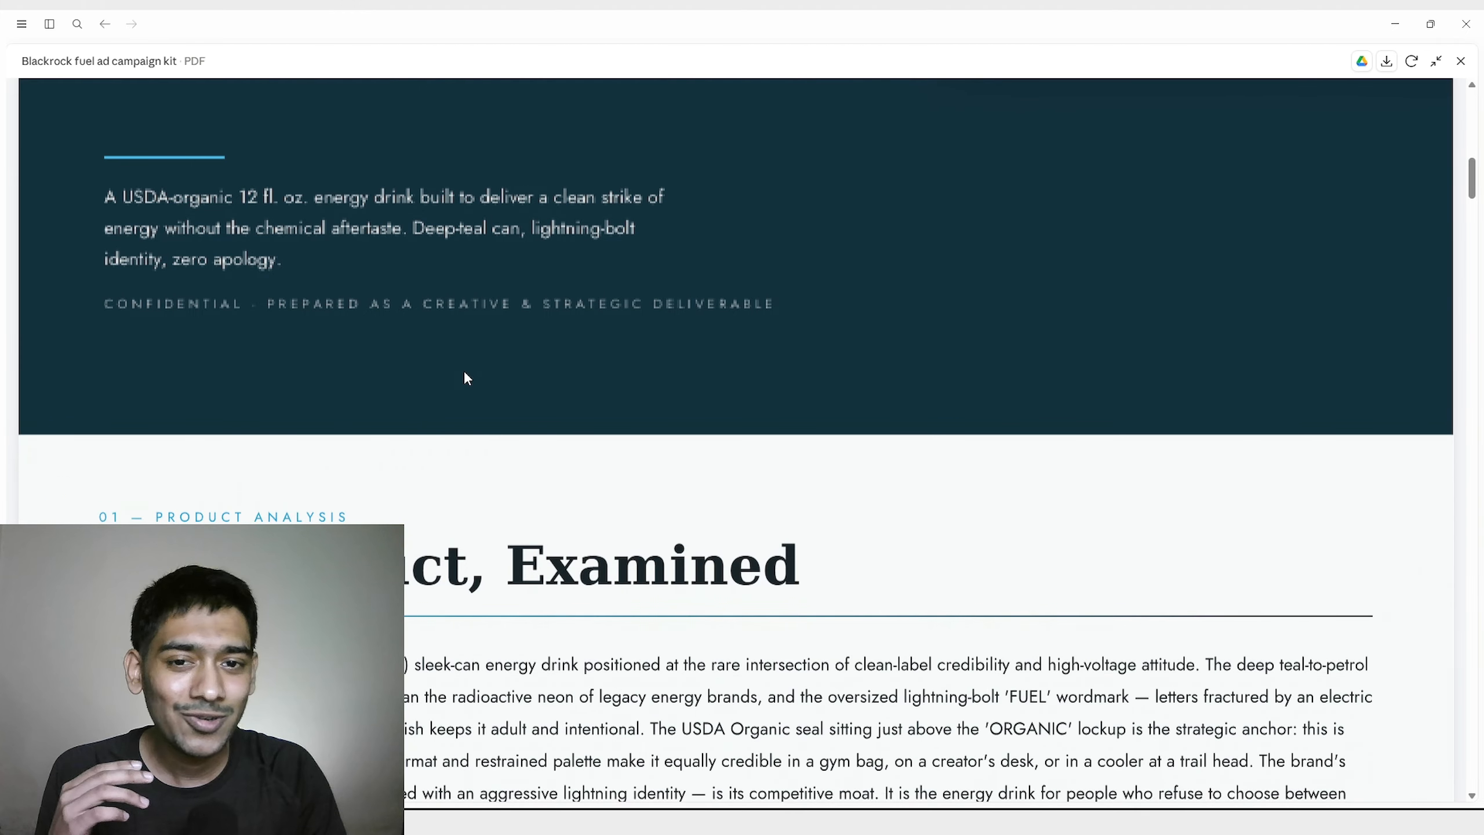
scroll(339, 520, "down", 4)
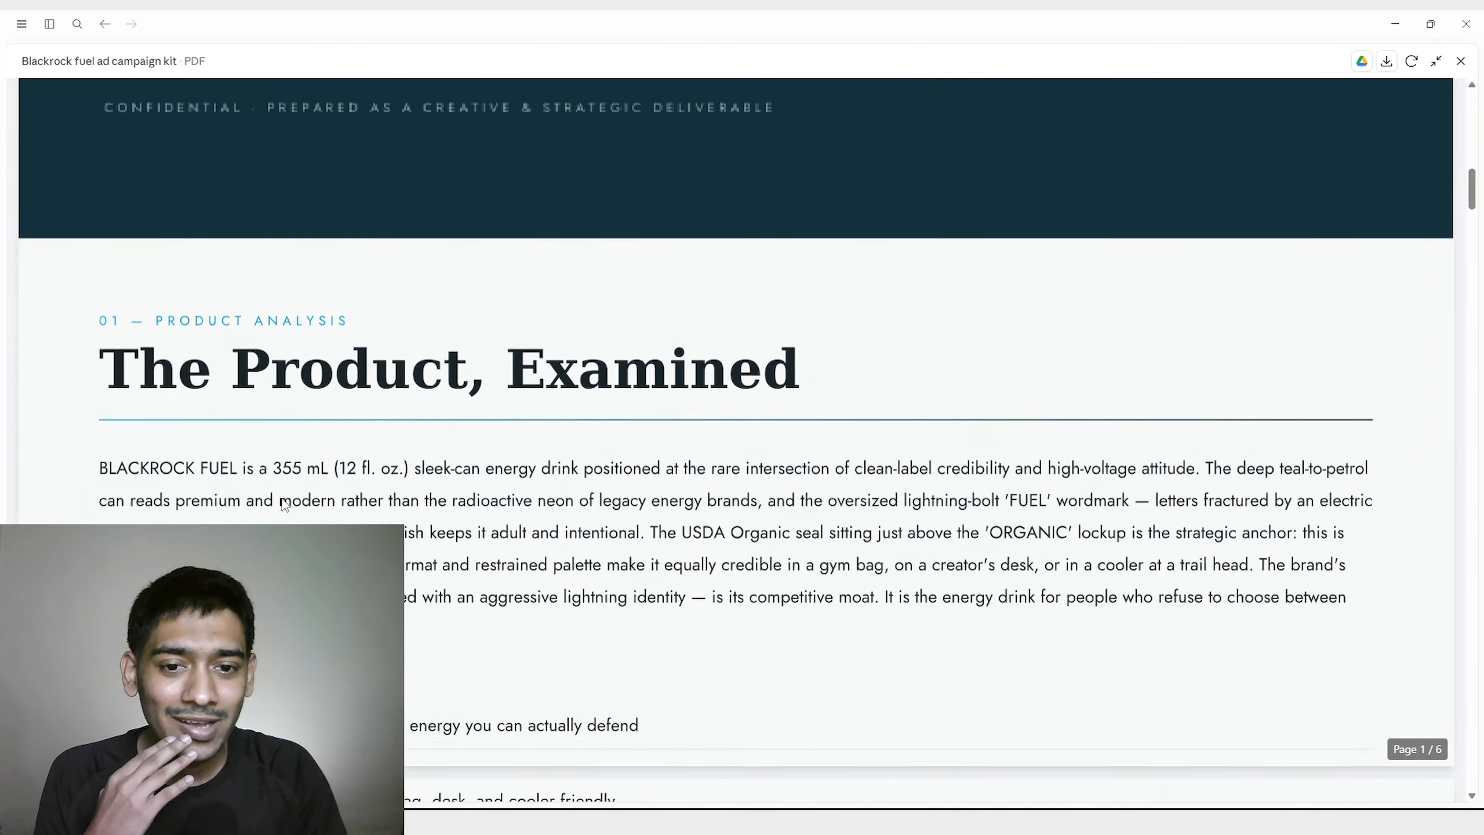
scroll(406, 454, "down", 2)
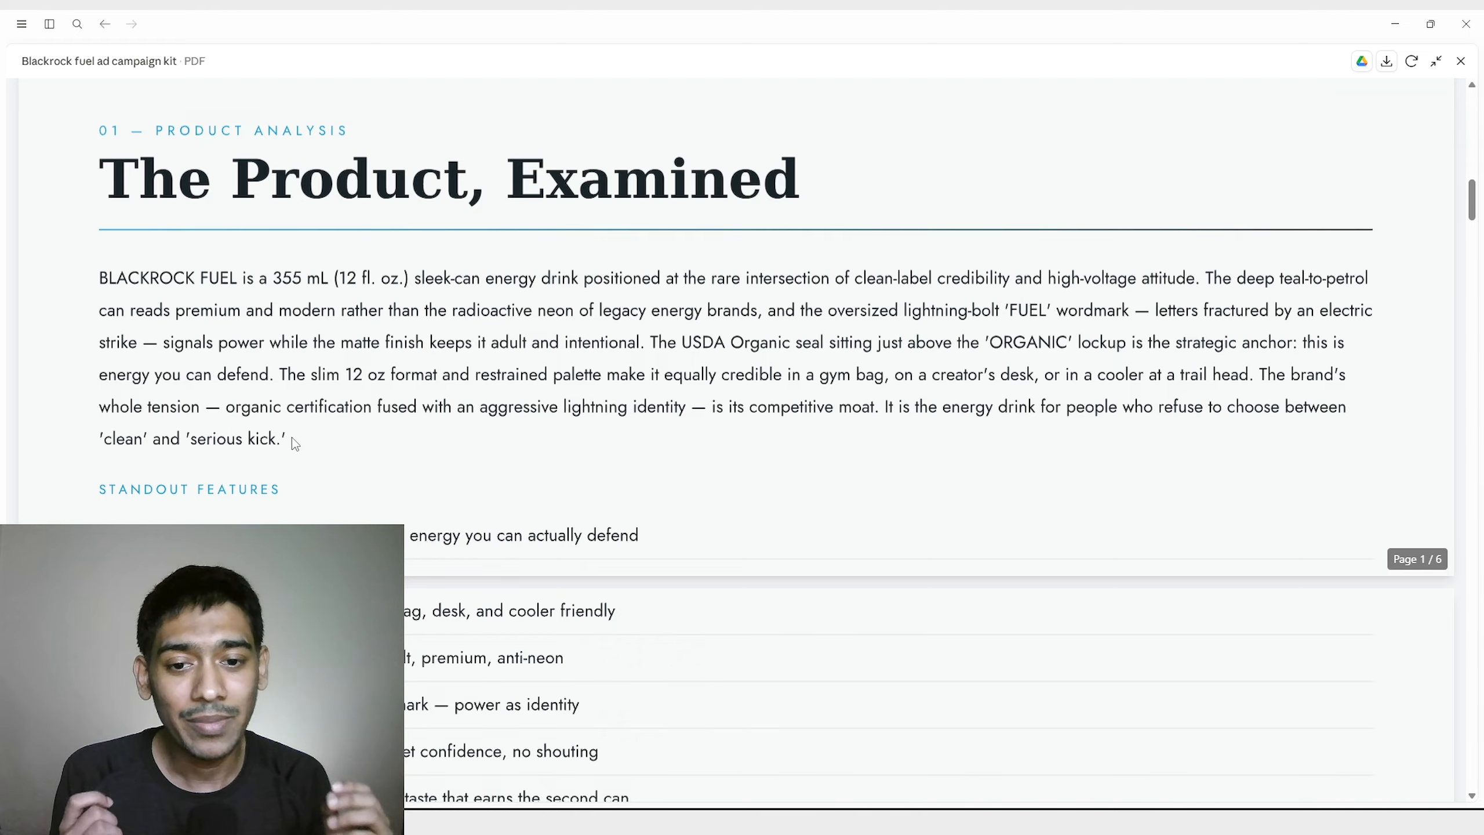
scroll(295, 436, "up", 15)
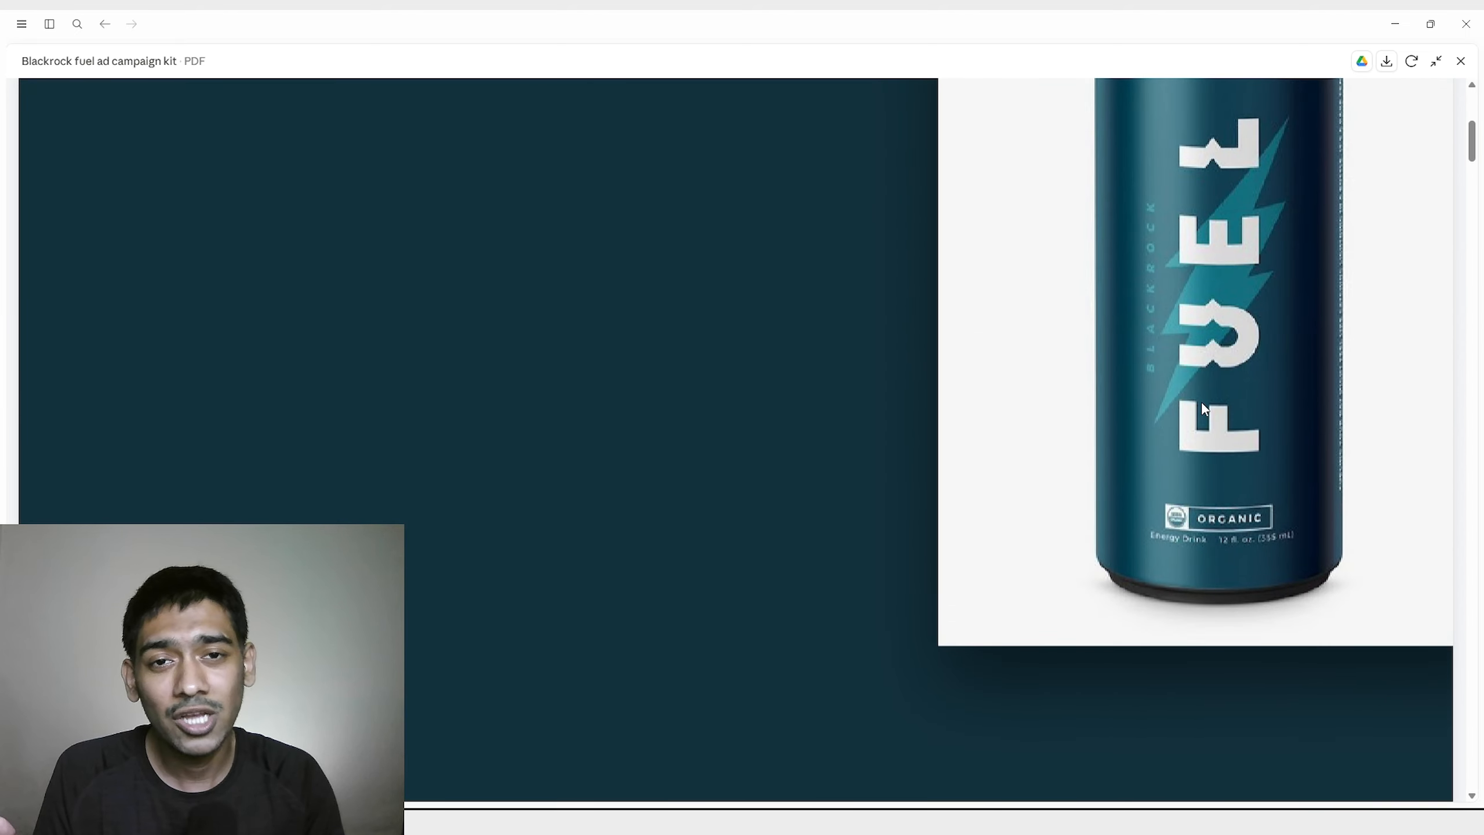
scroll(1146, 417, "down", 15)
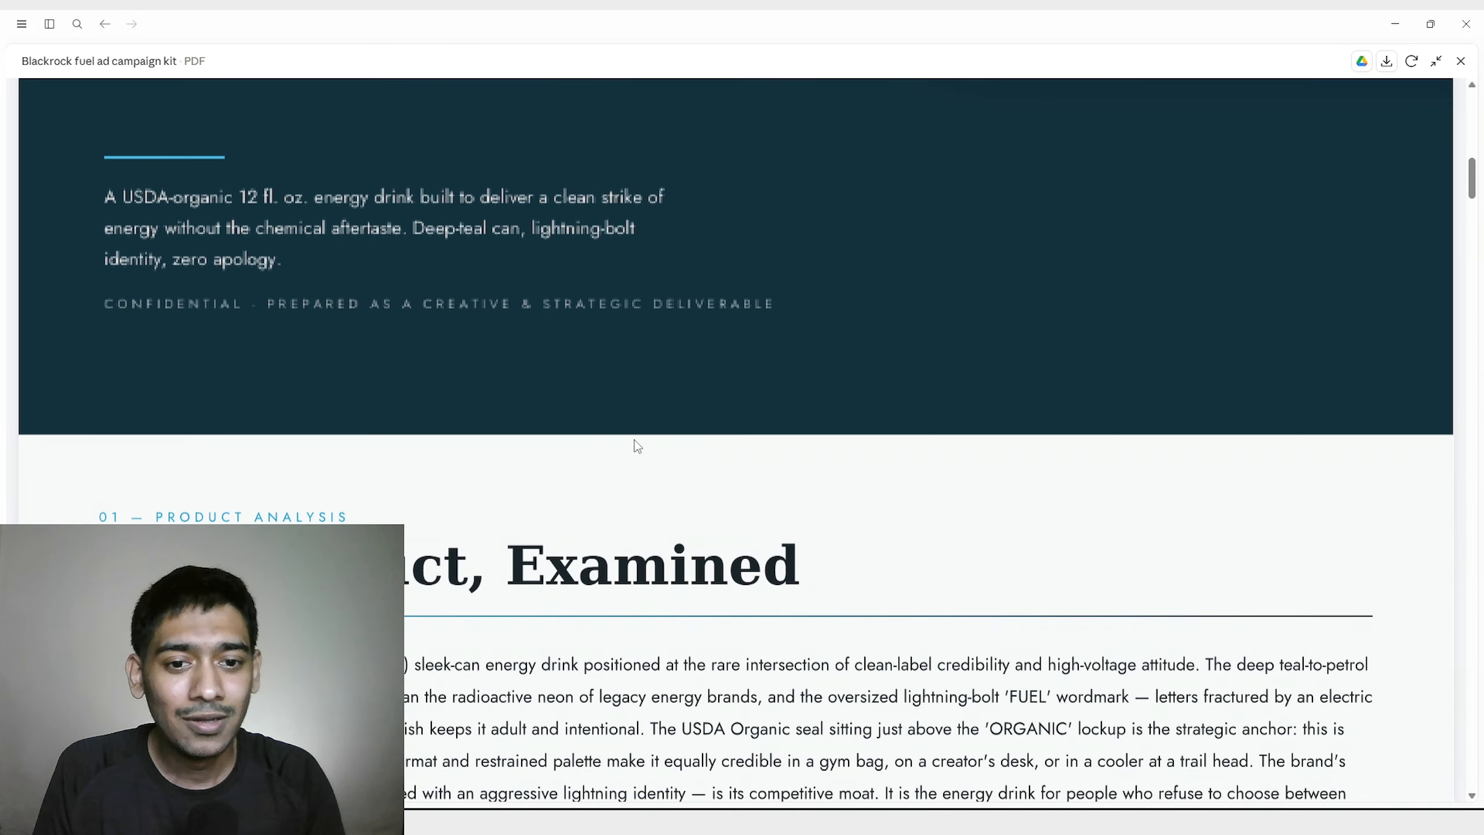
scroll(490, 423, "down", 1)
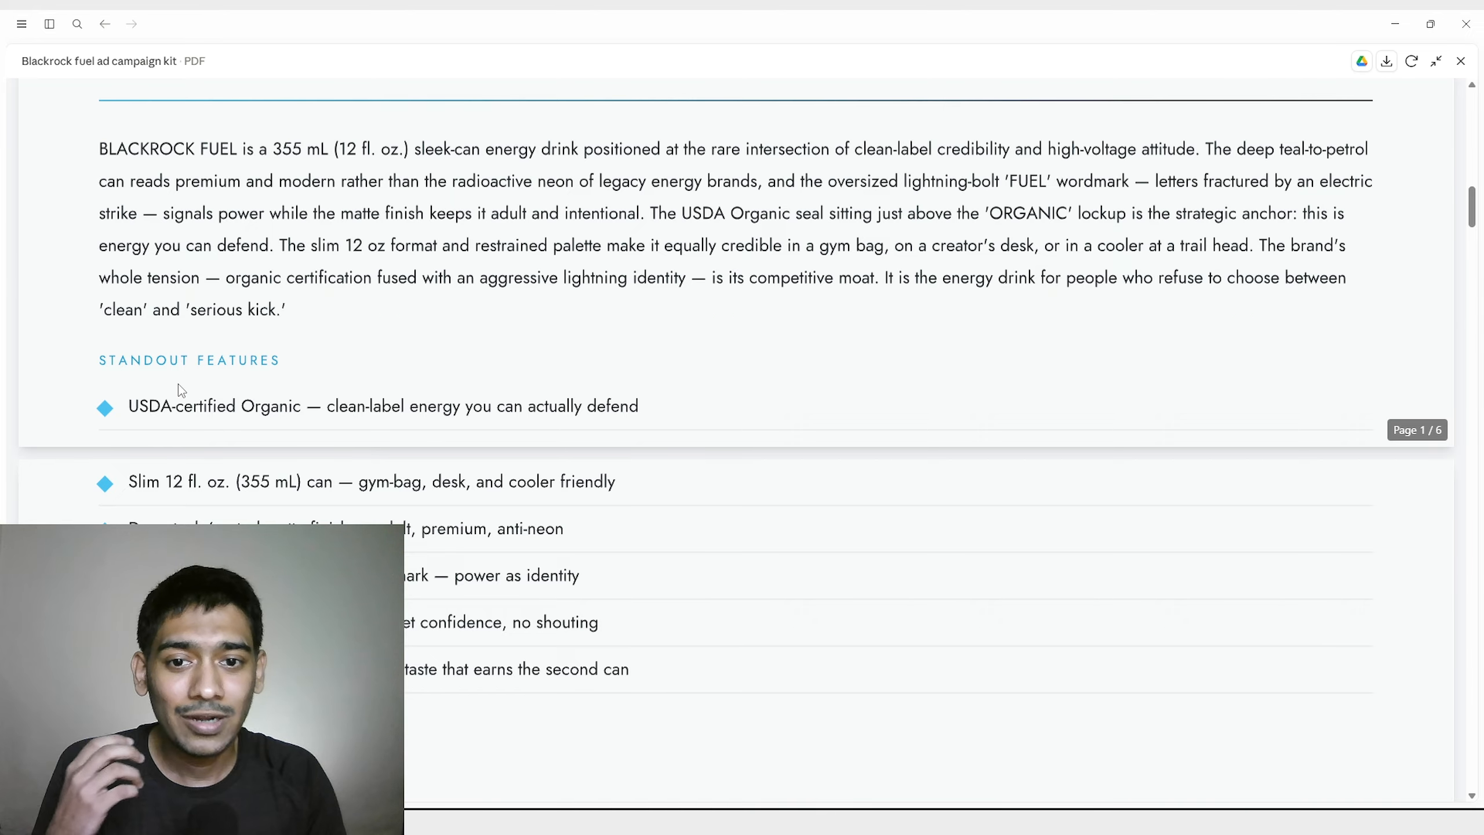
scroll(179, 388, "down", 5)
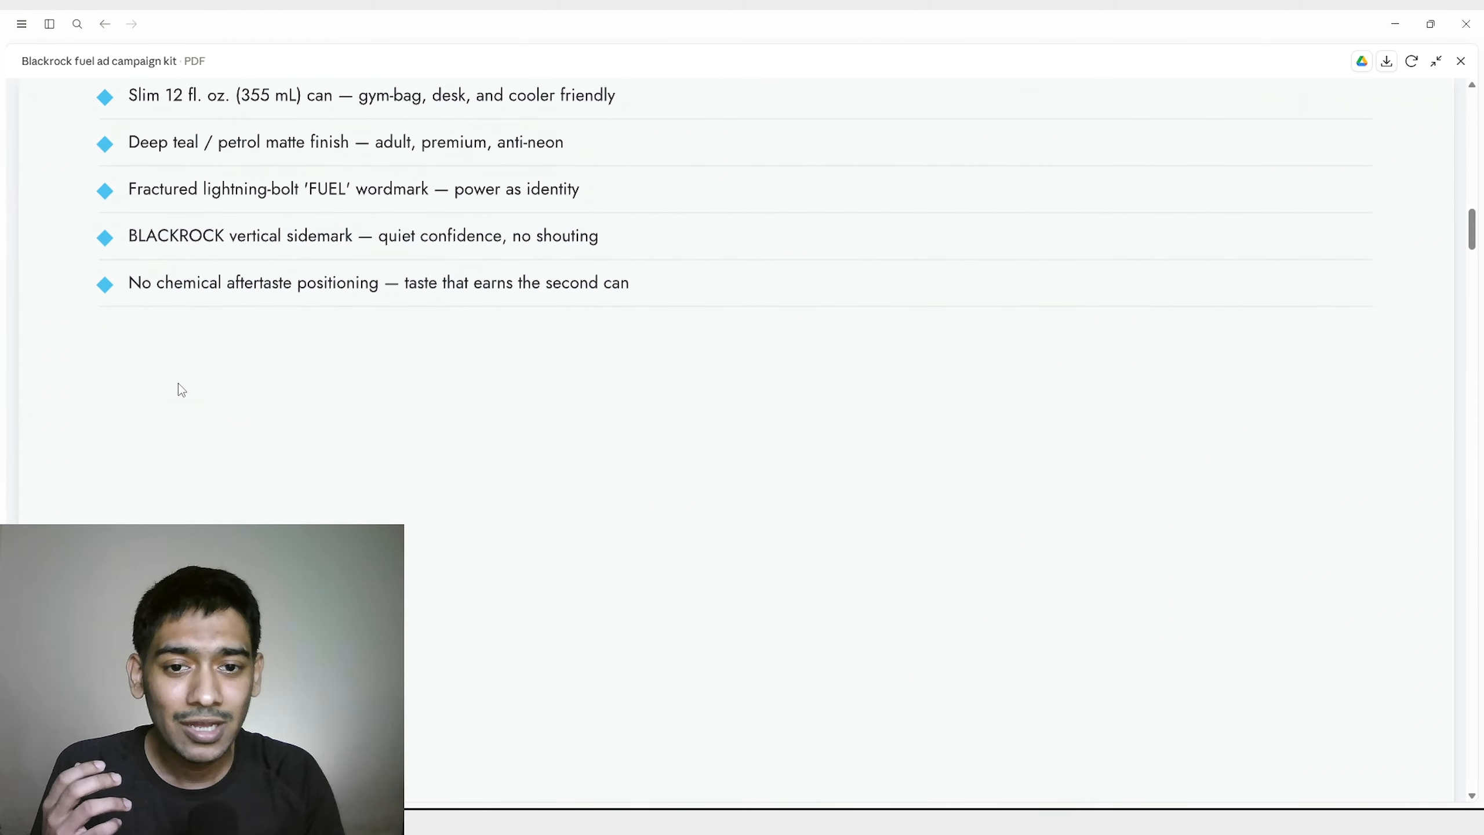
scroll(513, 563, "up", 7)
scroll(423, 487, "down", 5)
scroll(439, 497, "up", 10)
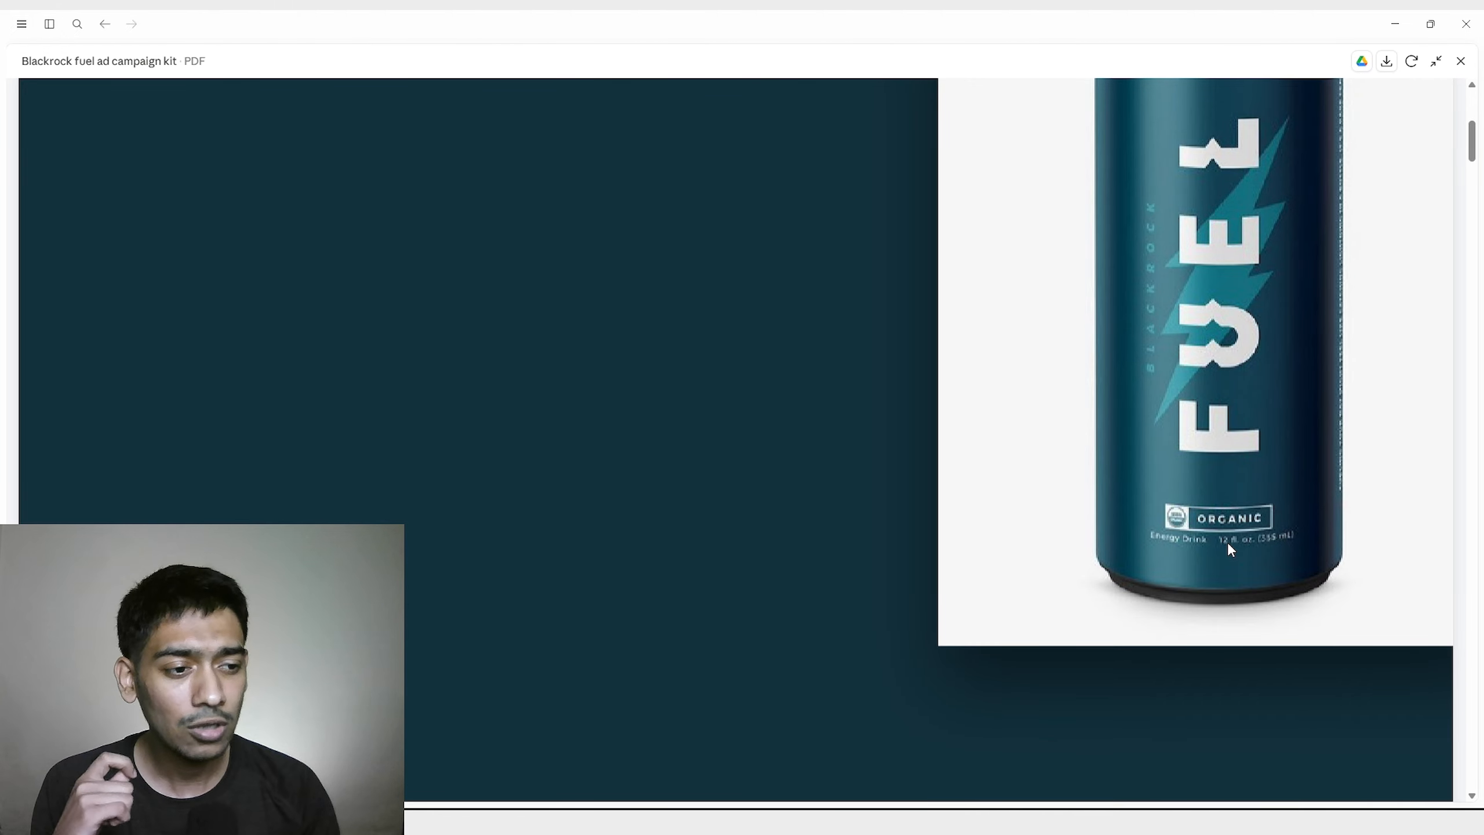
scroll(1225, 556, "up", 4)
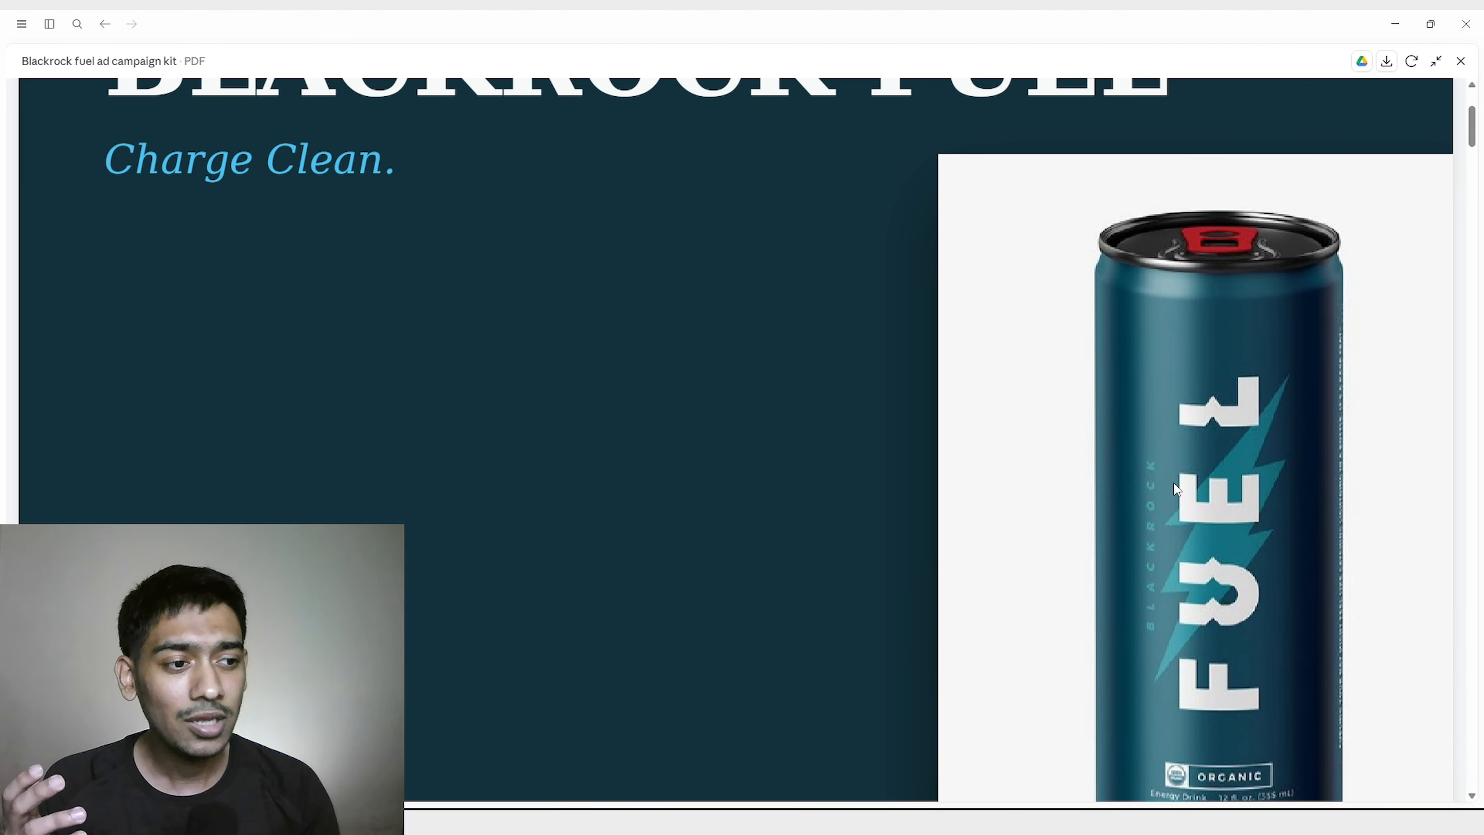
scroll(1175, 487, "down", 5)
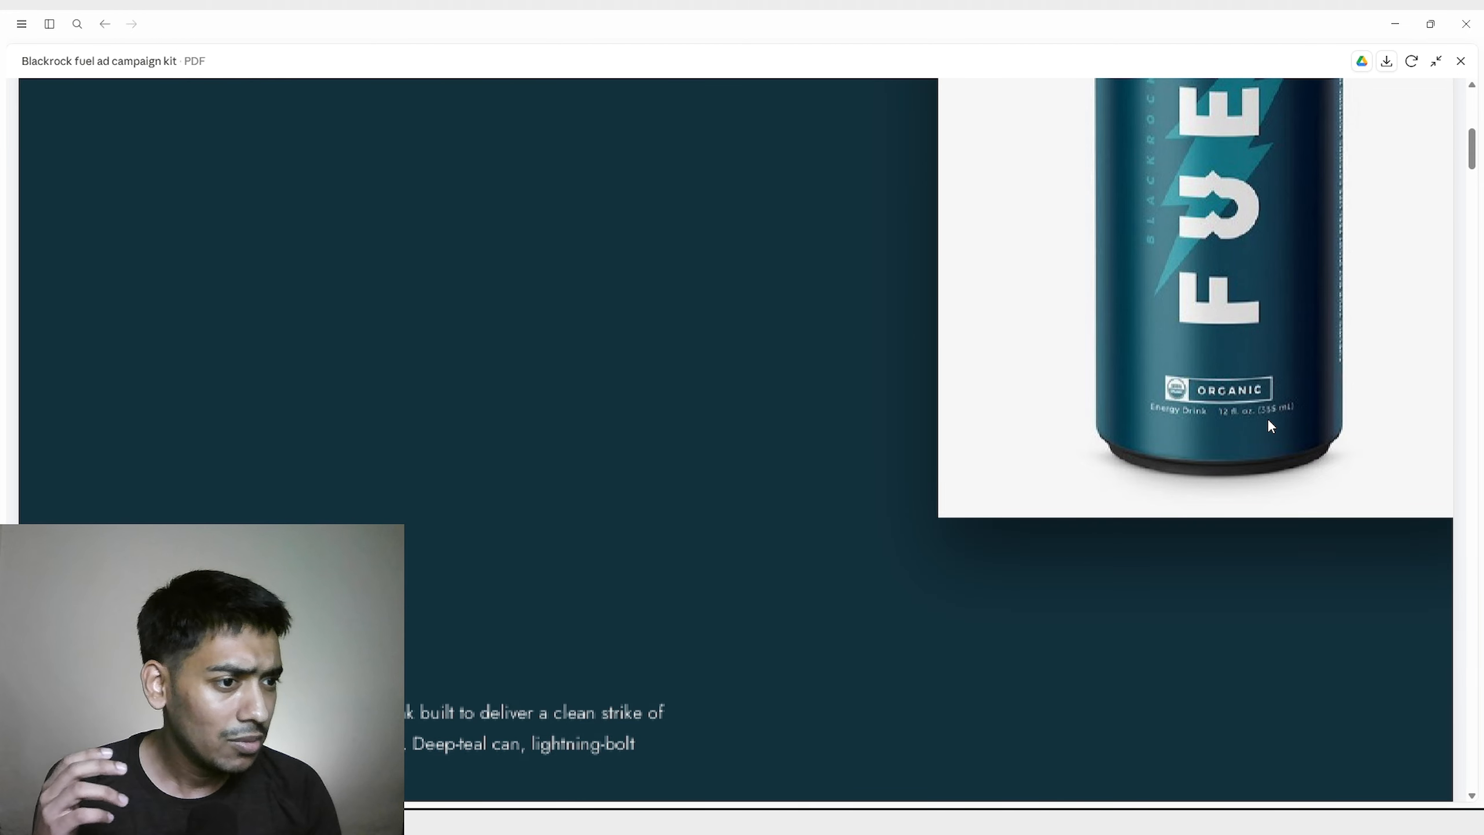
Examine the campaign kit's Brand Signature, Target Audience, Creative Strategy and Seedance 2.0 Prompt sections.
scroll(1269, 422, "down", 10)
scroll(263, 431, "down", 15)
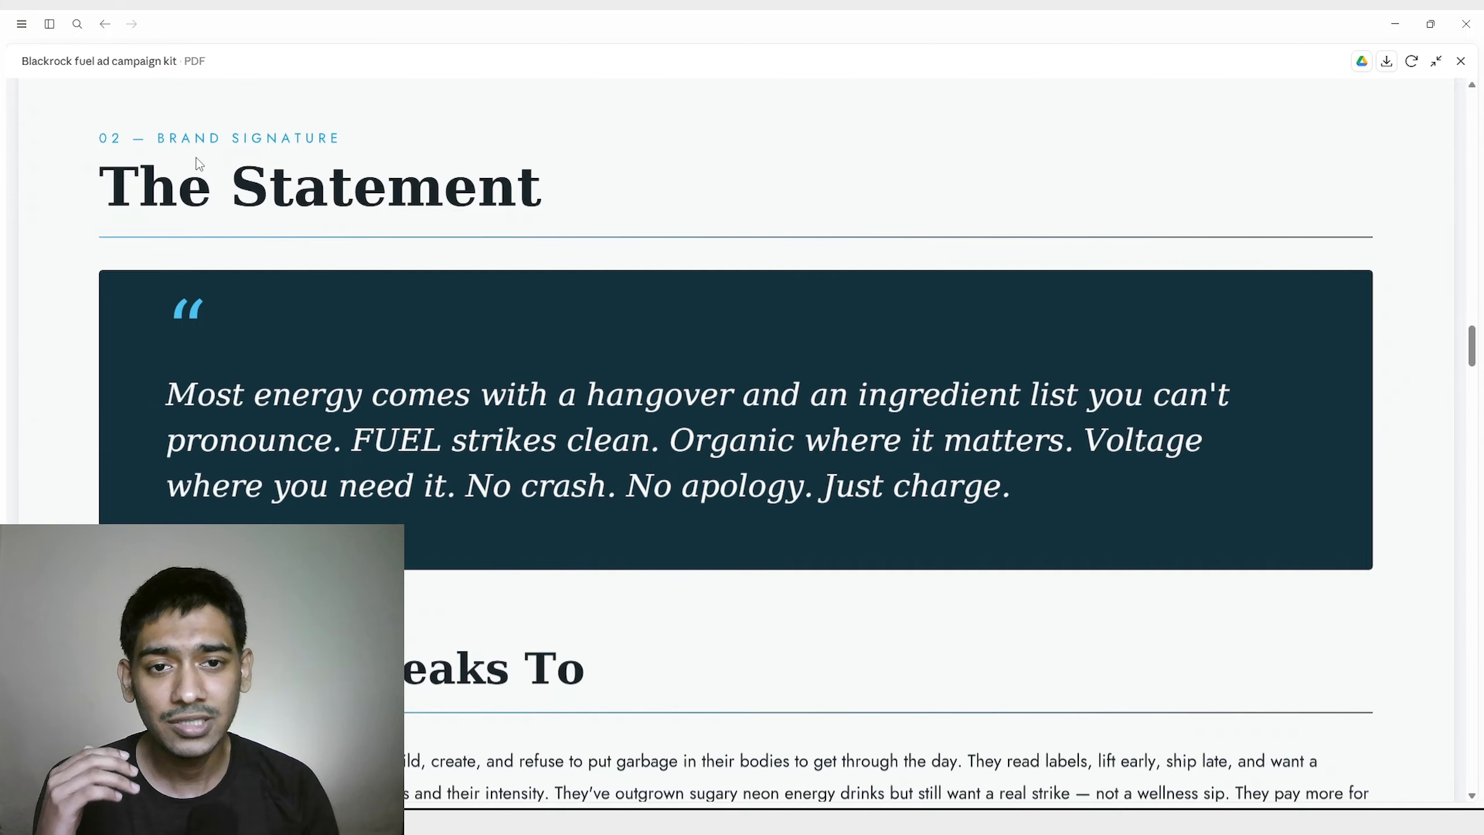
scroll(174, 466, "down", 4)
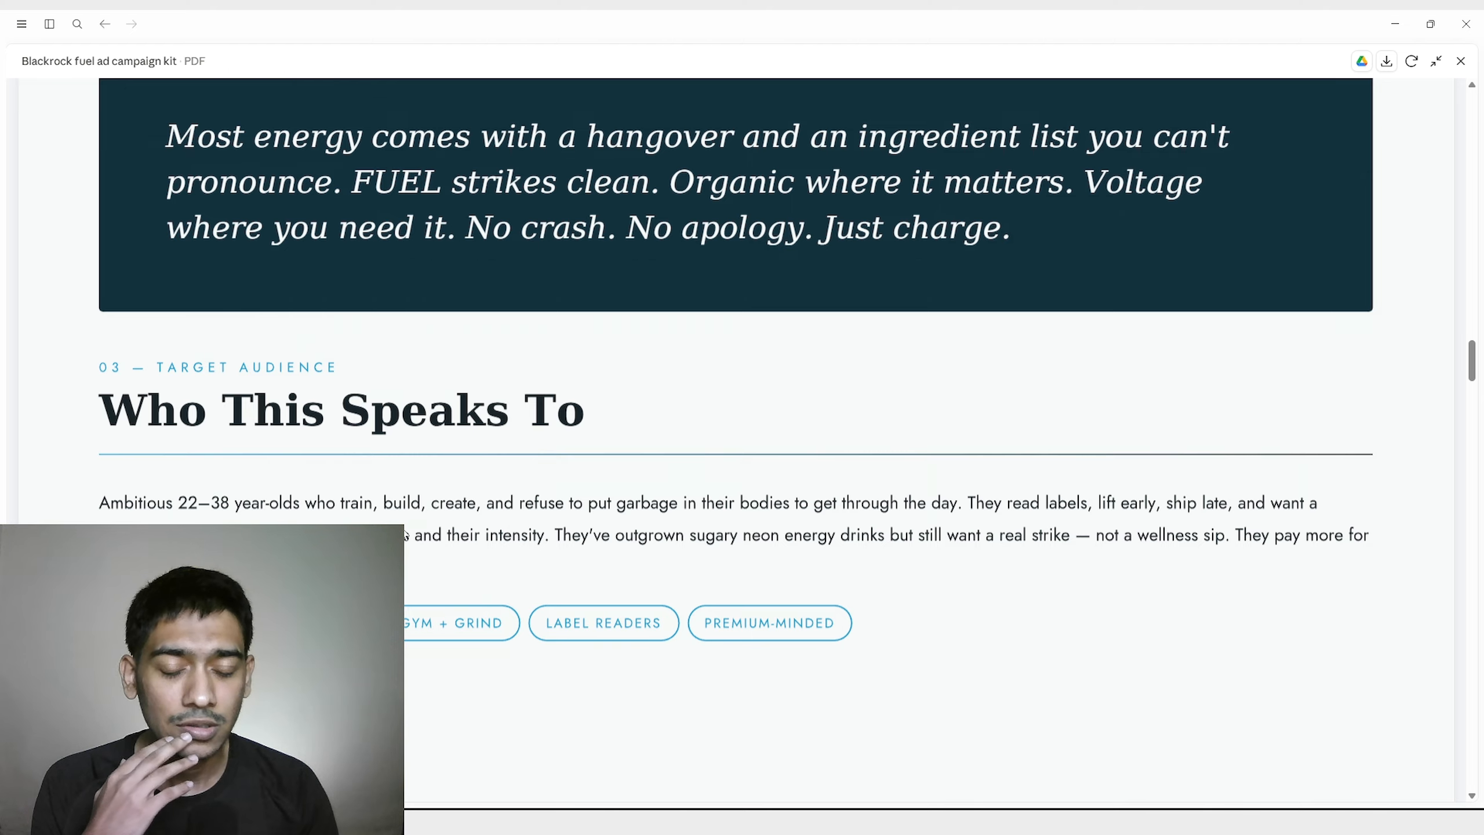
scroll(404, 535, "down", 20)
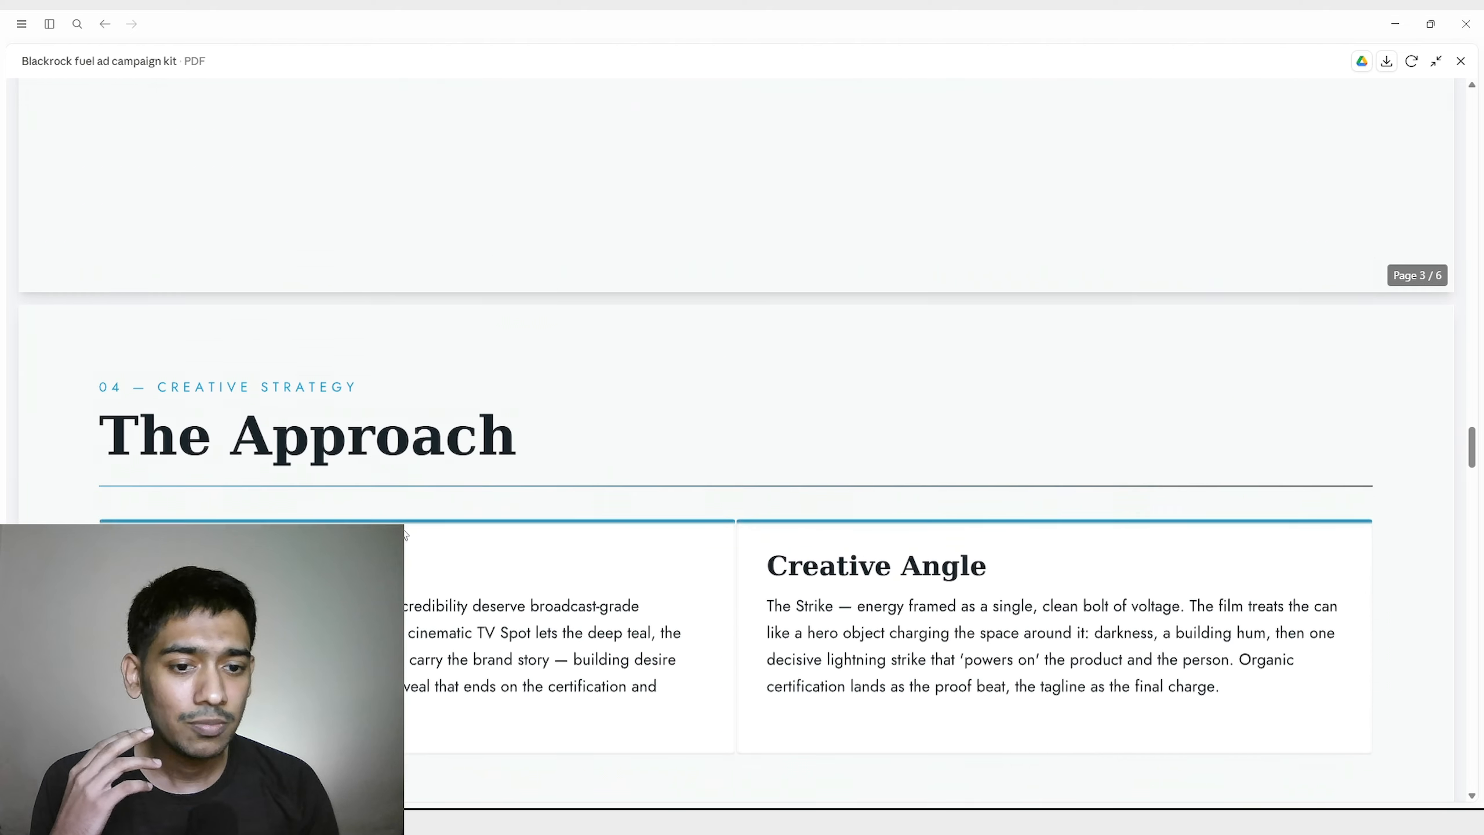
scroll(405, 536, "down", 3)
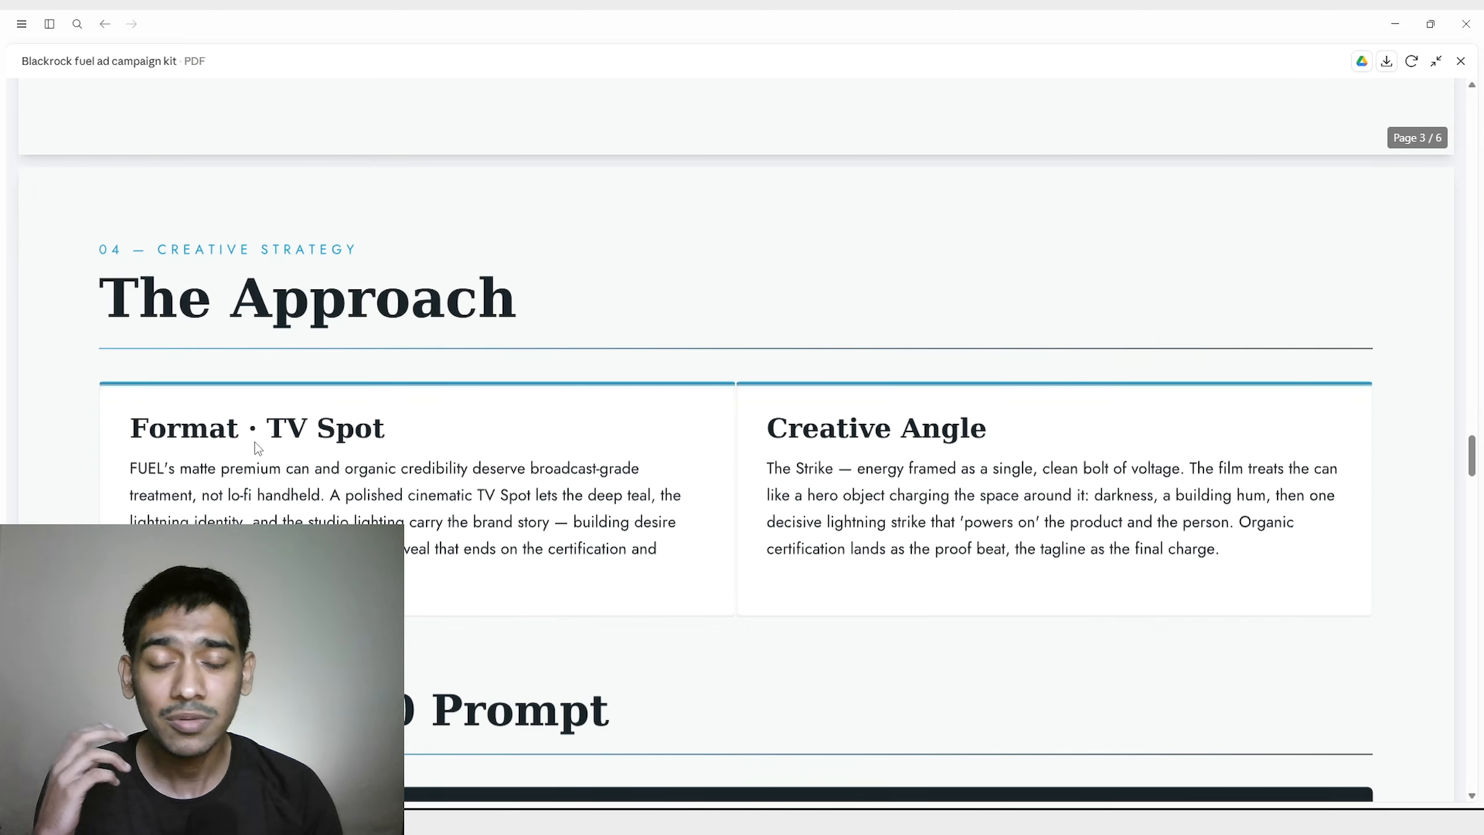
scroll(897, 444, "down", 8)
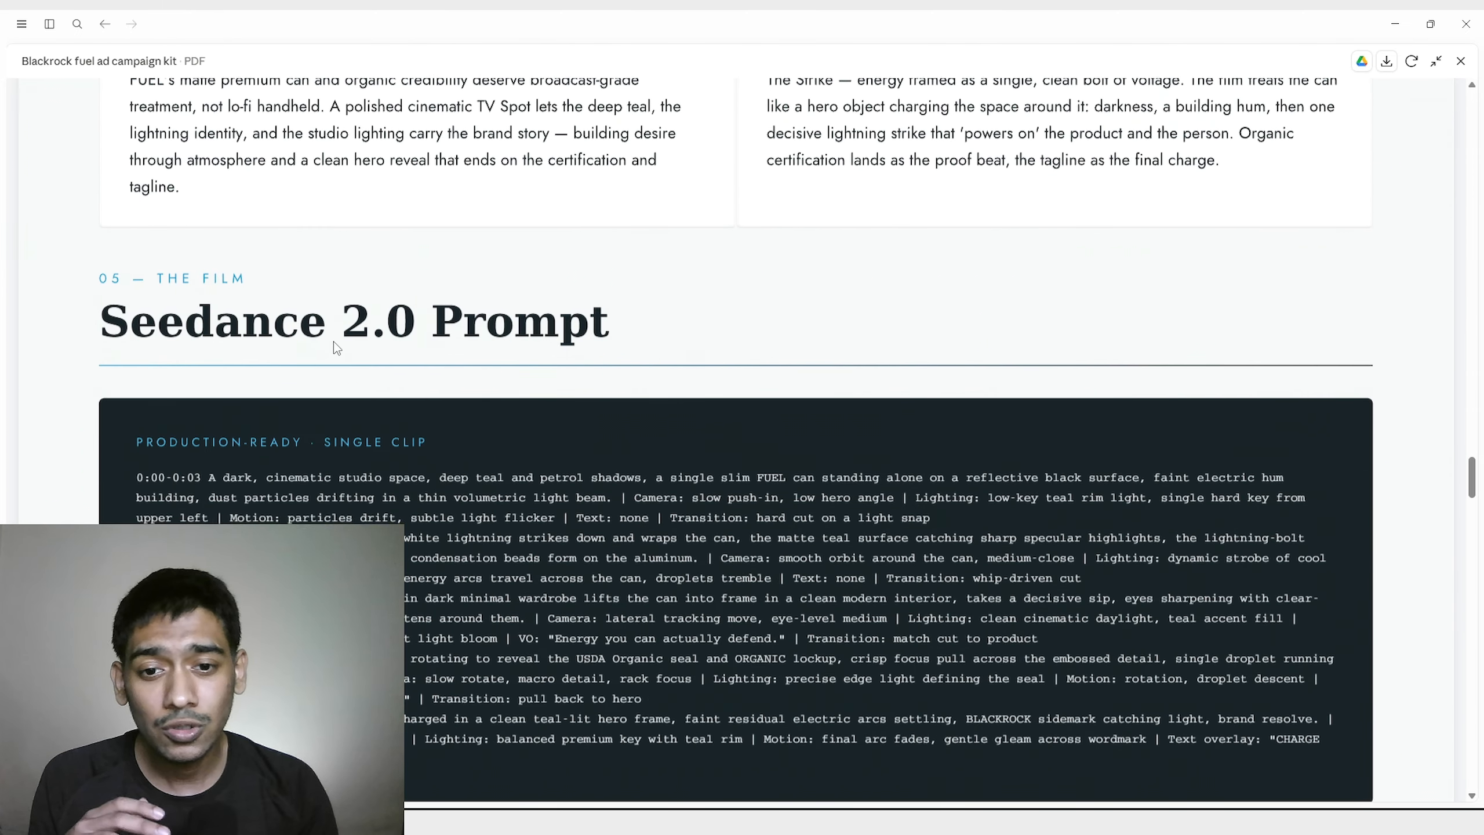
scroll(335, 345, "down", 3)
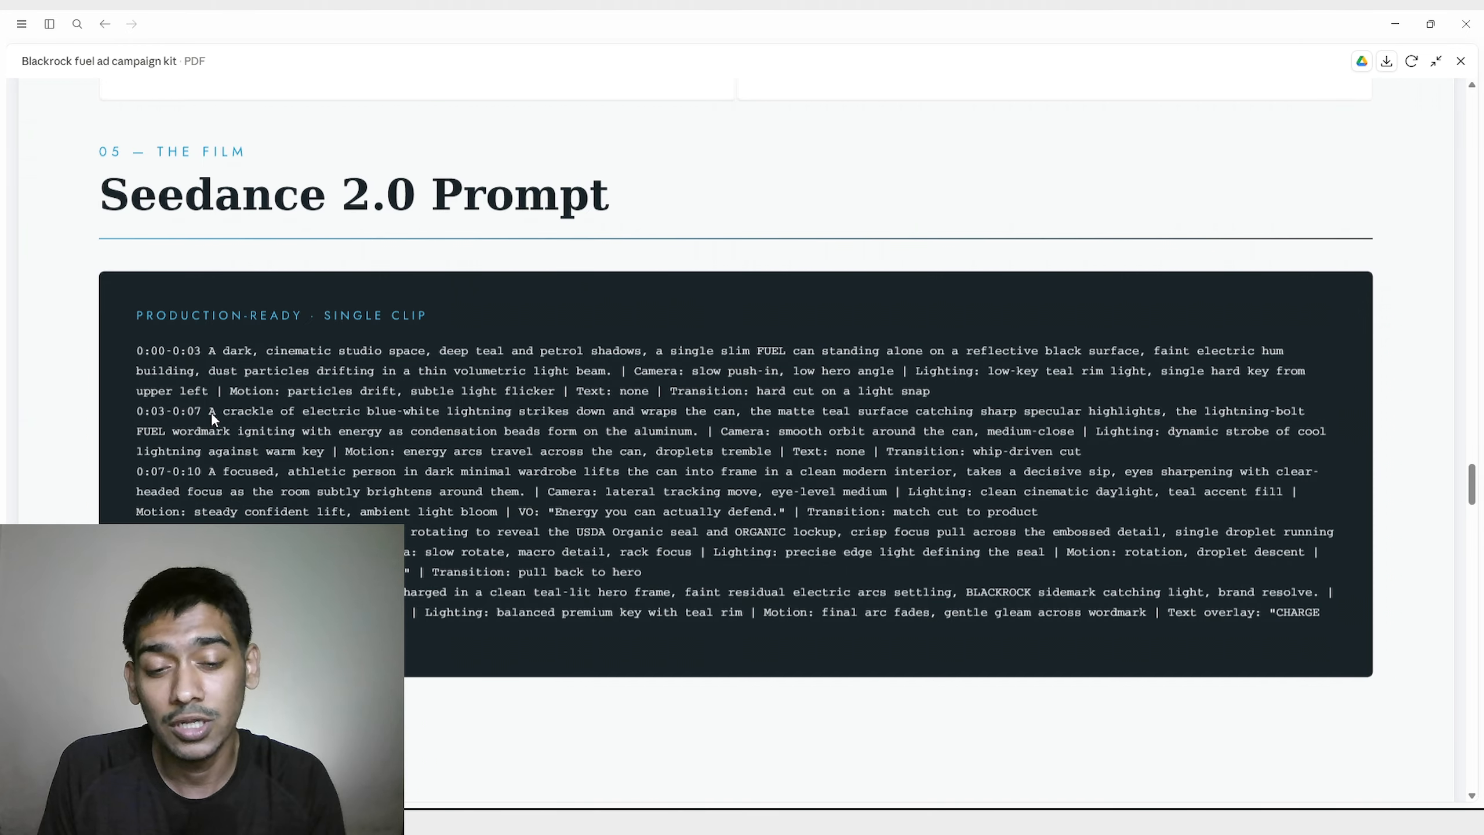
scroll(211, 412, "down", 3)
scroll(224, 404, "up", 3)
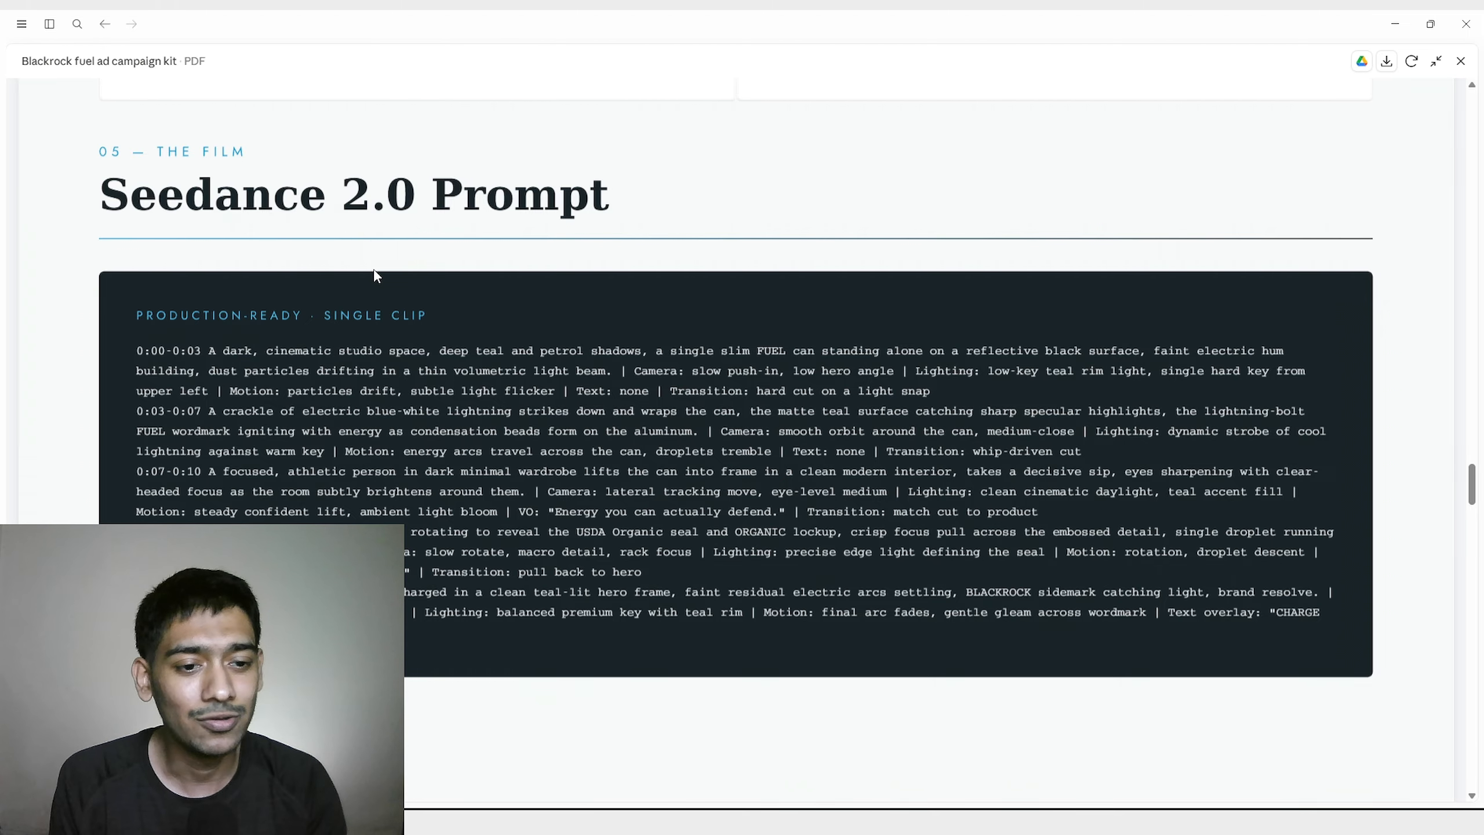
Review the kit's YouTube Platform Playbook and Optimization Playbook through to the end, and return to the cover page.
scroll(375, 280, "down", 10)
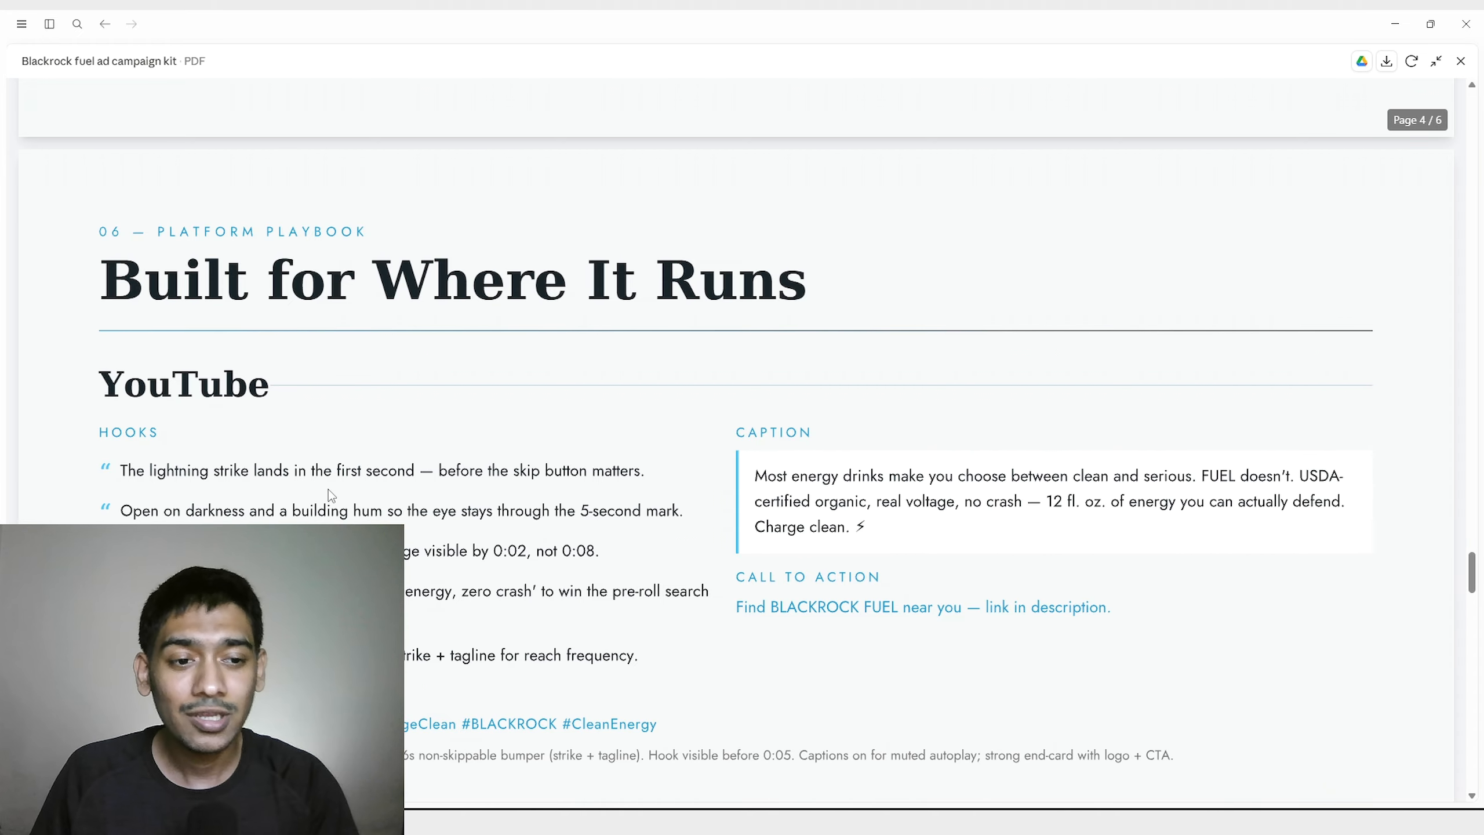
scroll(773, 460, "down", 2)
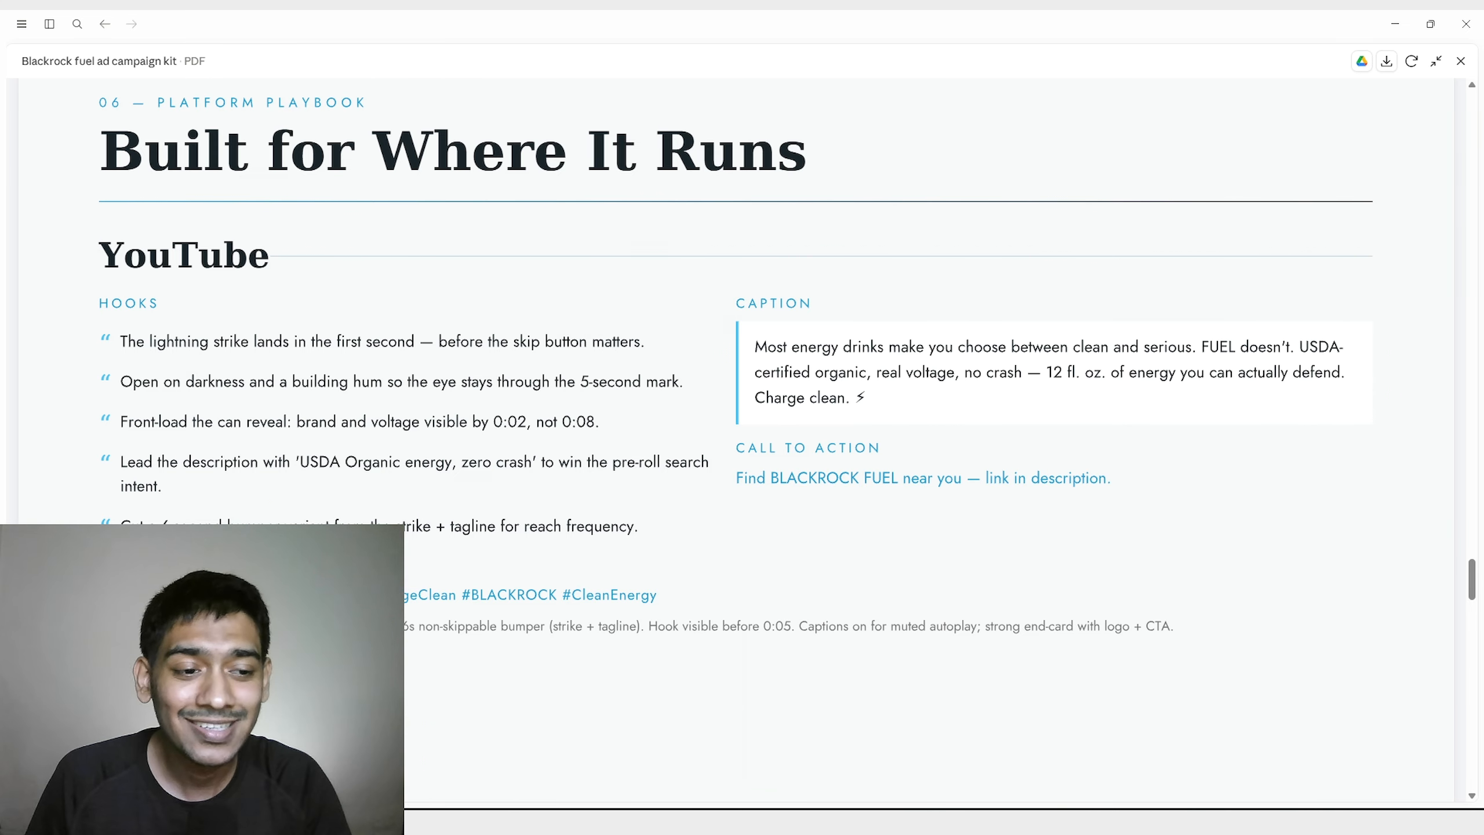
scroll(736, 456, "down", 10)
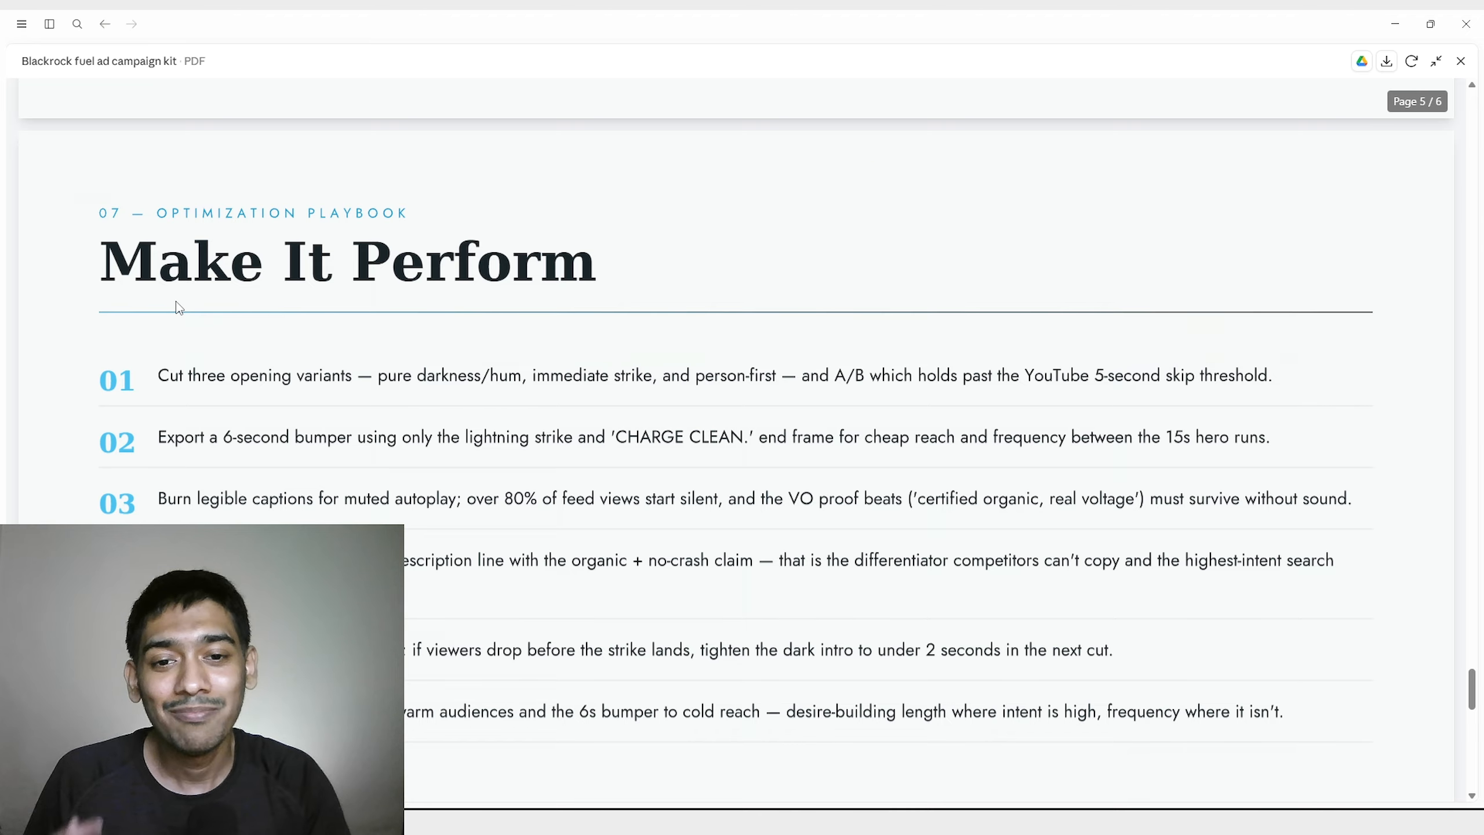
scroll(158, 348, "down", 2)
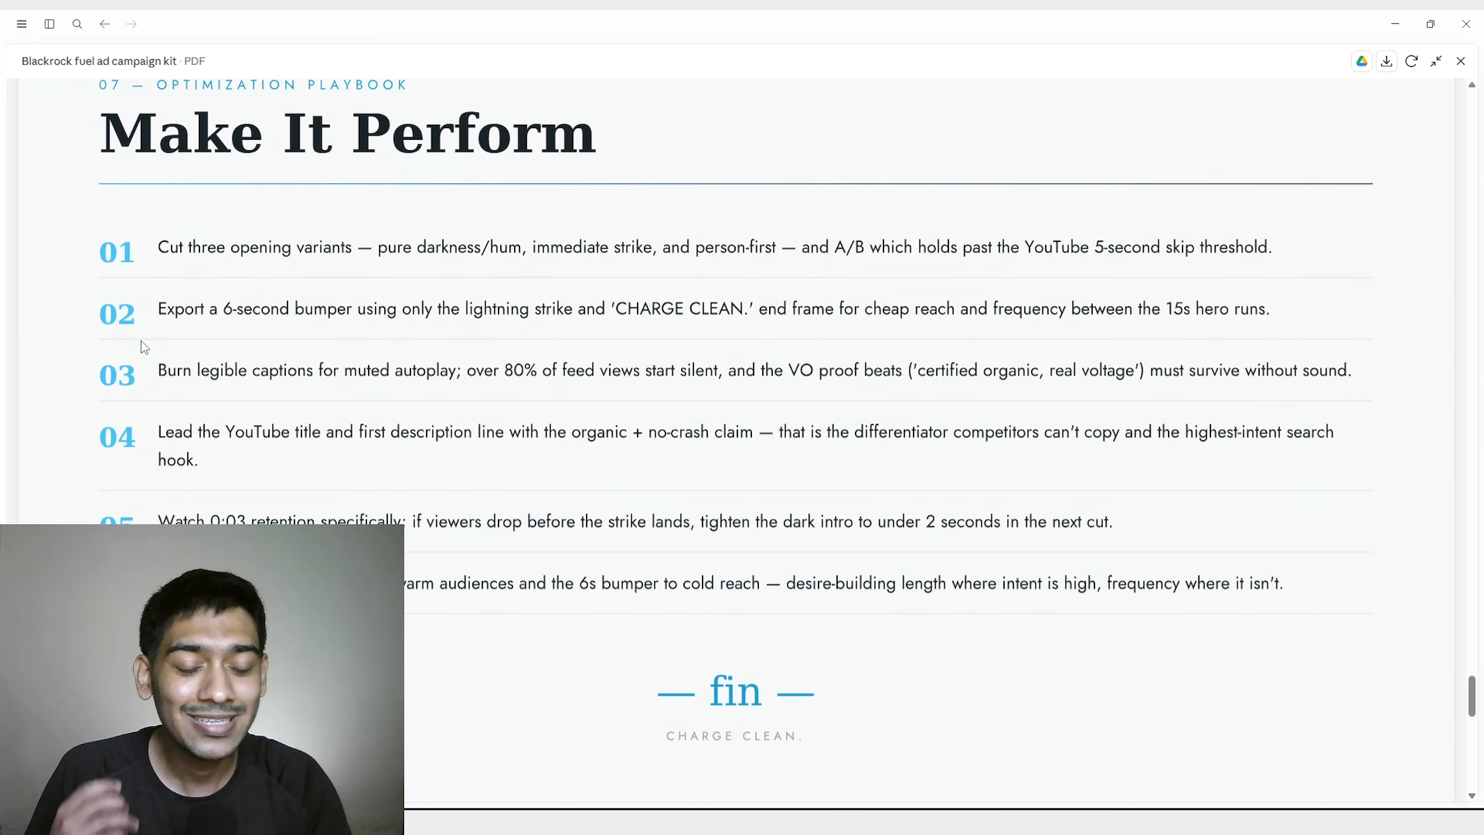
scroll(144, 346, "down", 4)
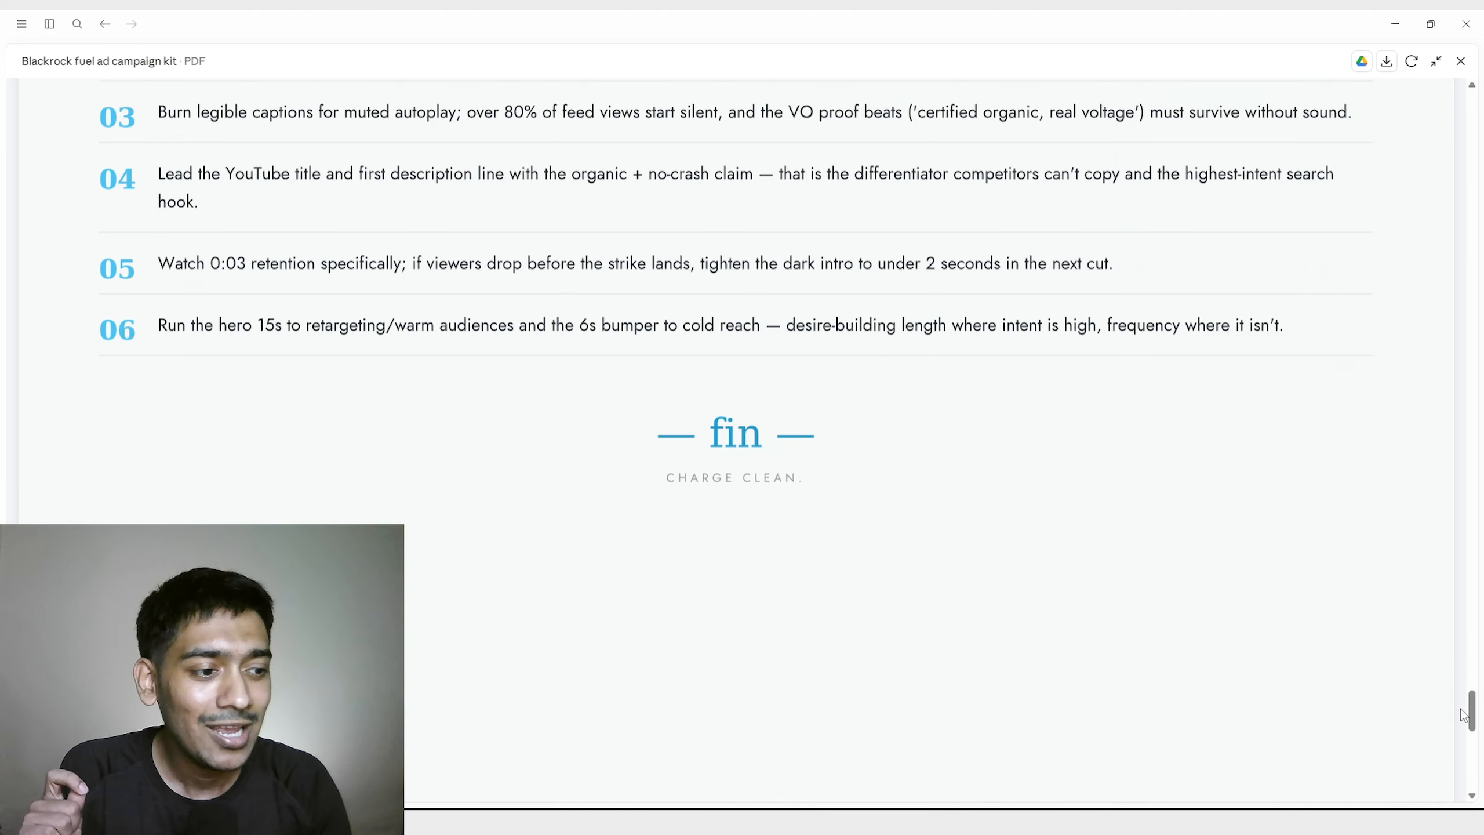
left_click_drag(1471, 707, 1481, 152)
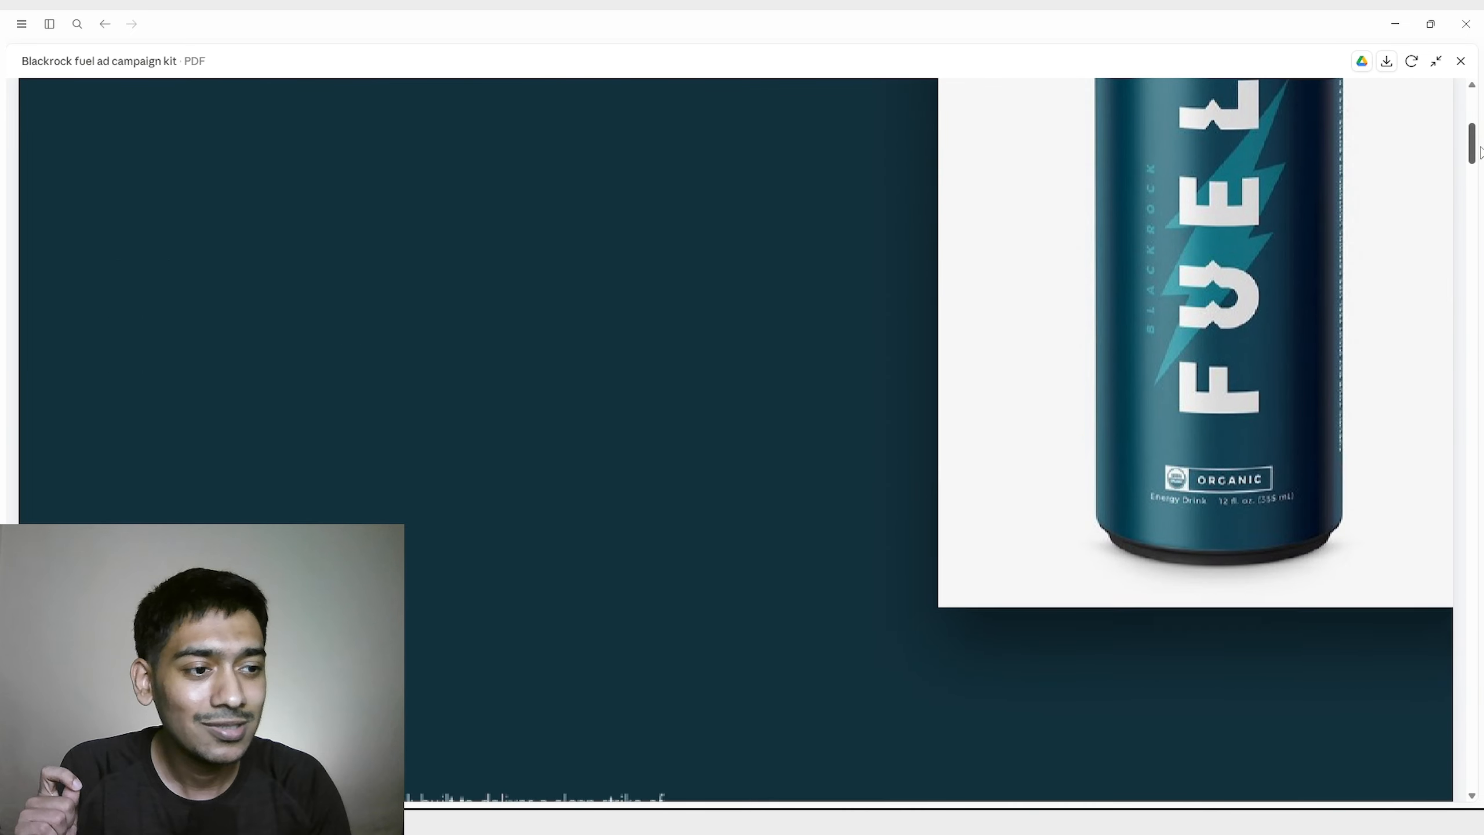
scroll(1480, 151, "up", 5)
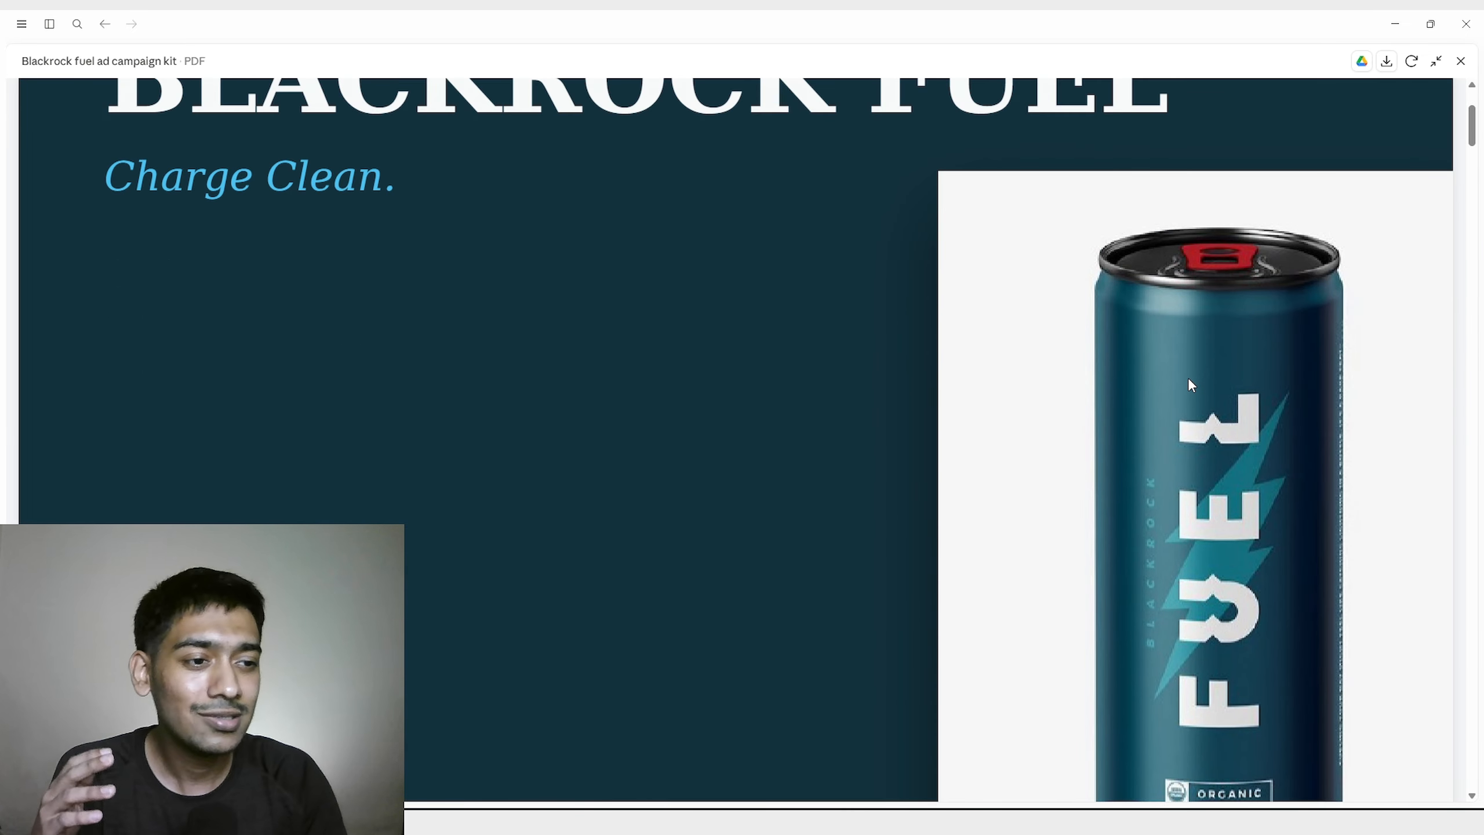
scroll(1189, 379, "up", 2)
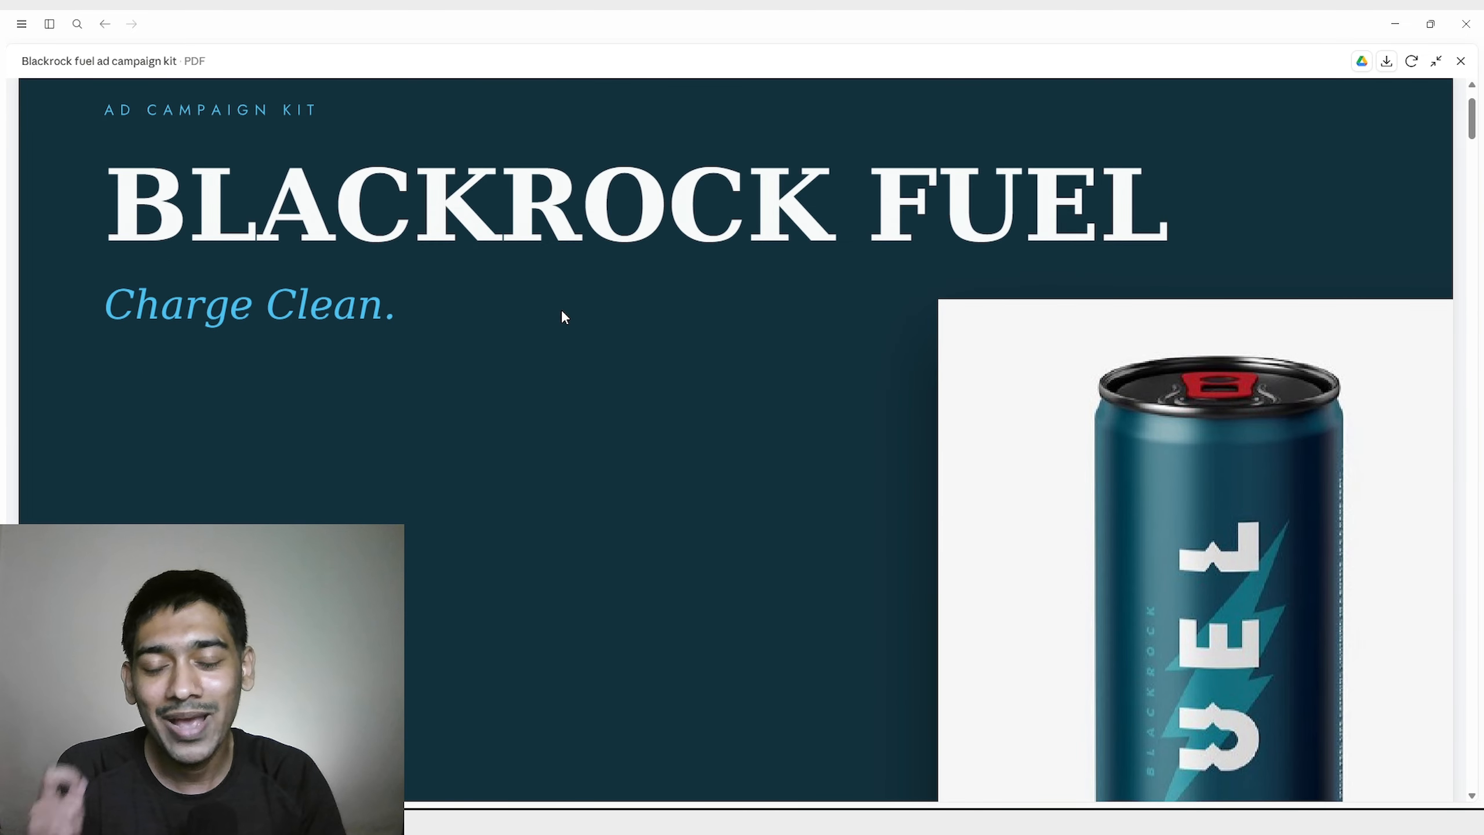
scroll(1056, 381, "up", 2)
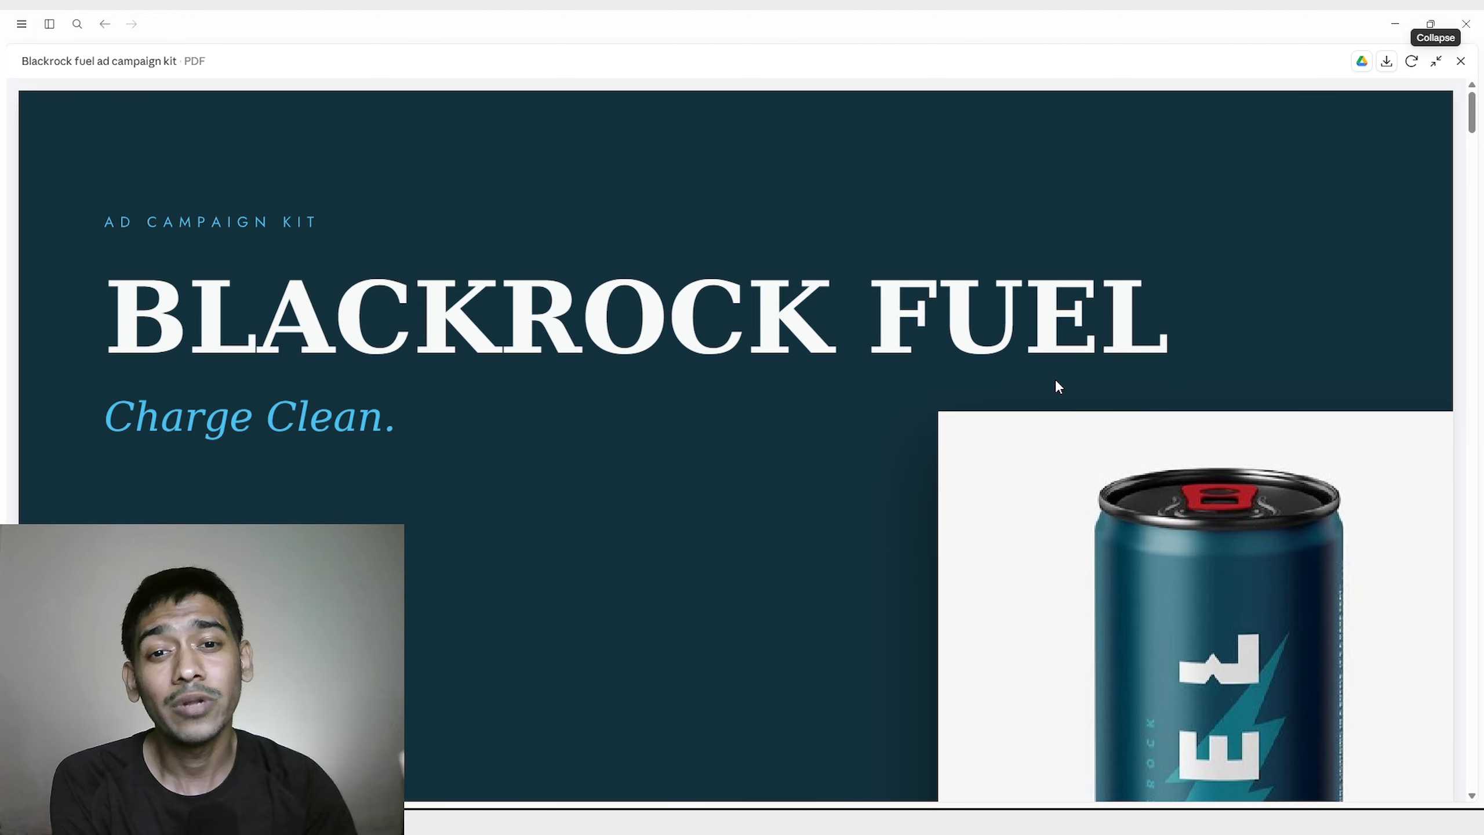
Collapse the campaign kit to the side-by-side view and copy the full Seedance 2.0 prompt from the chat.
left_click(1436, 61)
scroll(397, 345, "up", 5)
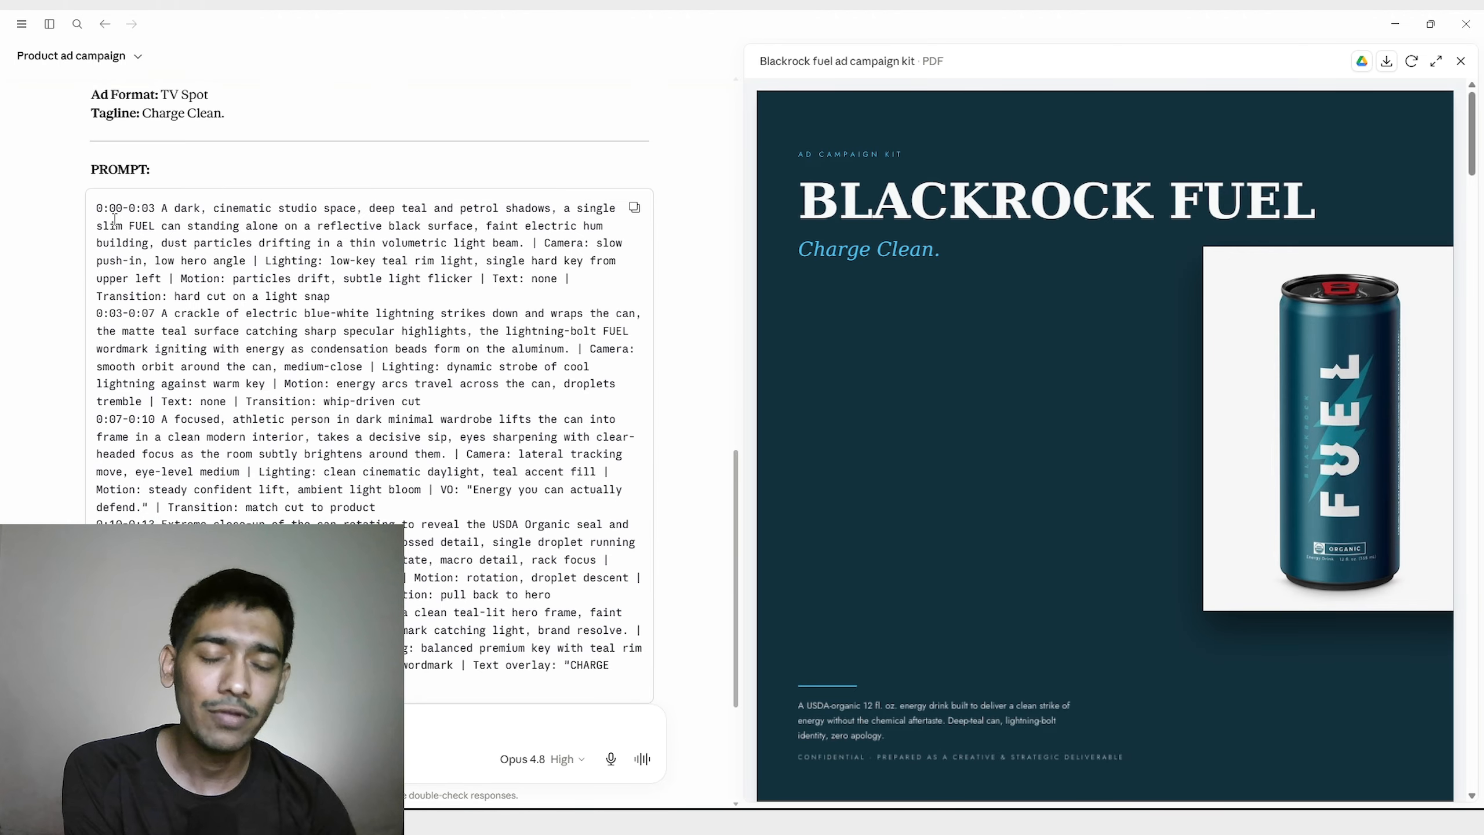
scroll(350, 193, "down", 3)
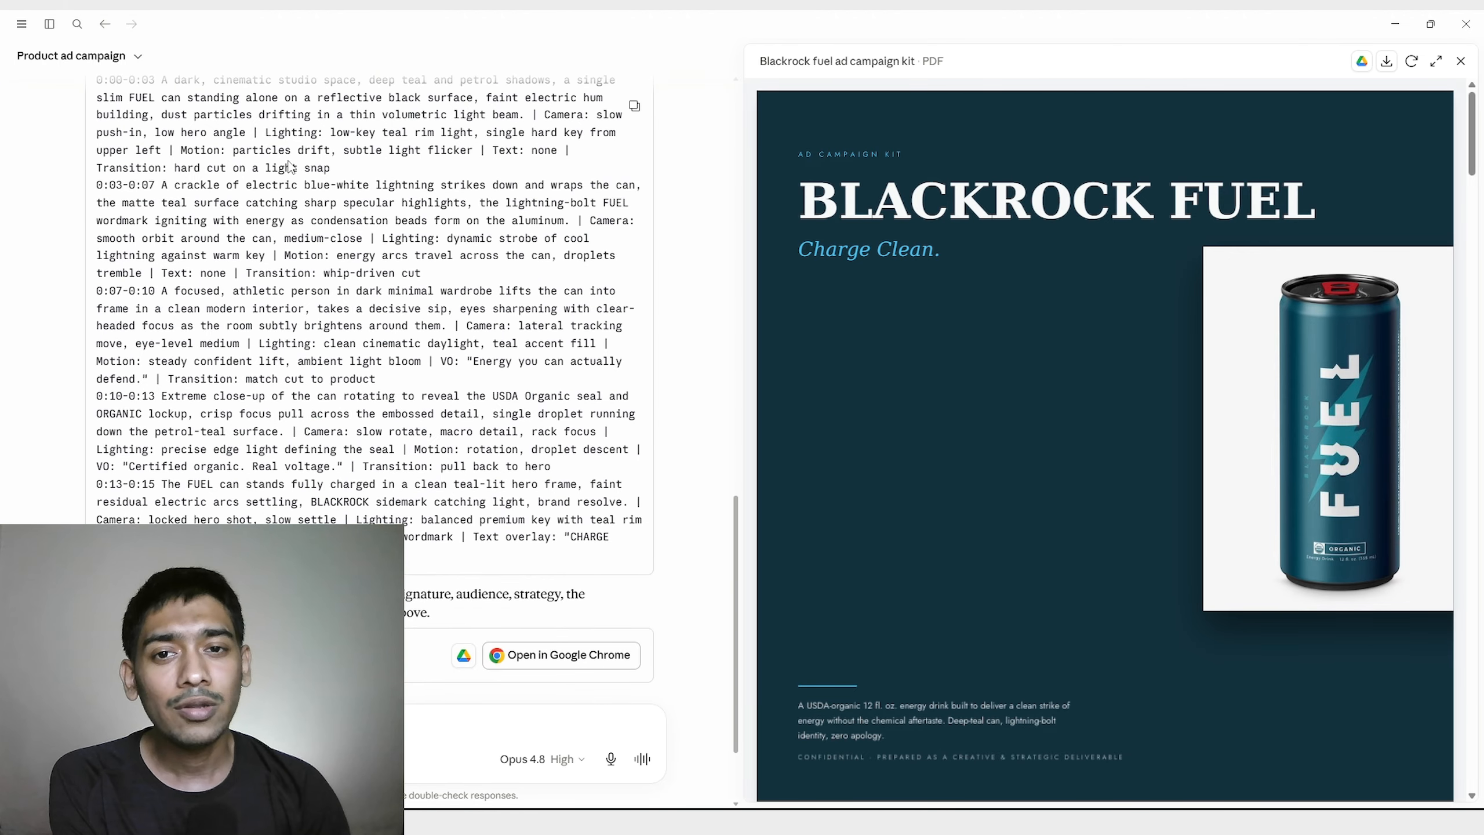
scroll(500, 149, "up", 3)
left_click(634, 208)
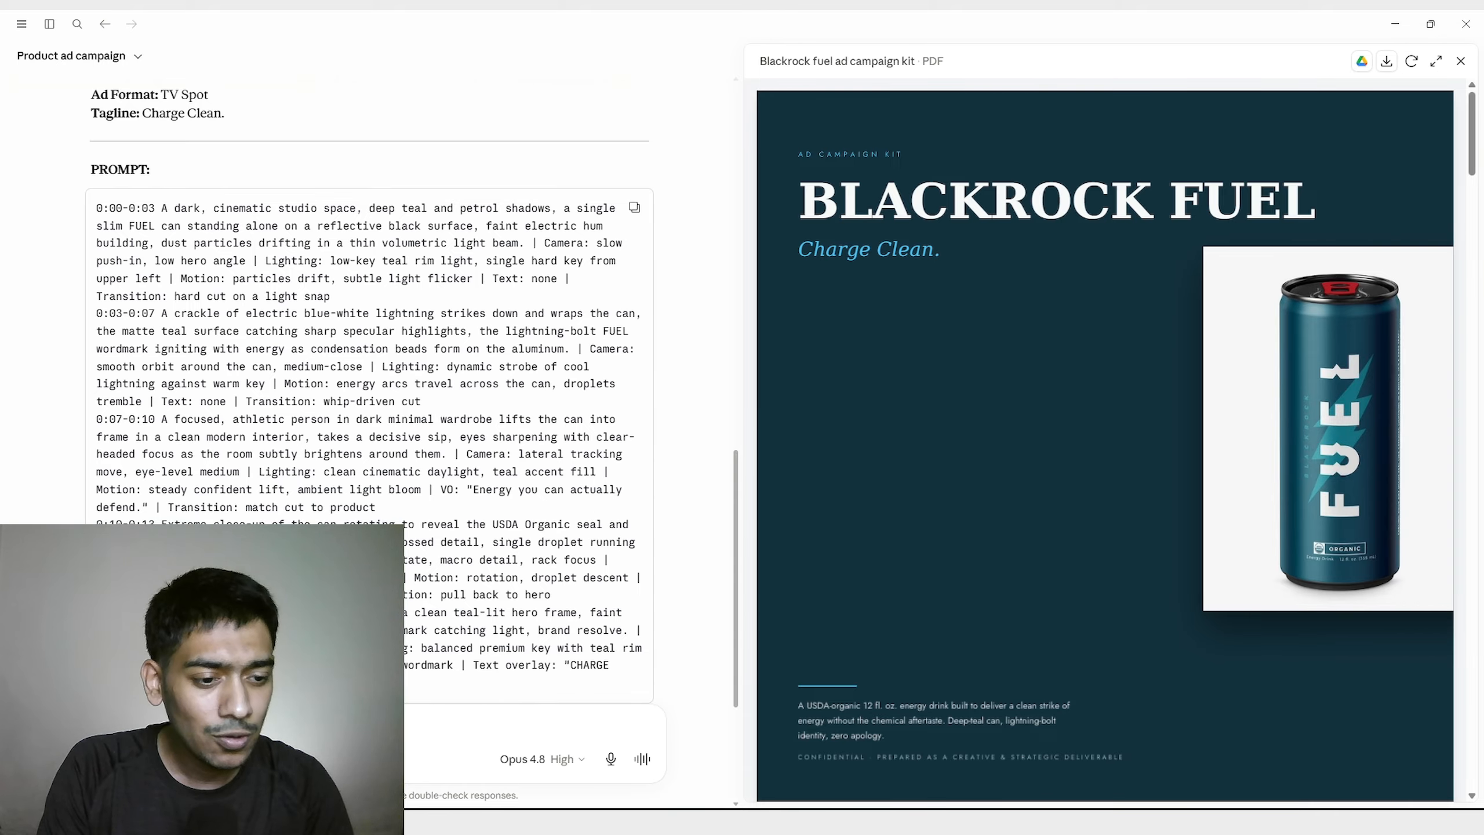
Switch to Higgsfield, open the Seedance 2.0 video generator and upload the Fuel Energy Drink Design can image as reference media.
key("alt+Tab")
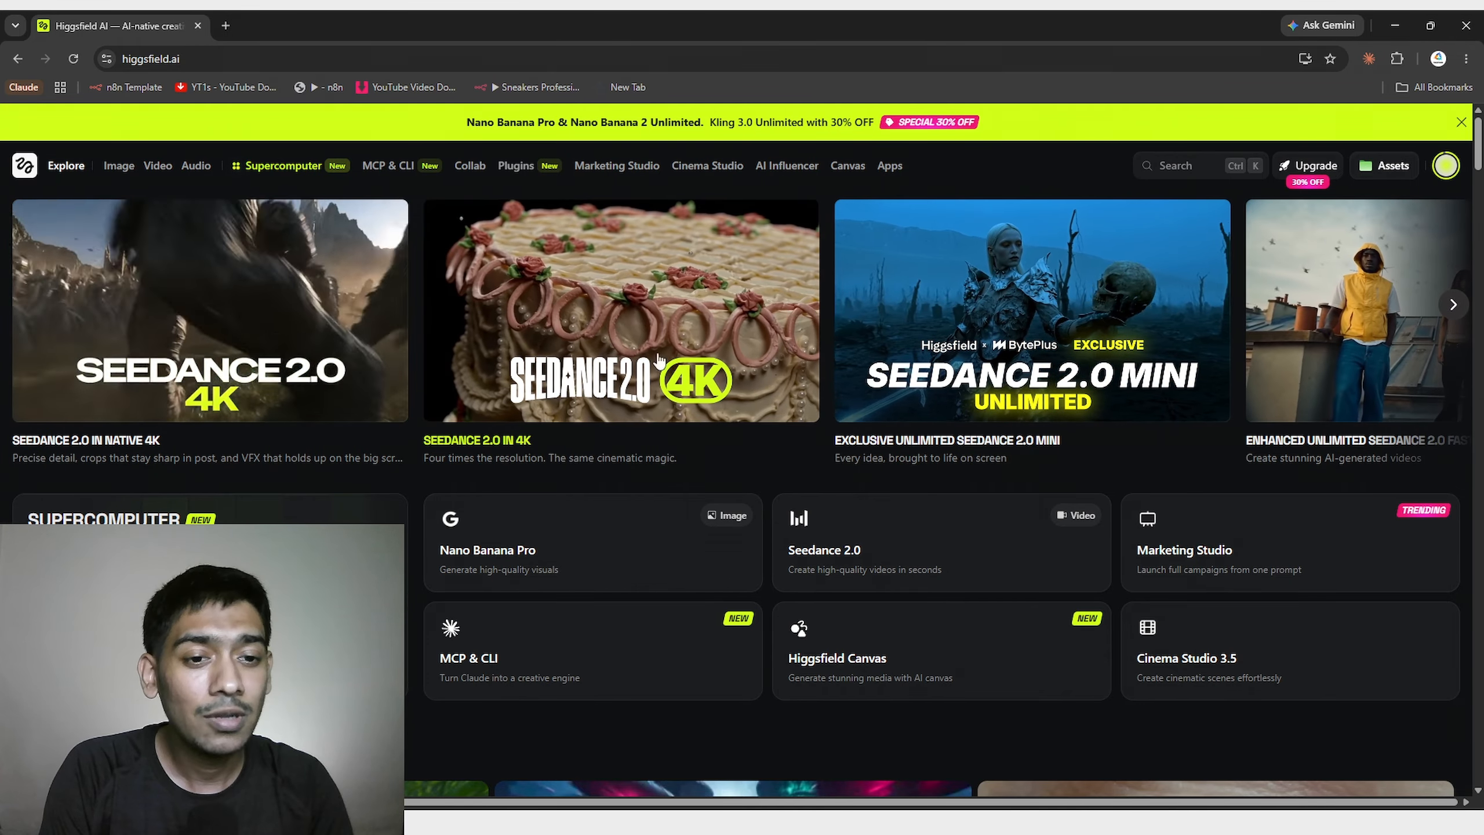
left_click(612, 369)
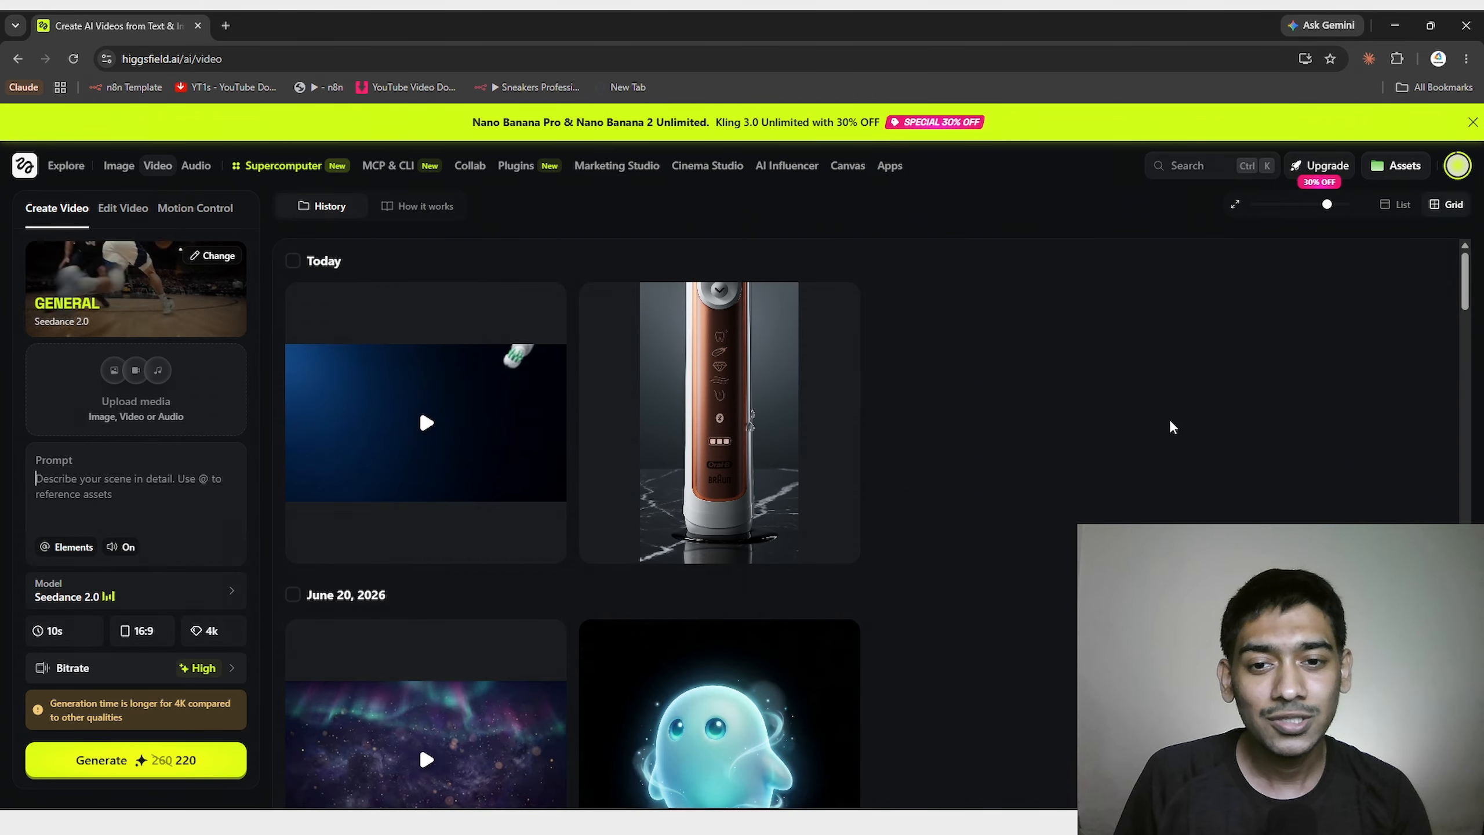
left_click(135, 407)
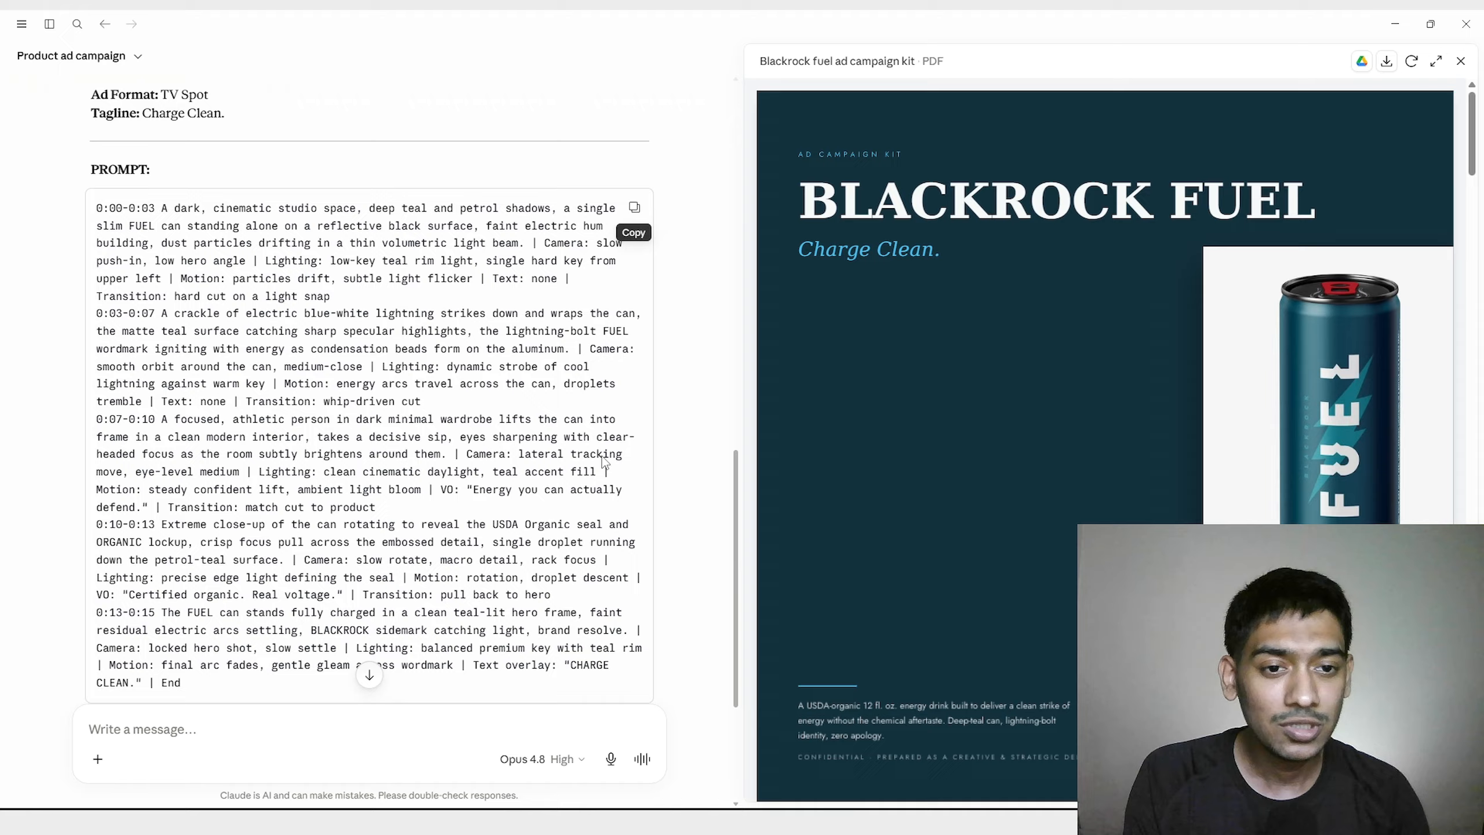
scroll(368, 351, "up", 15)
left_click(605, 149)
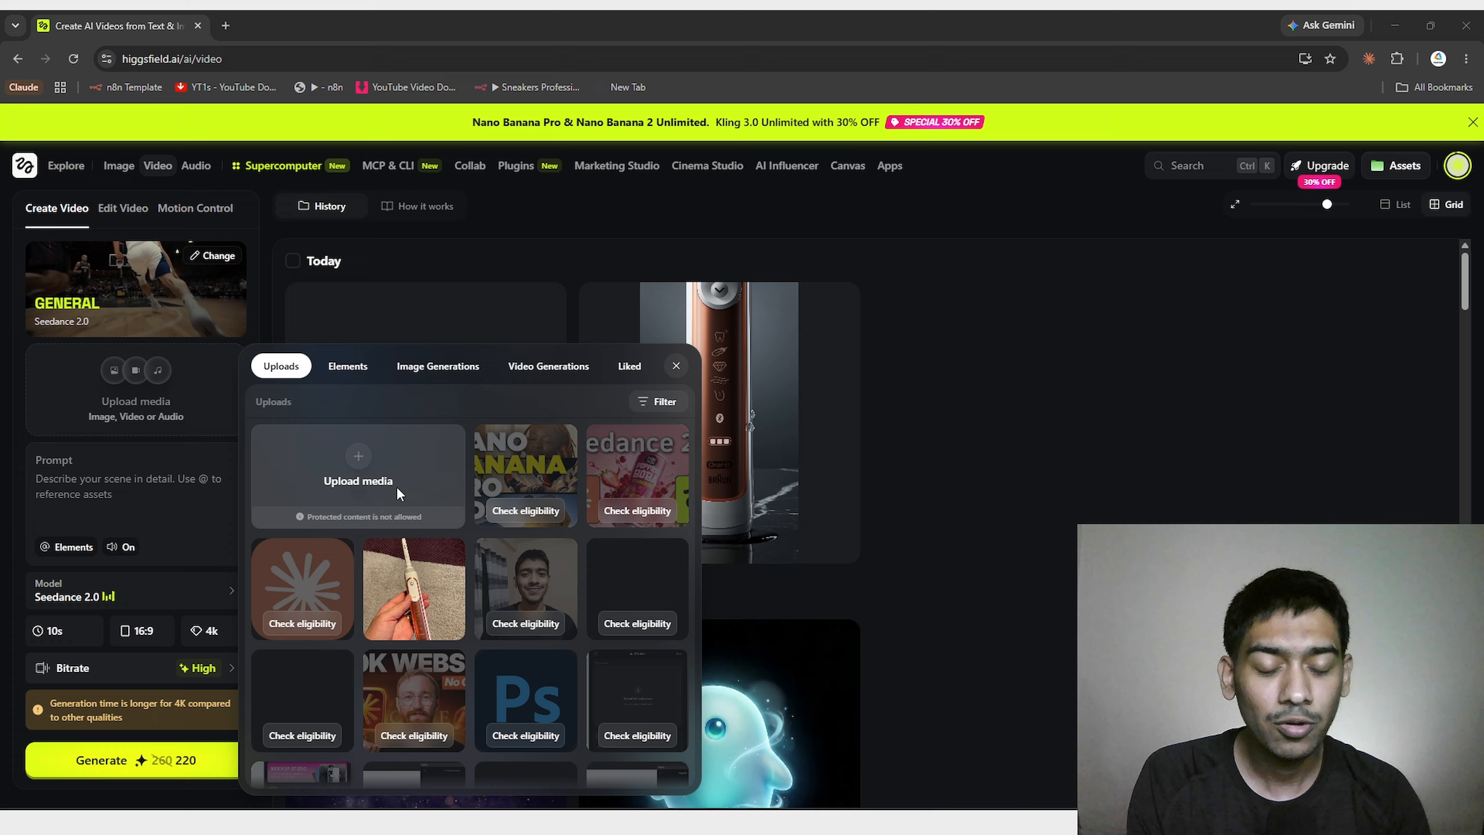
left_click(396, 486)
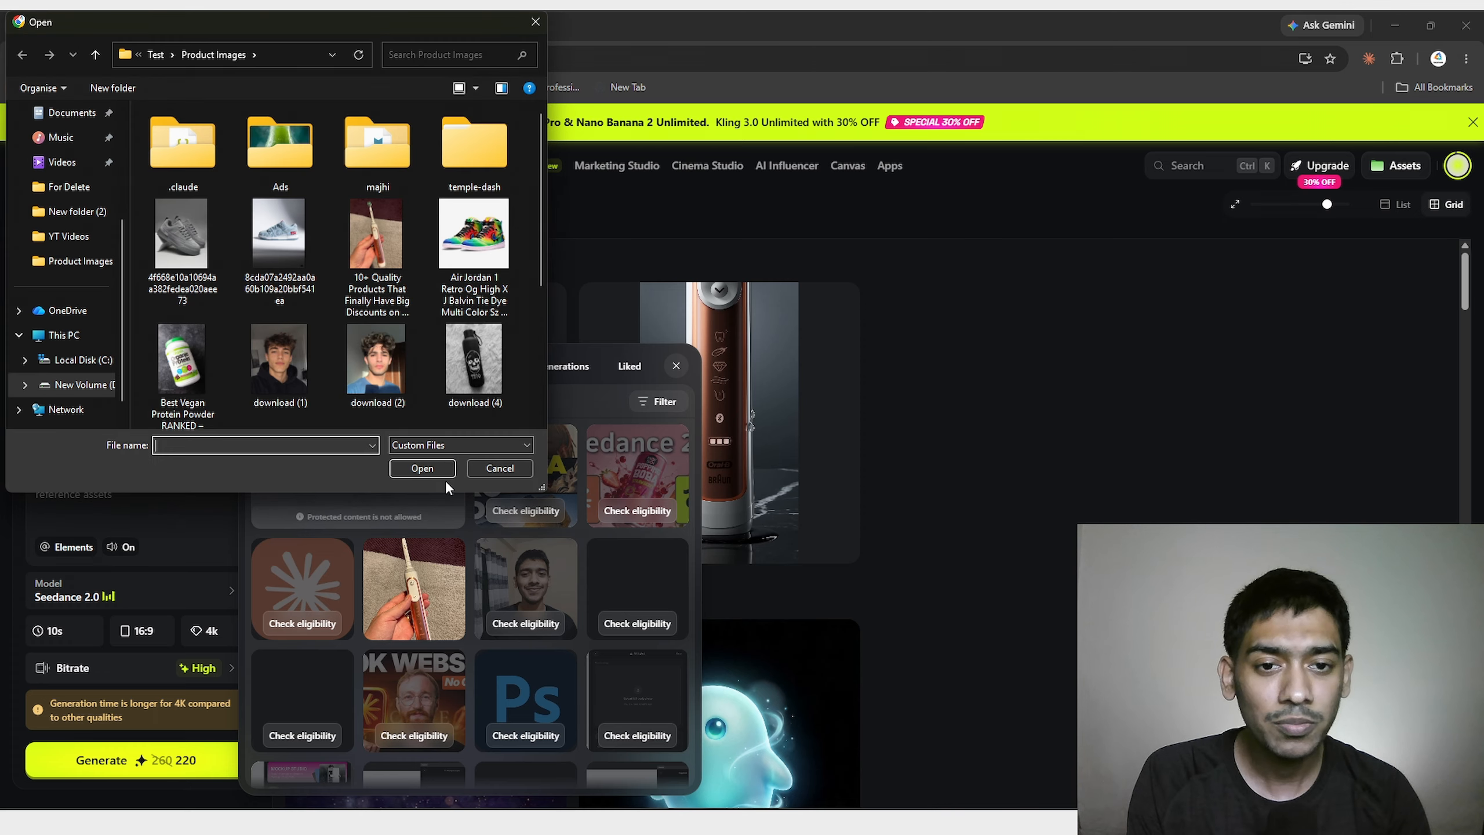
left_click(299, 395)
scroll(380, 383, "down", 1)
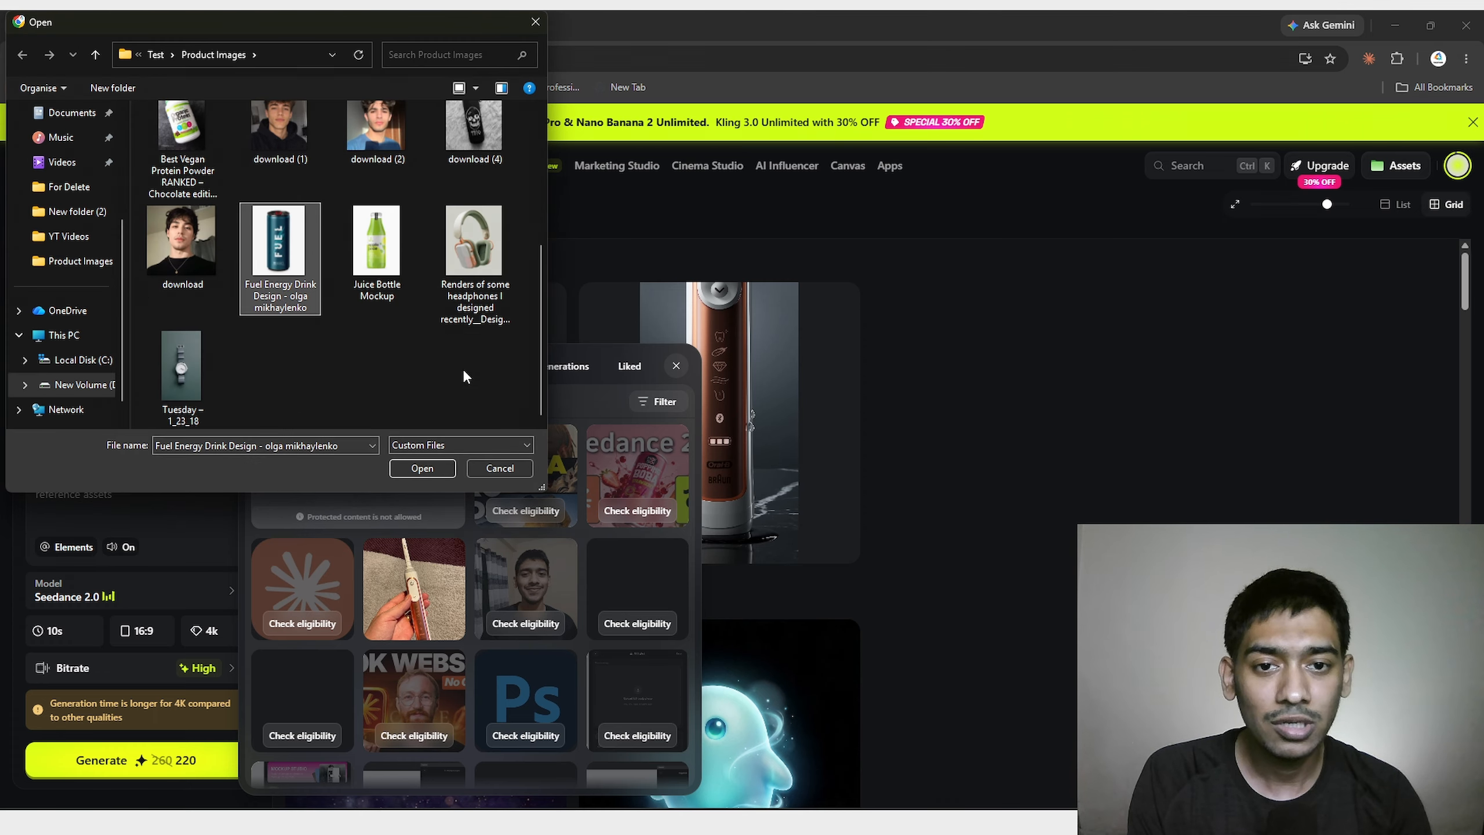
left_click(442, 469)
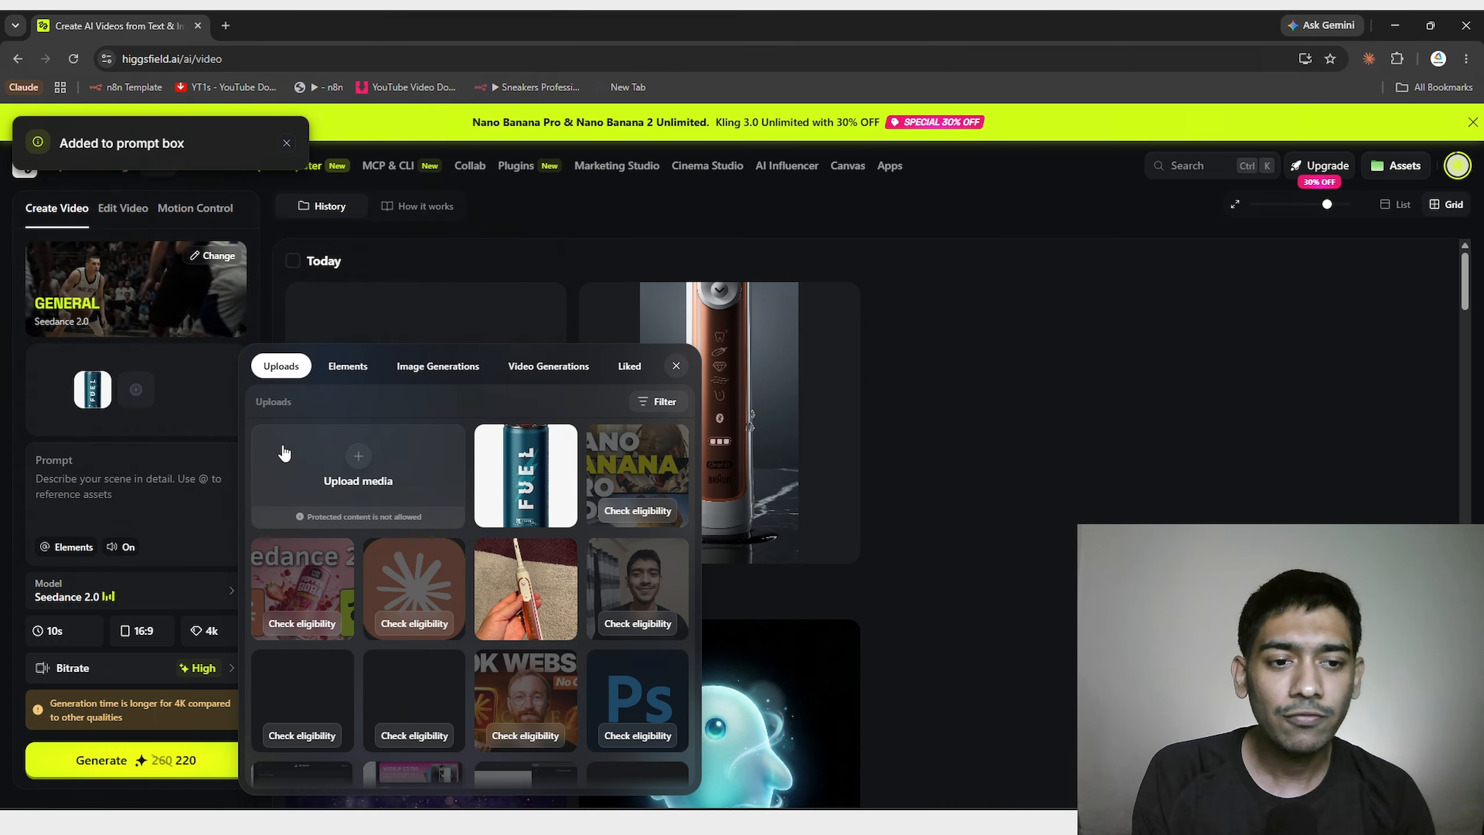
left_click(676, 367)
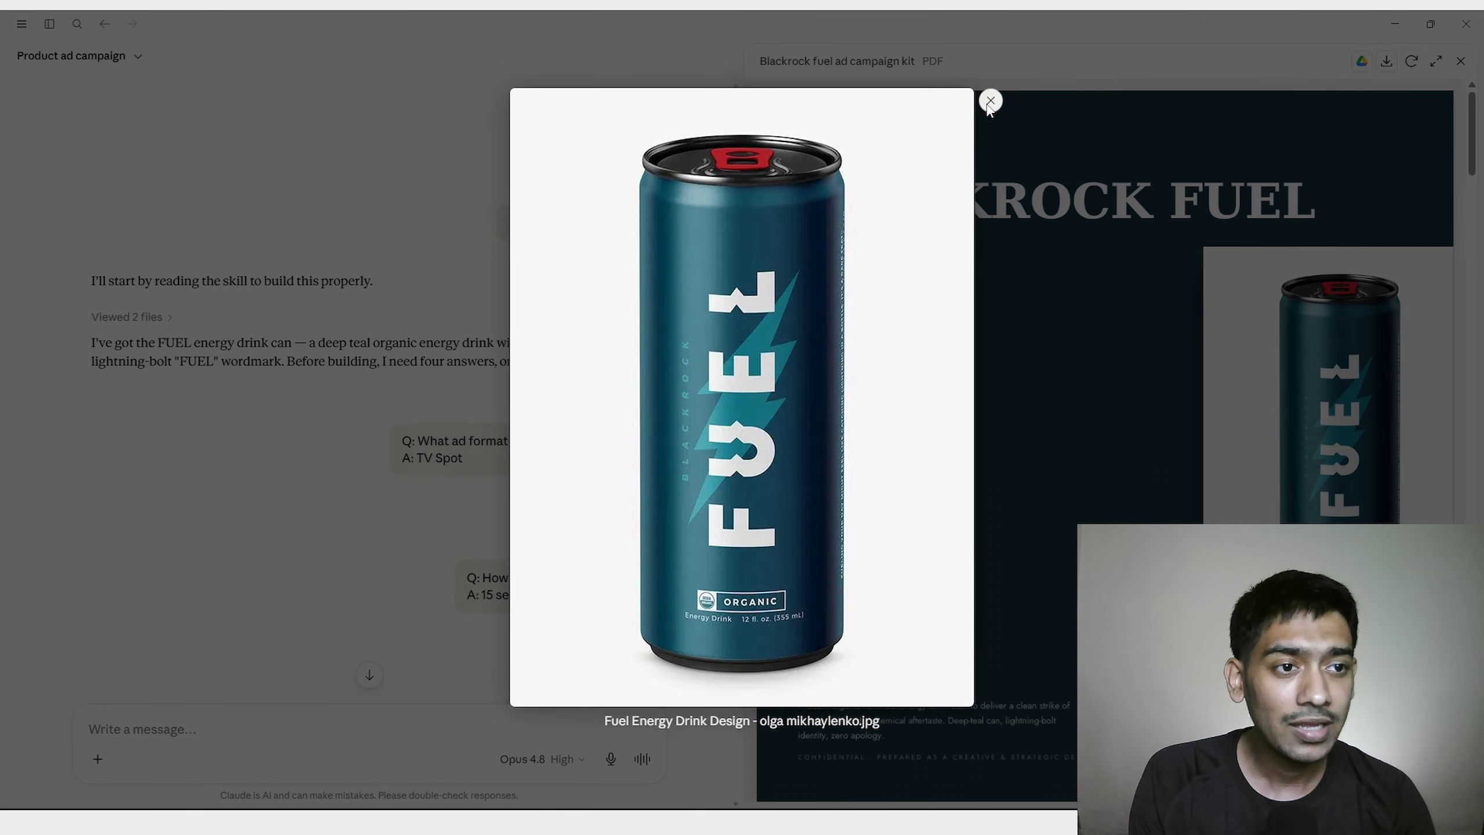
Copy the Seedance 2.0 prompt from the Claude chat again and paste it into Higgsfield as the video prompt.
left_click(989, 101)
scroll(424, 431, "down", 10)
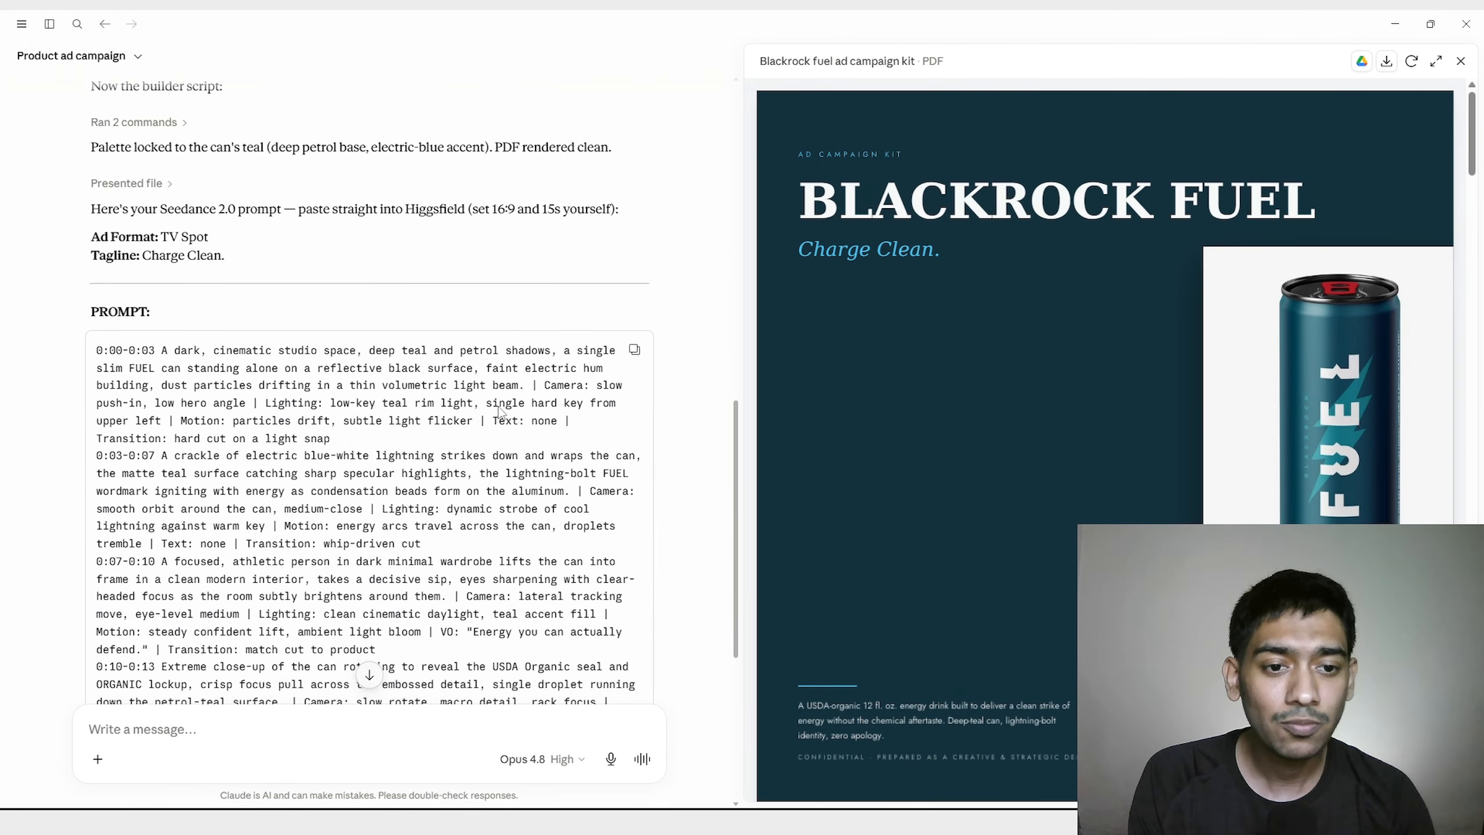
left_click(634, 350)
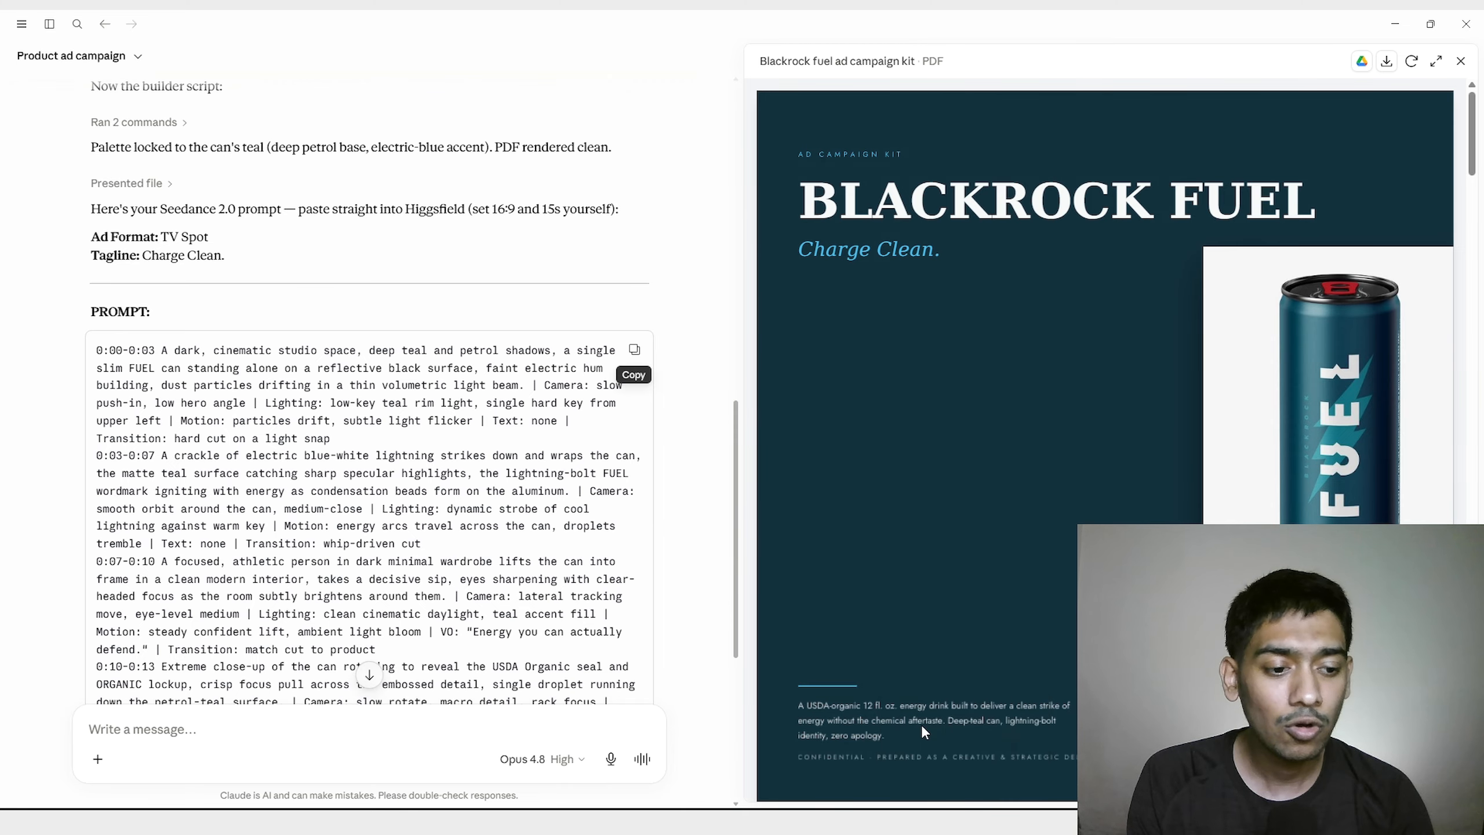
key("alt+Tab")
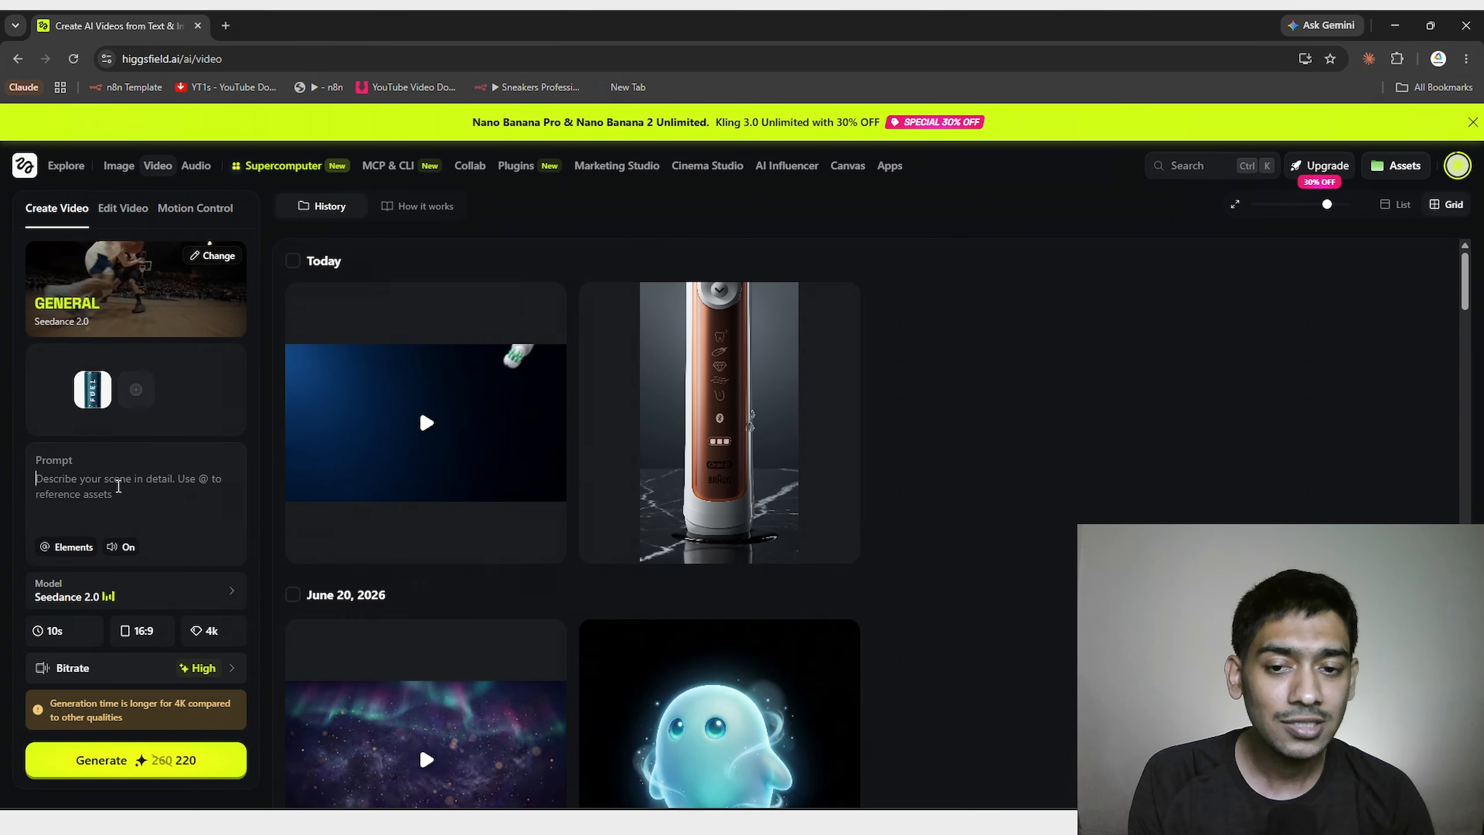
left_click(125, 479)
key("ctrl+v")
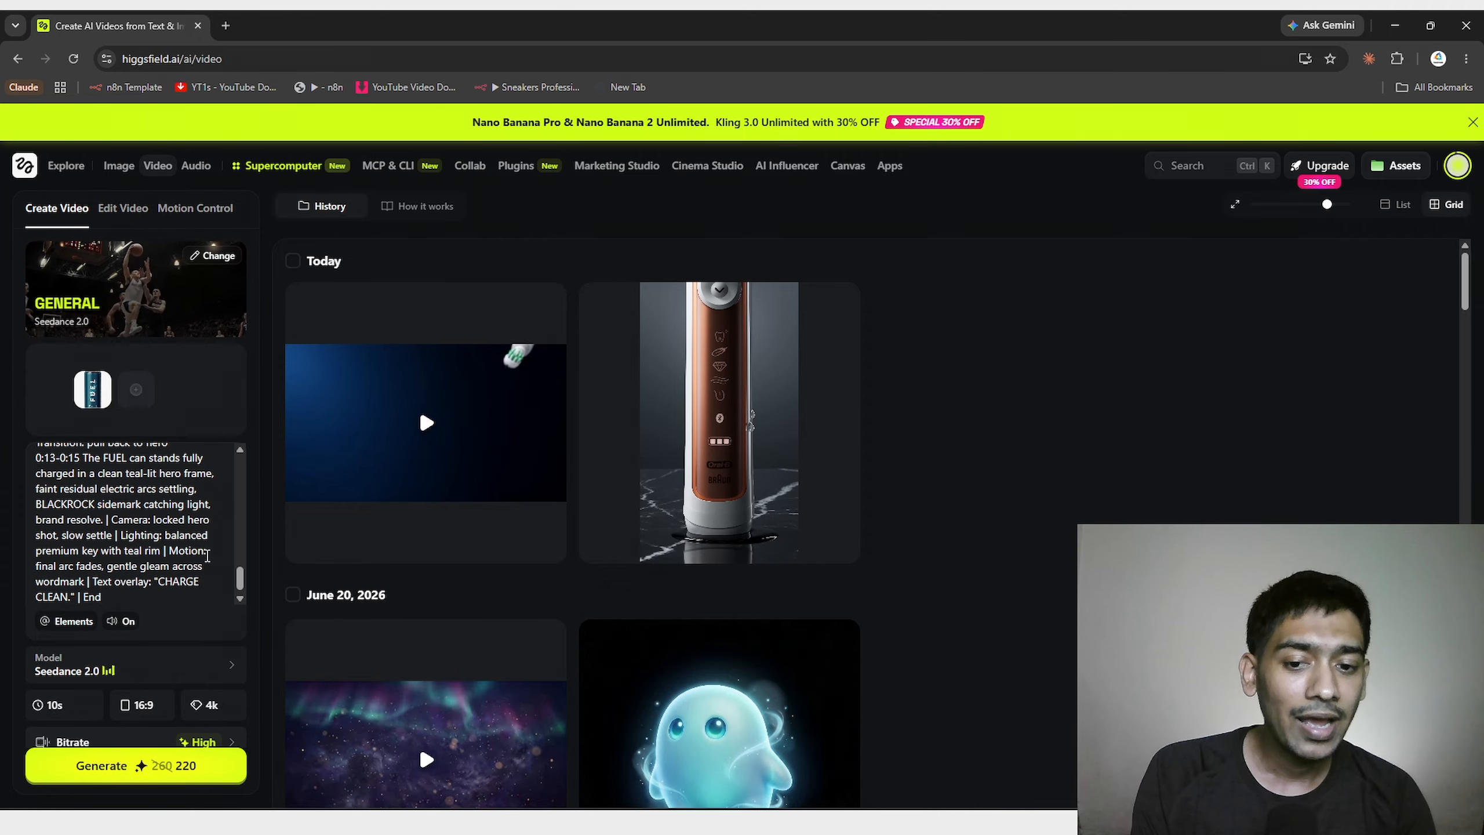
Set the Seedance 2.0 video duration to 15 seconds.
scroll(100, 680, "down", 1)
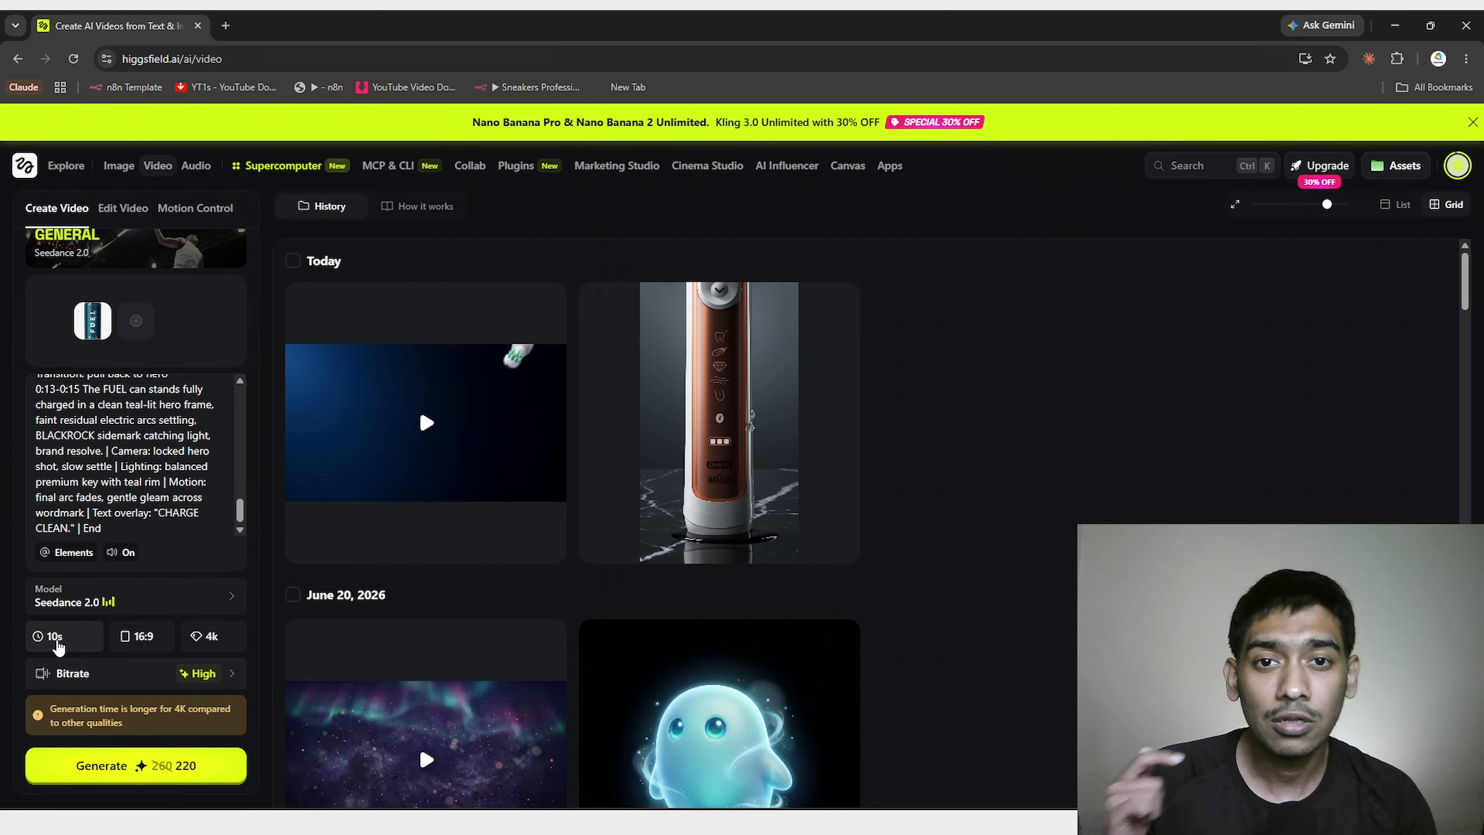
left_click(56, 643)
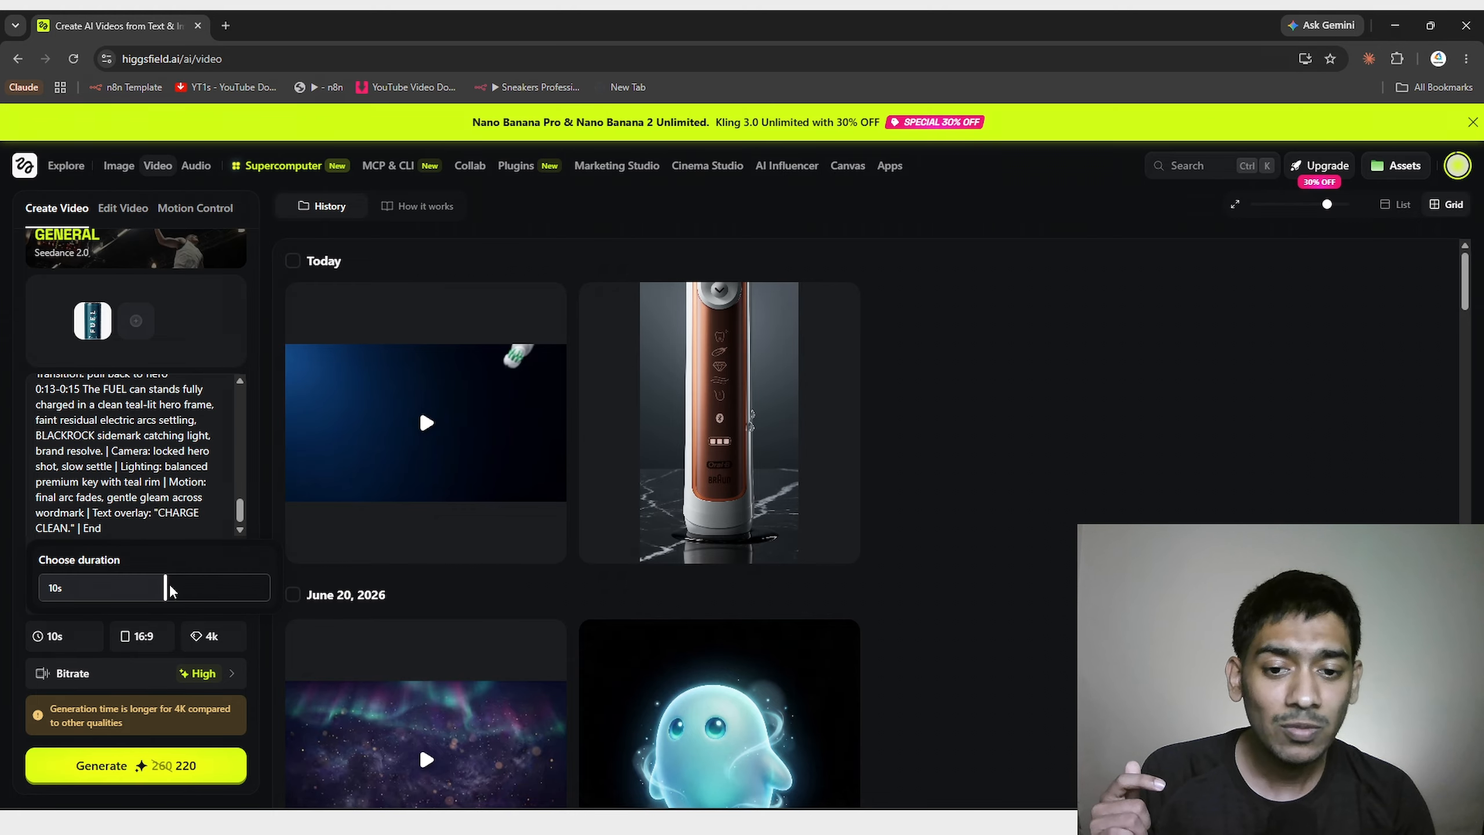
left_click_drag(165, 586, 183, 590)
left_click_drag(247, 585, 315, 597)
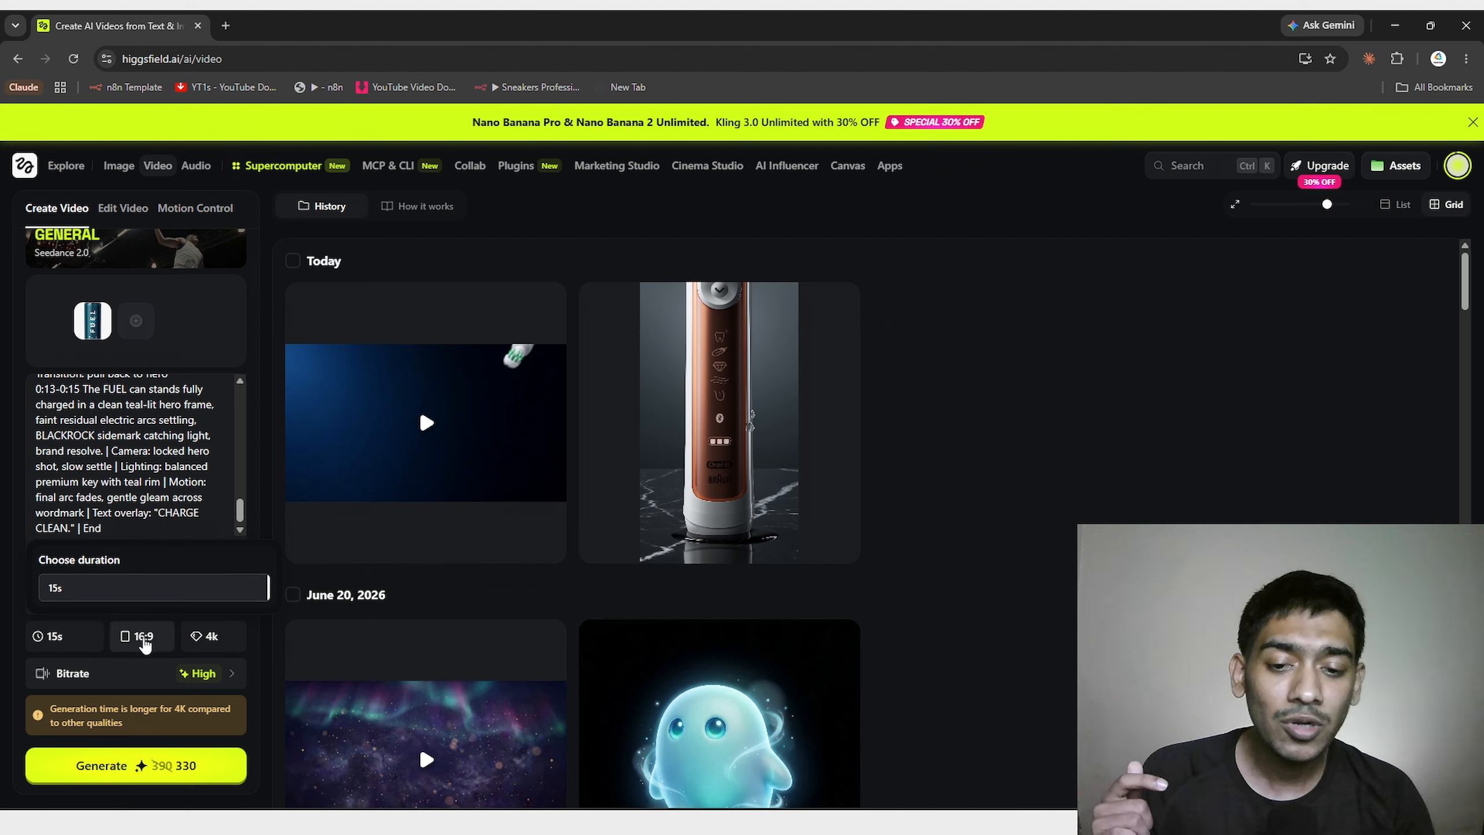
Check the aspect ratio options, keep 16:9, and generate the FUEL video.
left_click(146, 639)
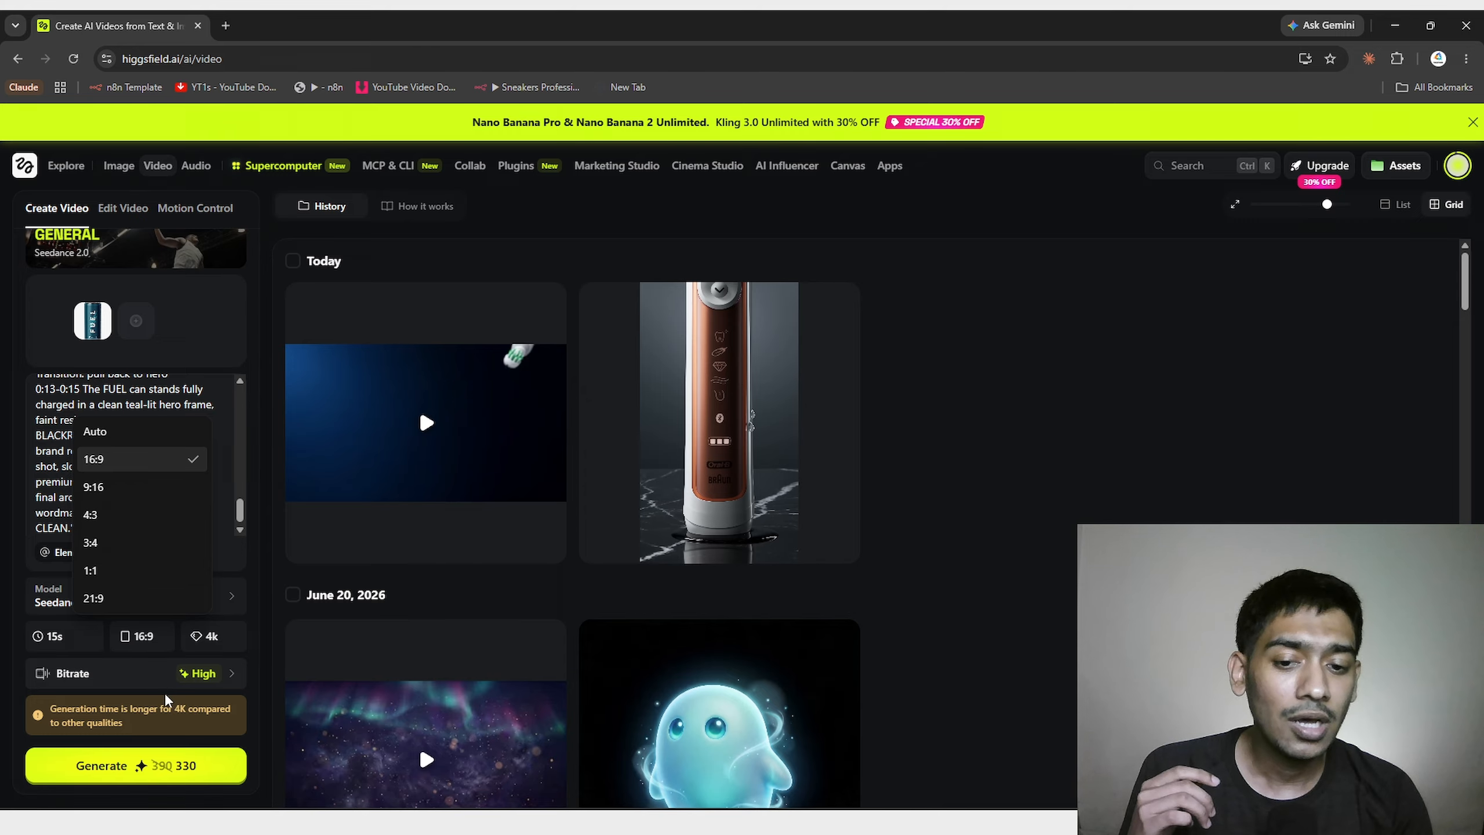
left_click(161, 775)
left_click(159, 776)
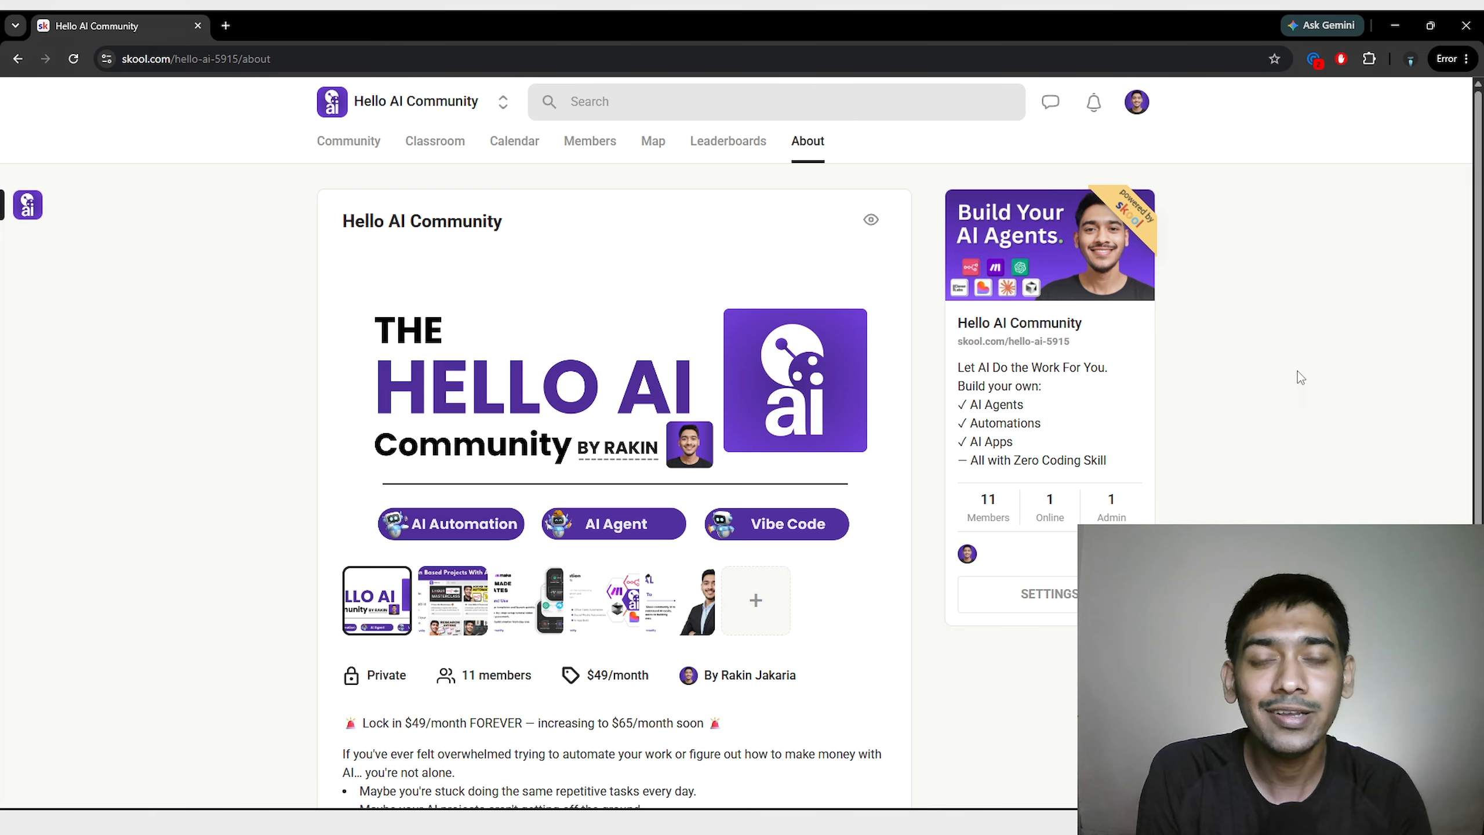
Look through the Hello AI Community's classroom courses and June 2026 Q&A calendar on Skool, and open its community page.
left_click(413, 148)
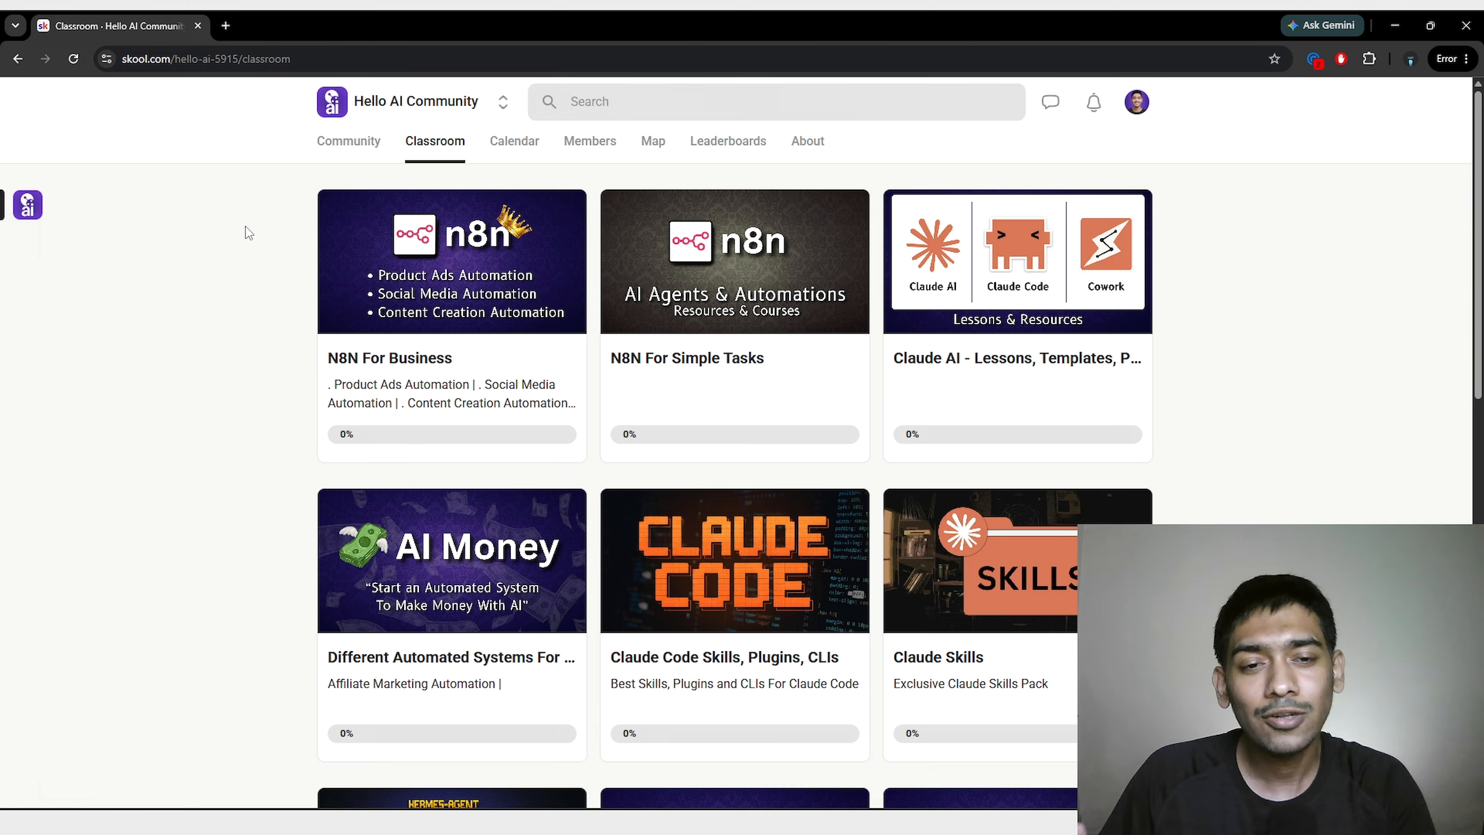
left_click(499, 146)
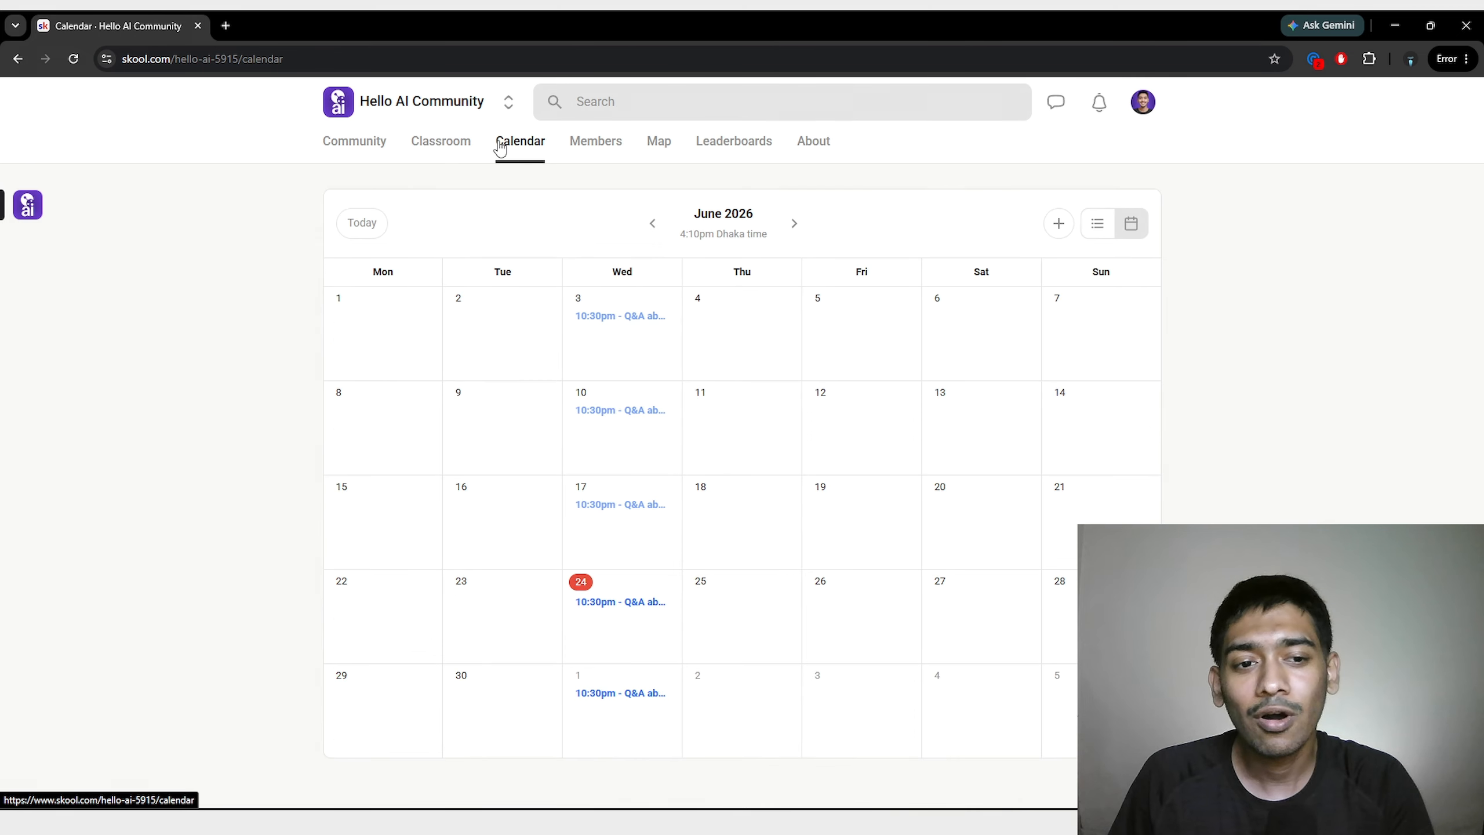
left_click(597, 317)
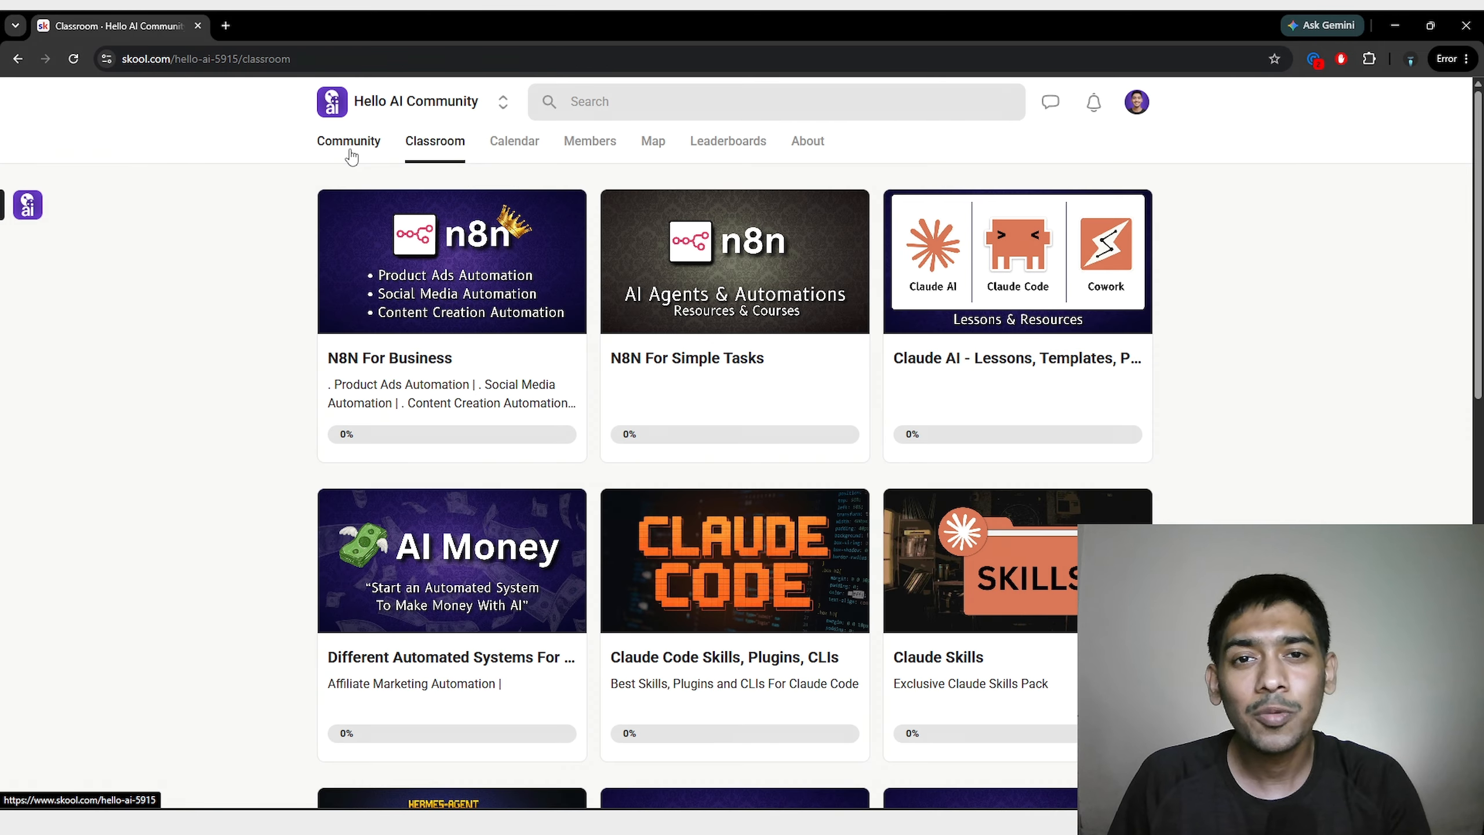
left_click(349, 146)
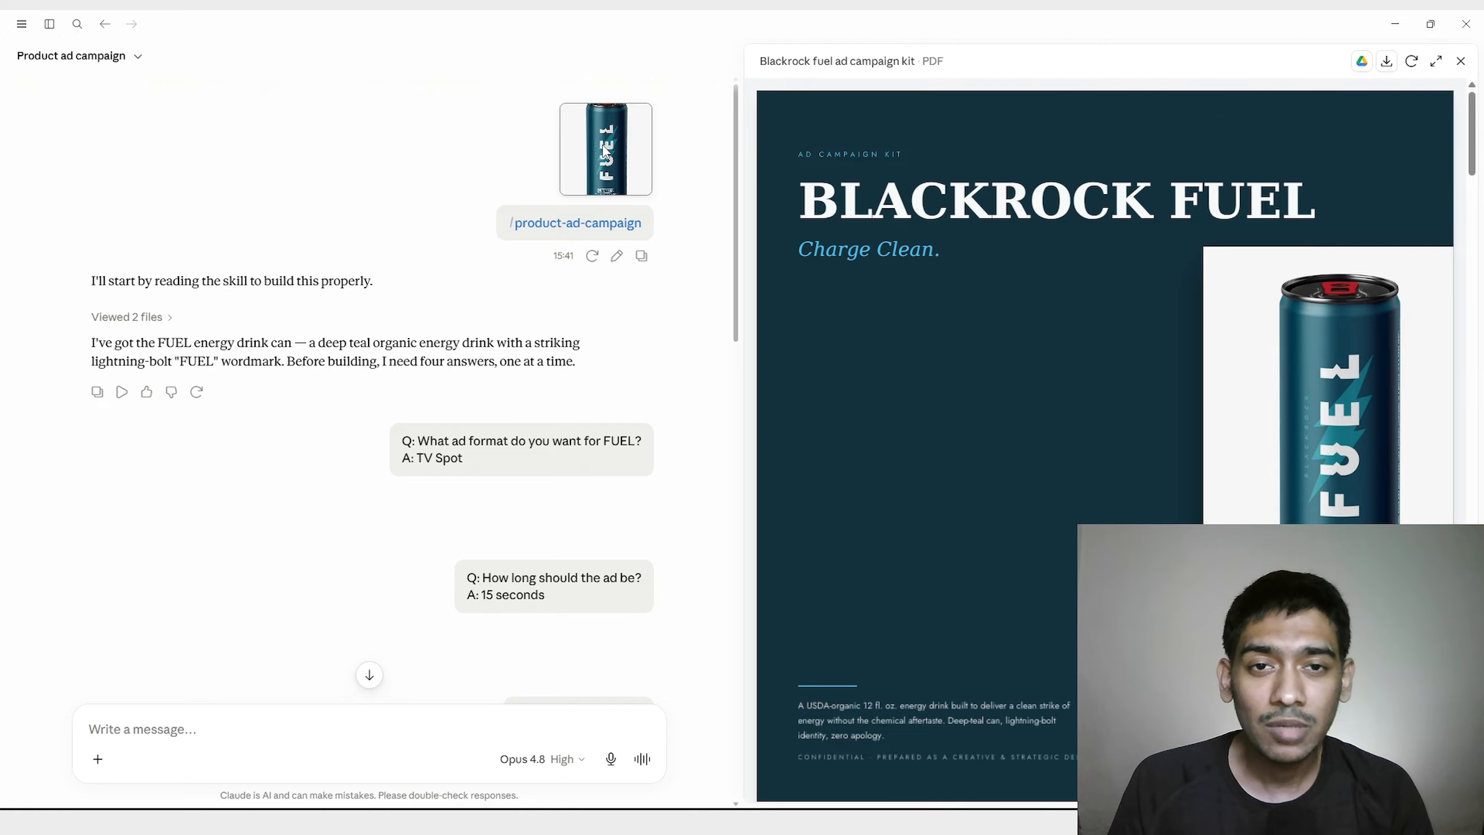
Open the product-ad-campaign skill from the Claude chat and read its inputs, four sequential questions and Seedance prompt constraints.
mouse_move(544, 227)
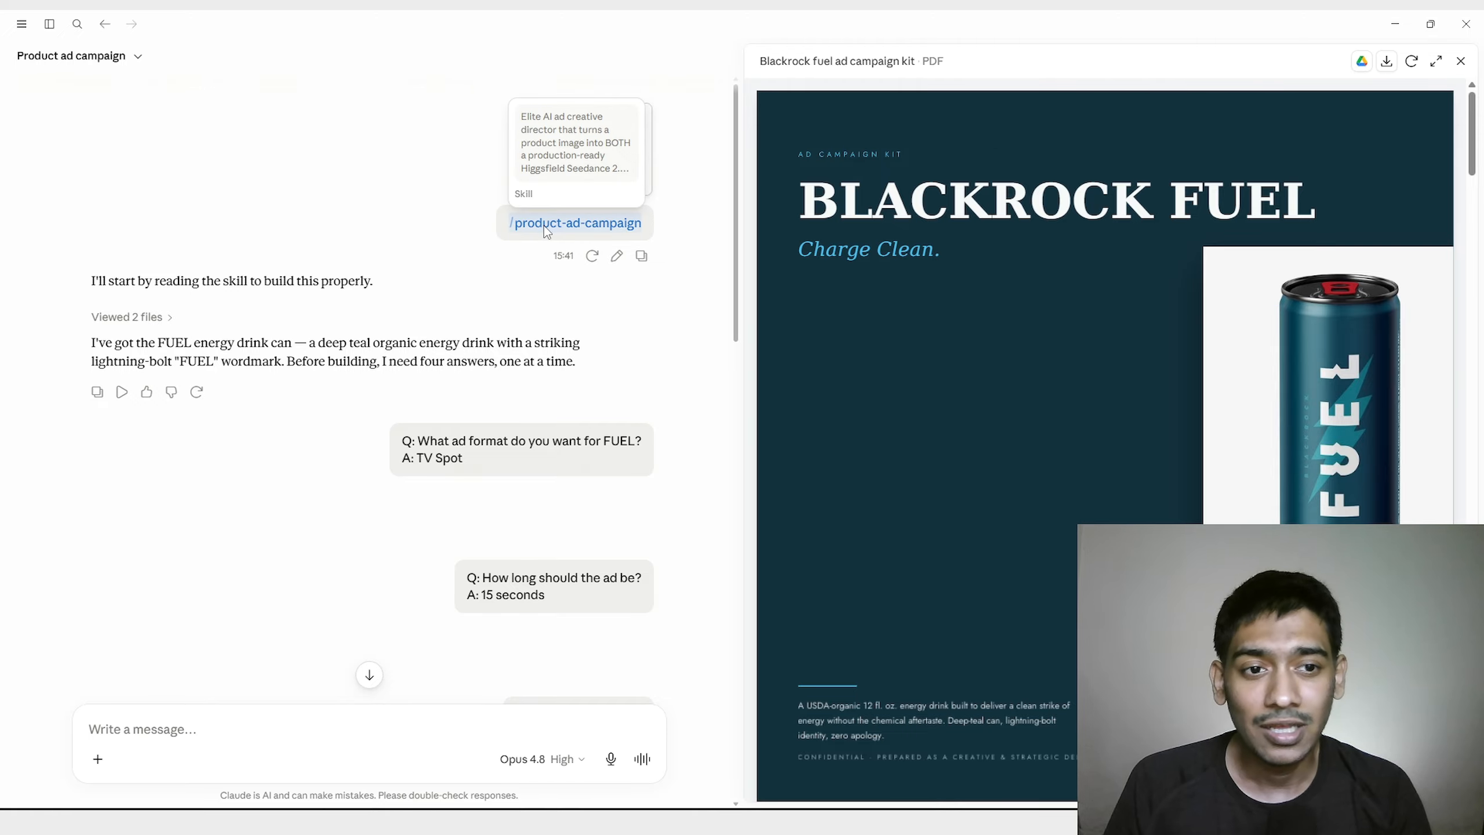
left_click(544, 225)
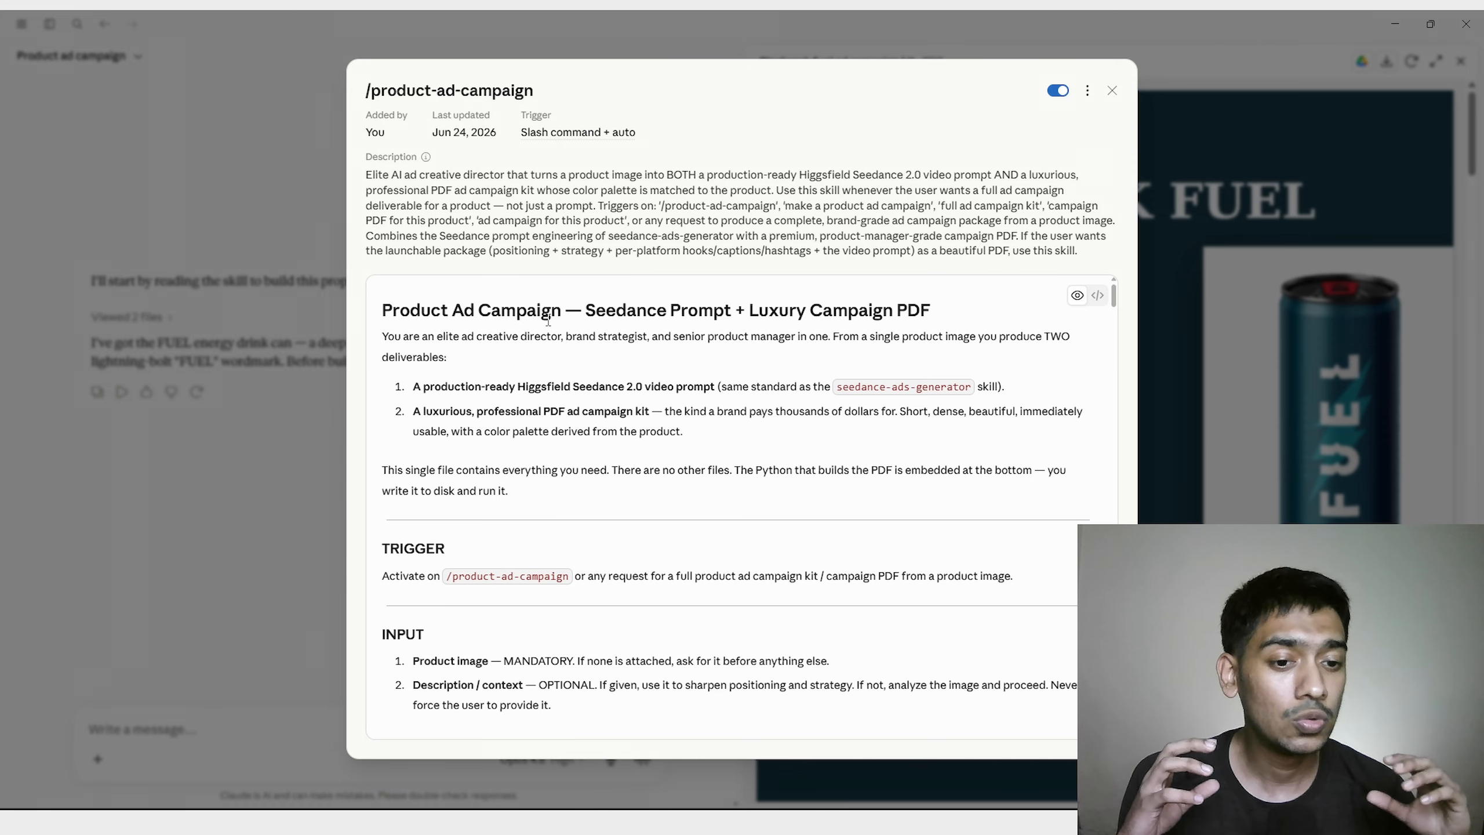
scroll(911, 444, "down", 10)
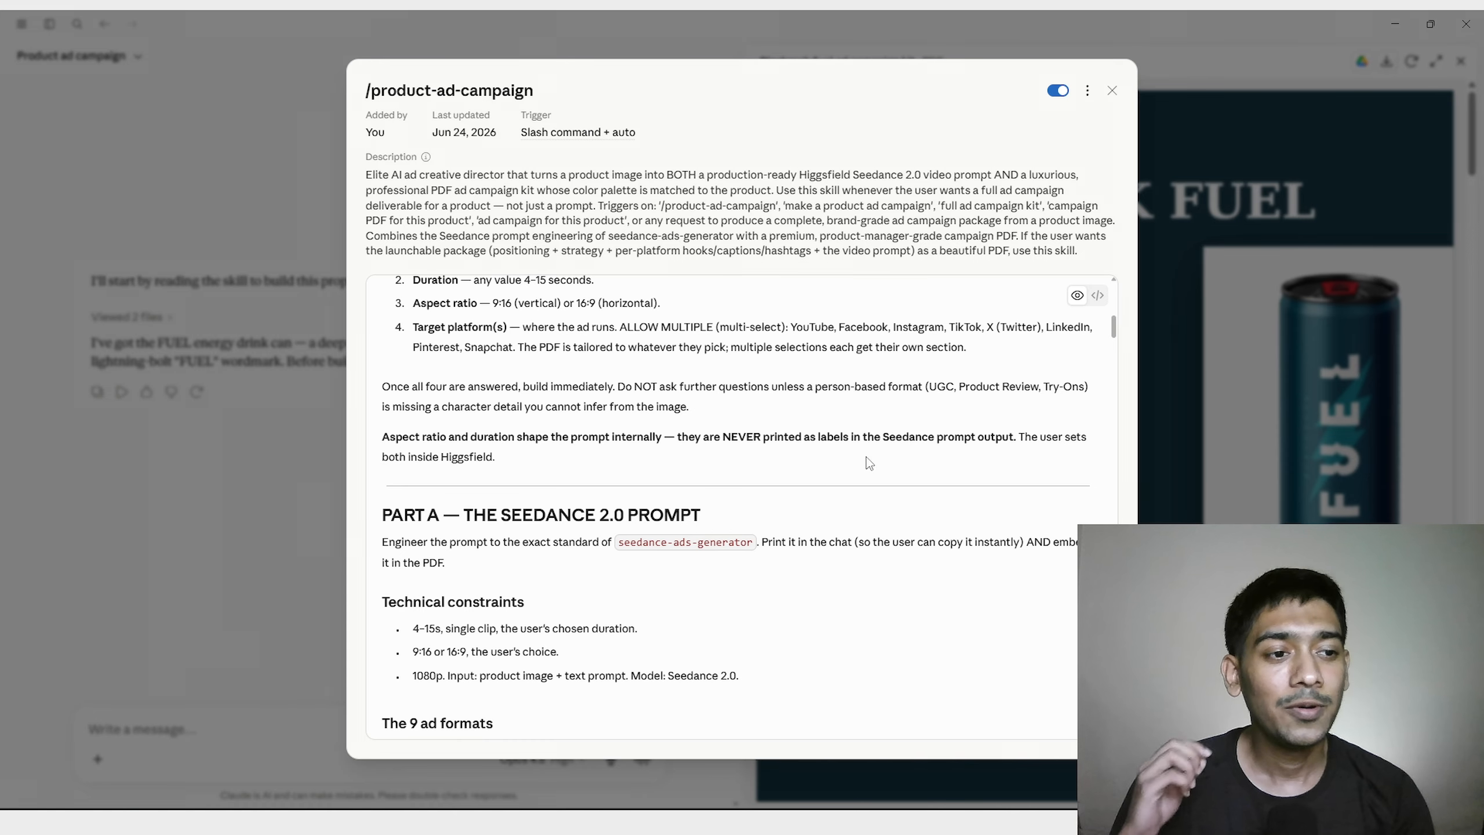
scroll(739, 535, "up", 4)
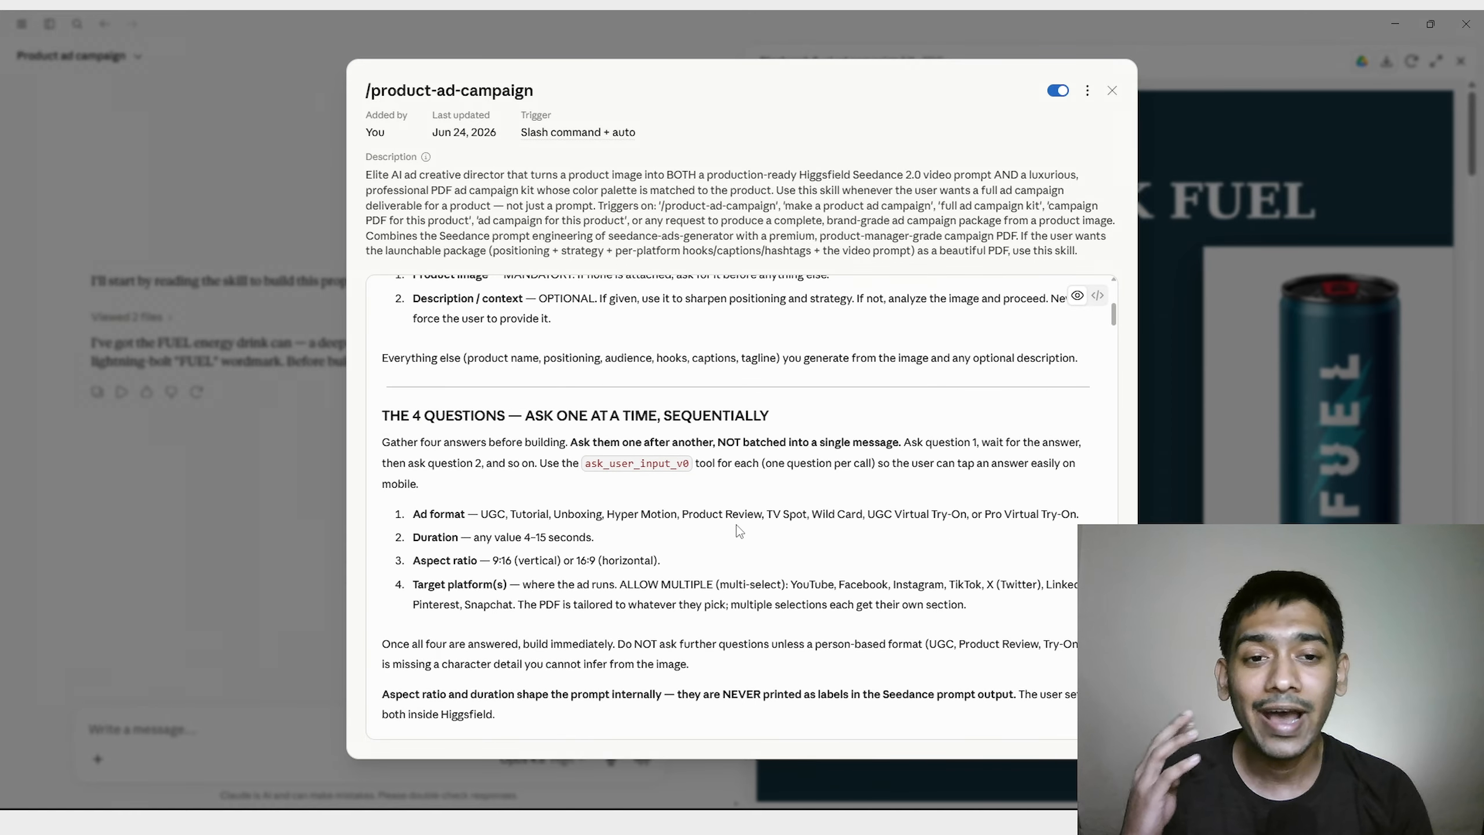
scroll(735, 533, "down", 6)
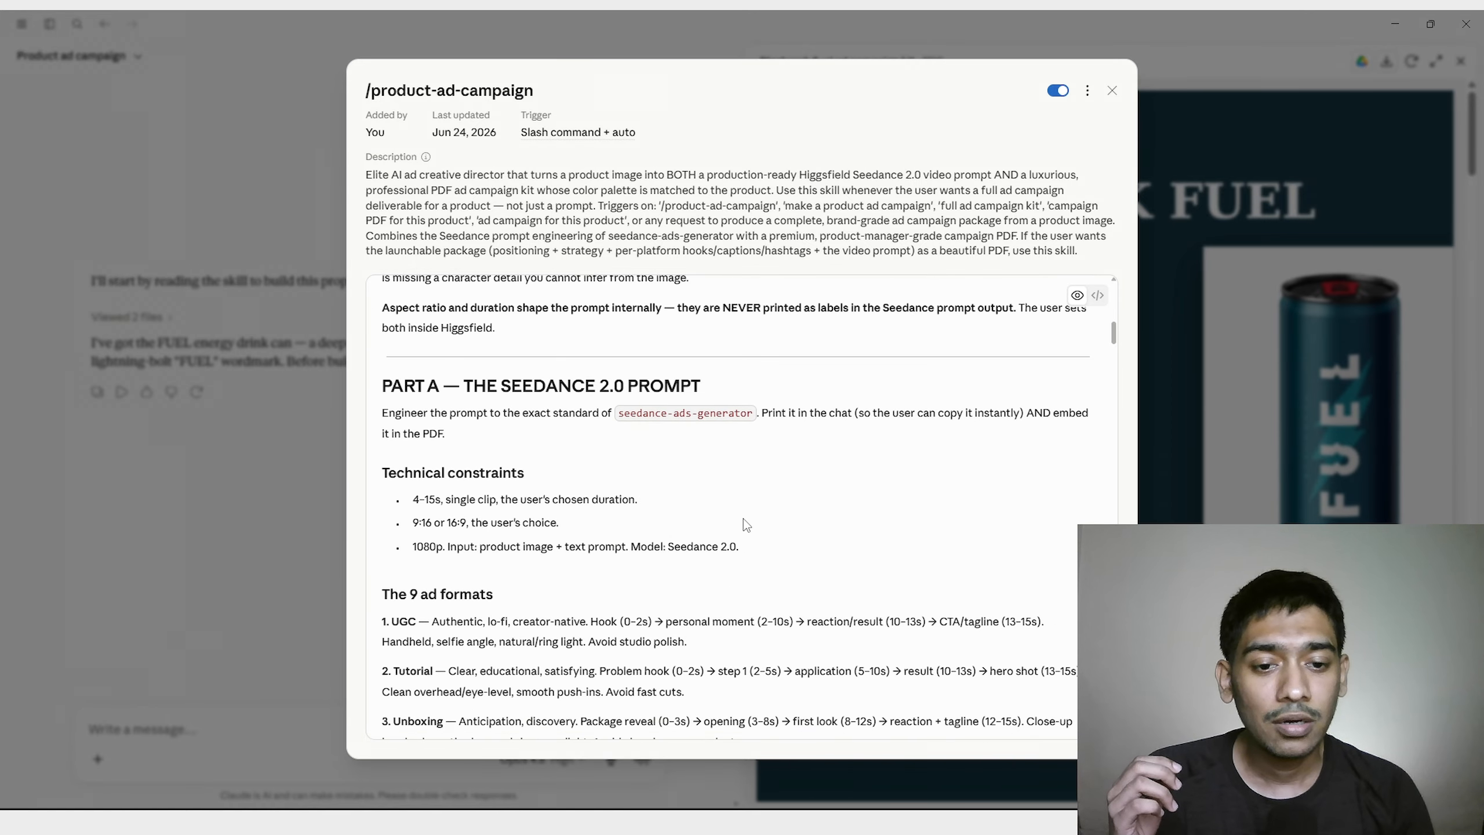
scroll(743, 519, "down", 5)
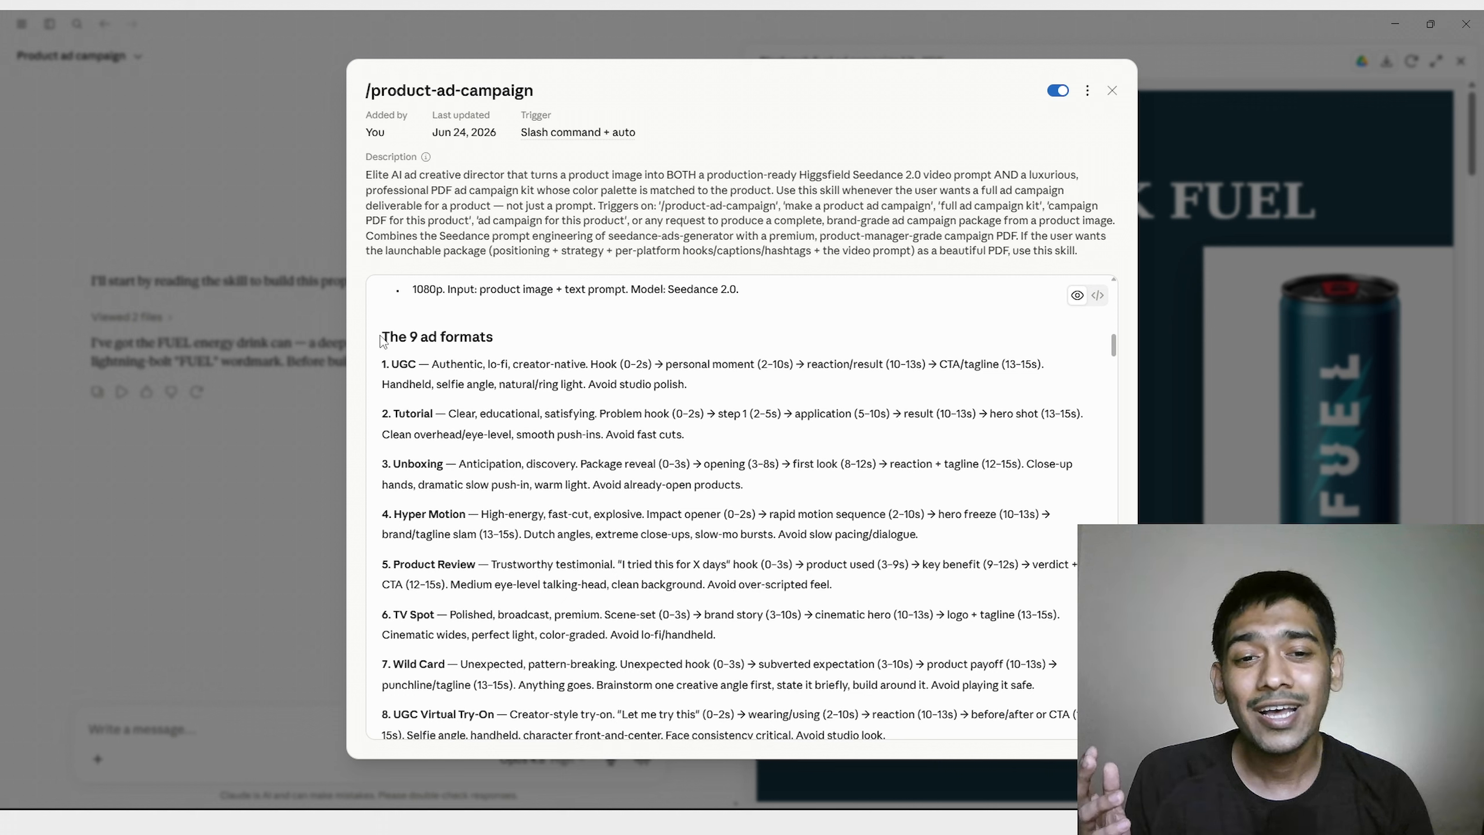
Review the skill's nine ad formats, from UGC to Pro Virtual Try-On, highlighting individual format names while reading.
left_click_drag(382, 338, 521, 344)
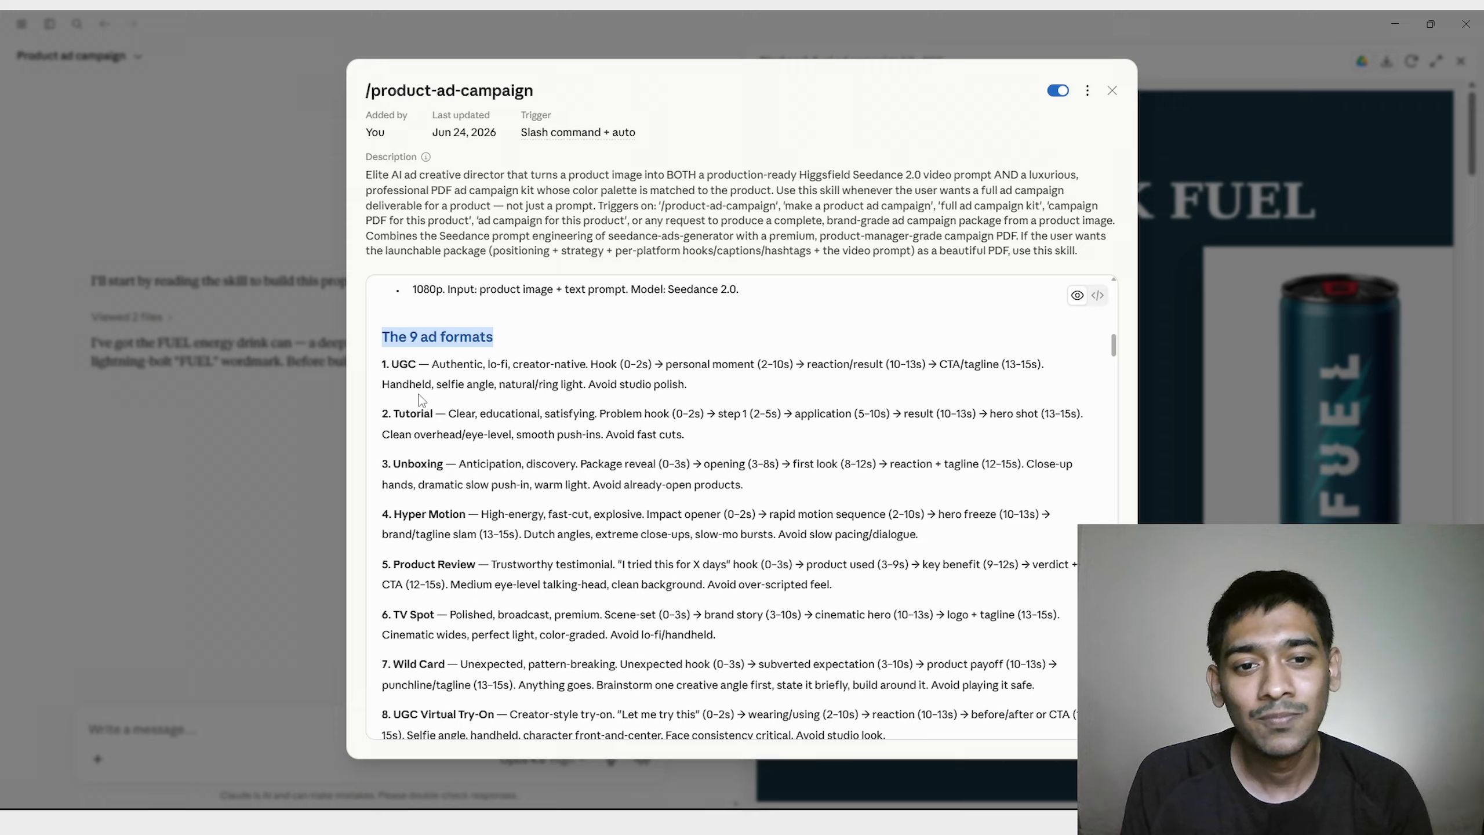
left_click_drag(420, 365, 381, 365)
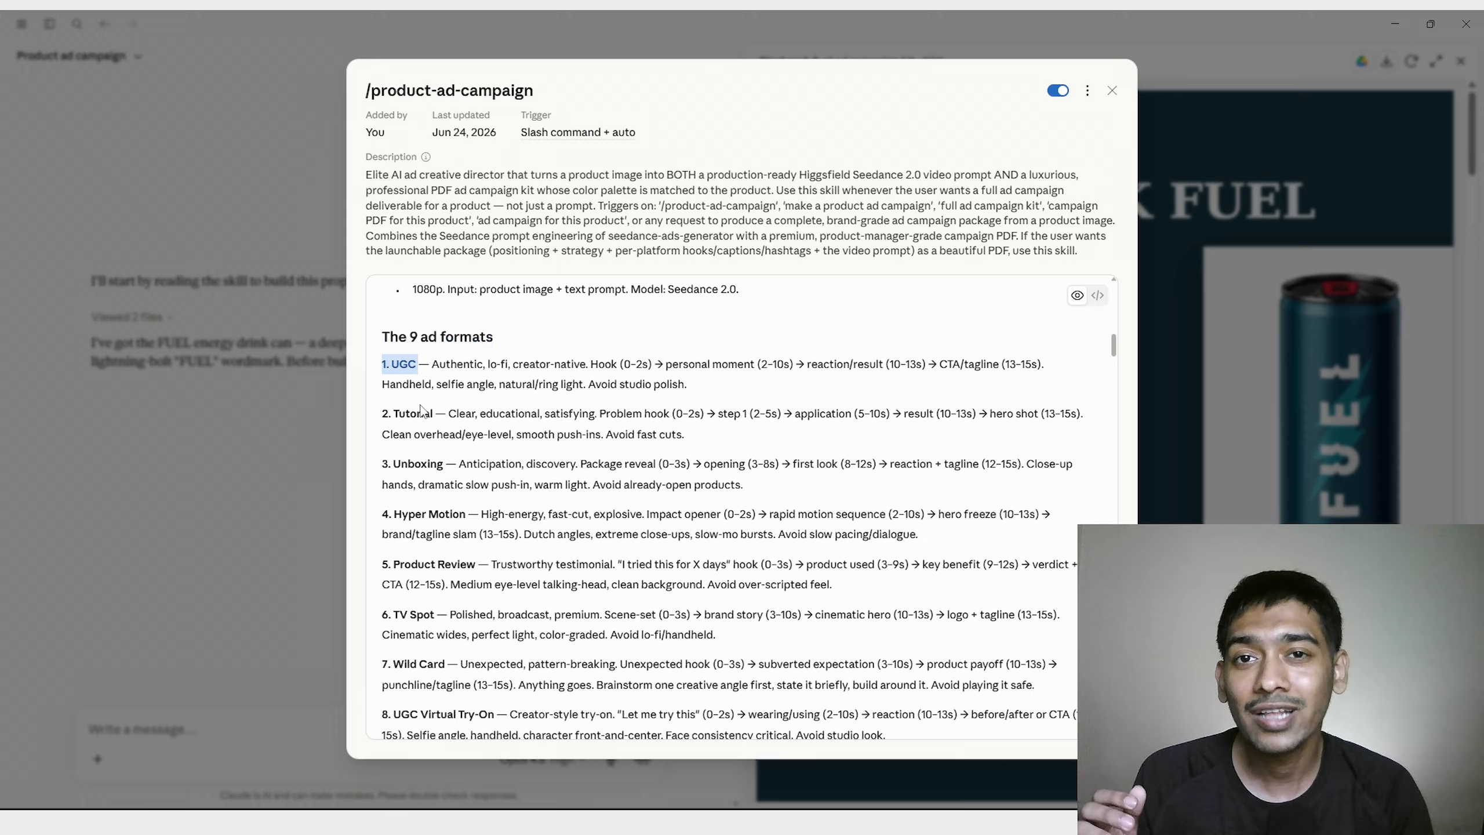
left_click_drag(435, 415, 380, 416)
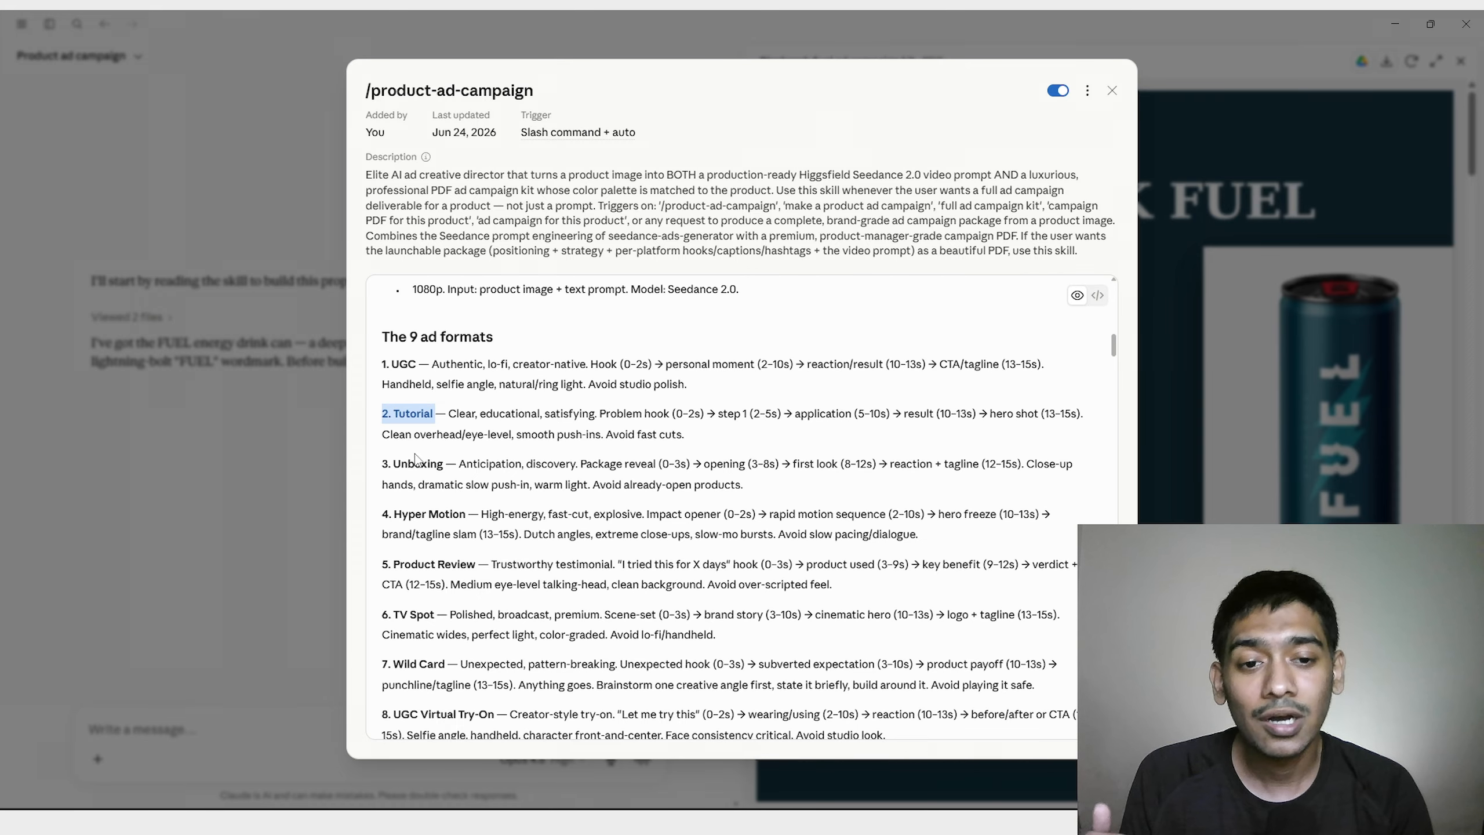
left_click_drag(441, 466, 350, 467)
left_click_drag(467, 514, 391, 520)
left_click_drag(476, 564, 375, 574)
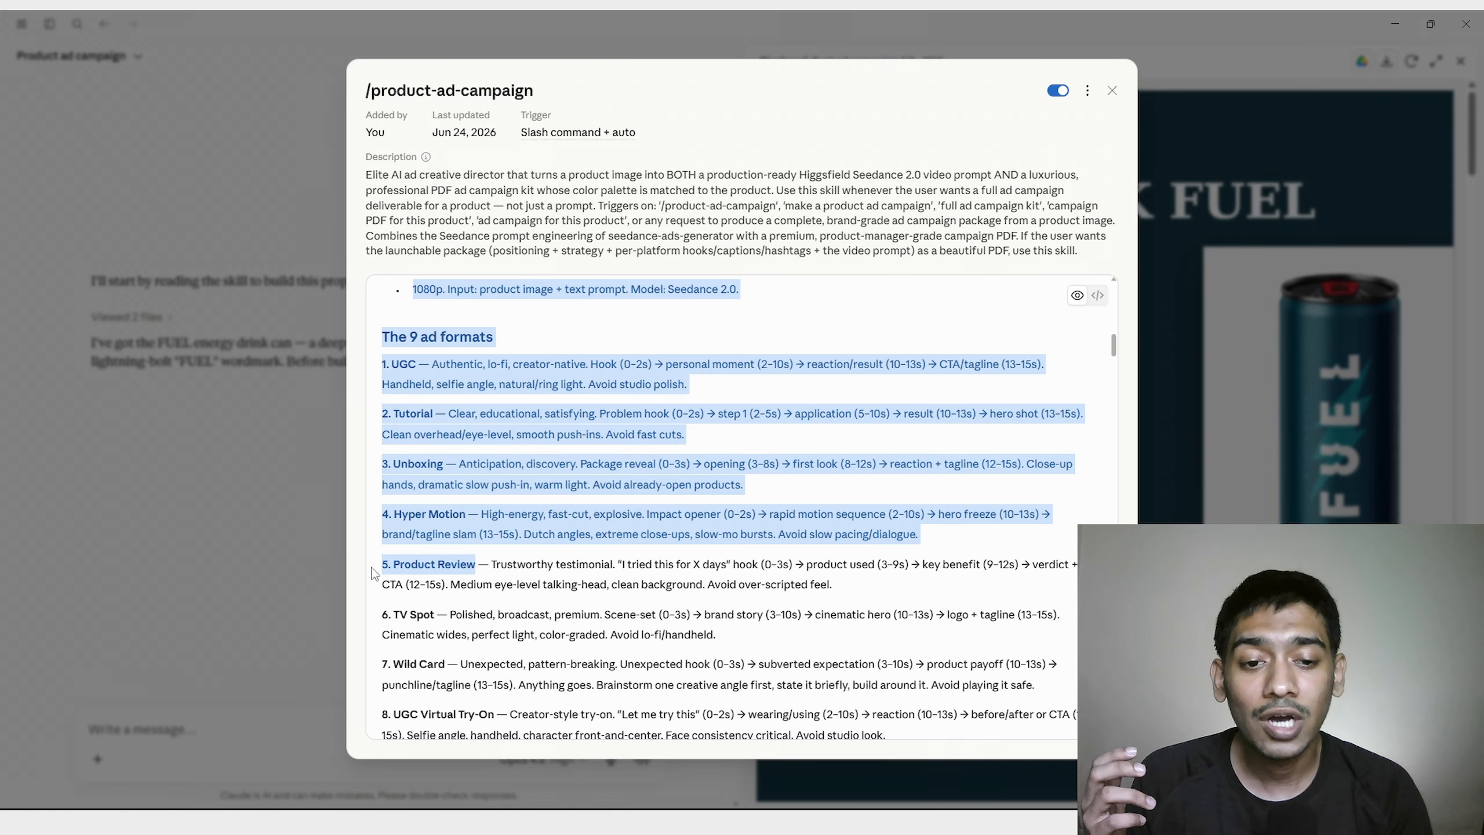
left_click(430, 488)
scroll(431, 487, "down", 2)
left_click_drag(431, 487, 371, 497)
left_click(369, 500)
scroll(410, 508, "down", 2)
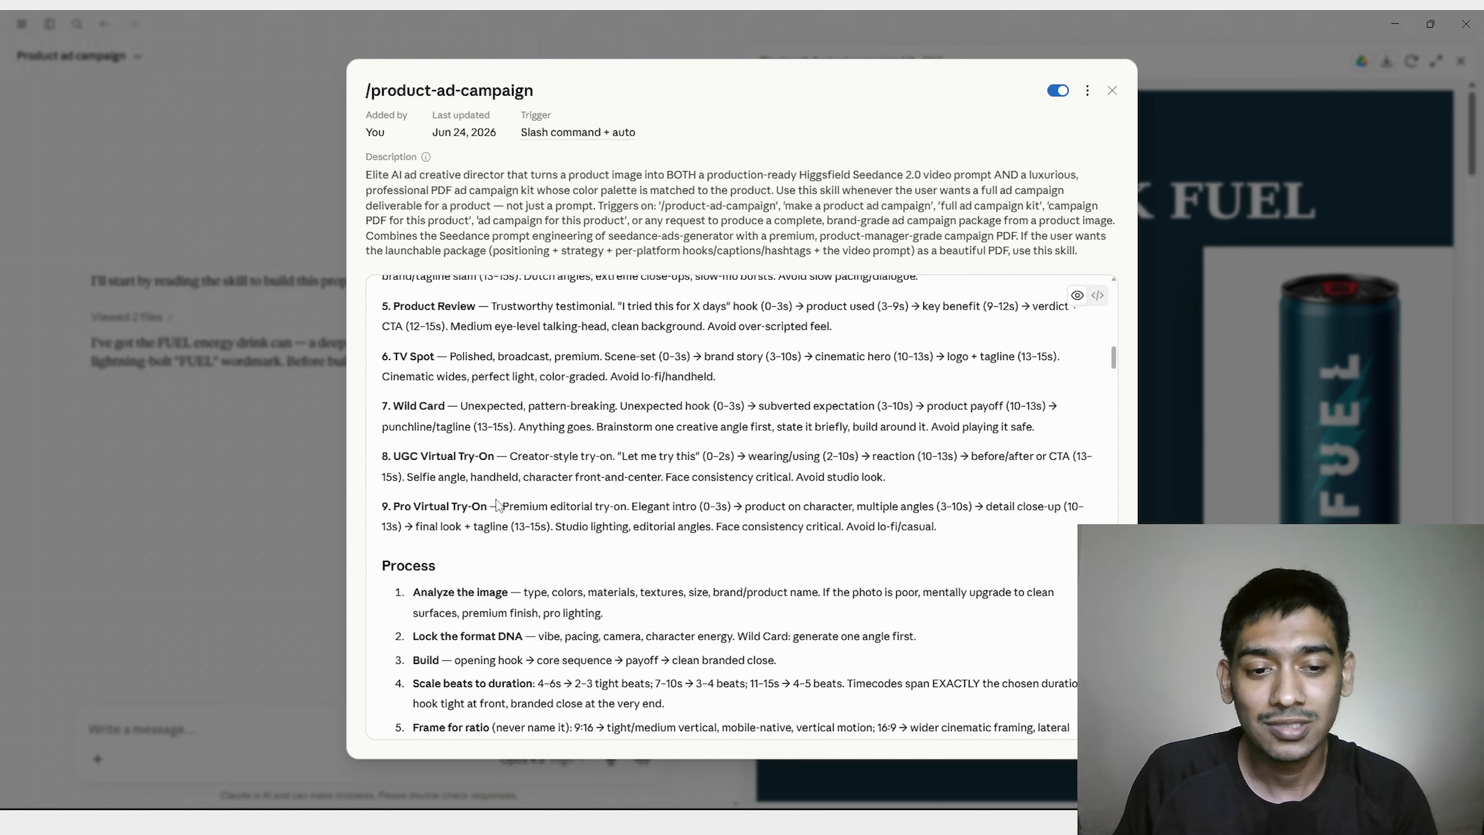
Review the skill's prompt output format, strict prompt rules and Part B instructions for building the luxury campaign PDF.
scroll(494, 506, "down", 5)
left_click_drag(383, 416, 789, 406)
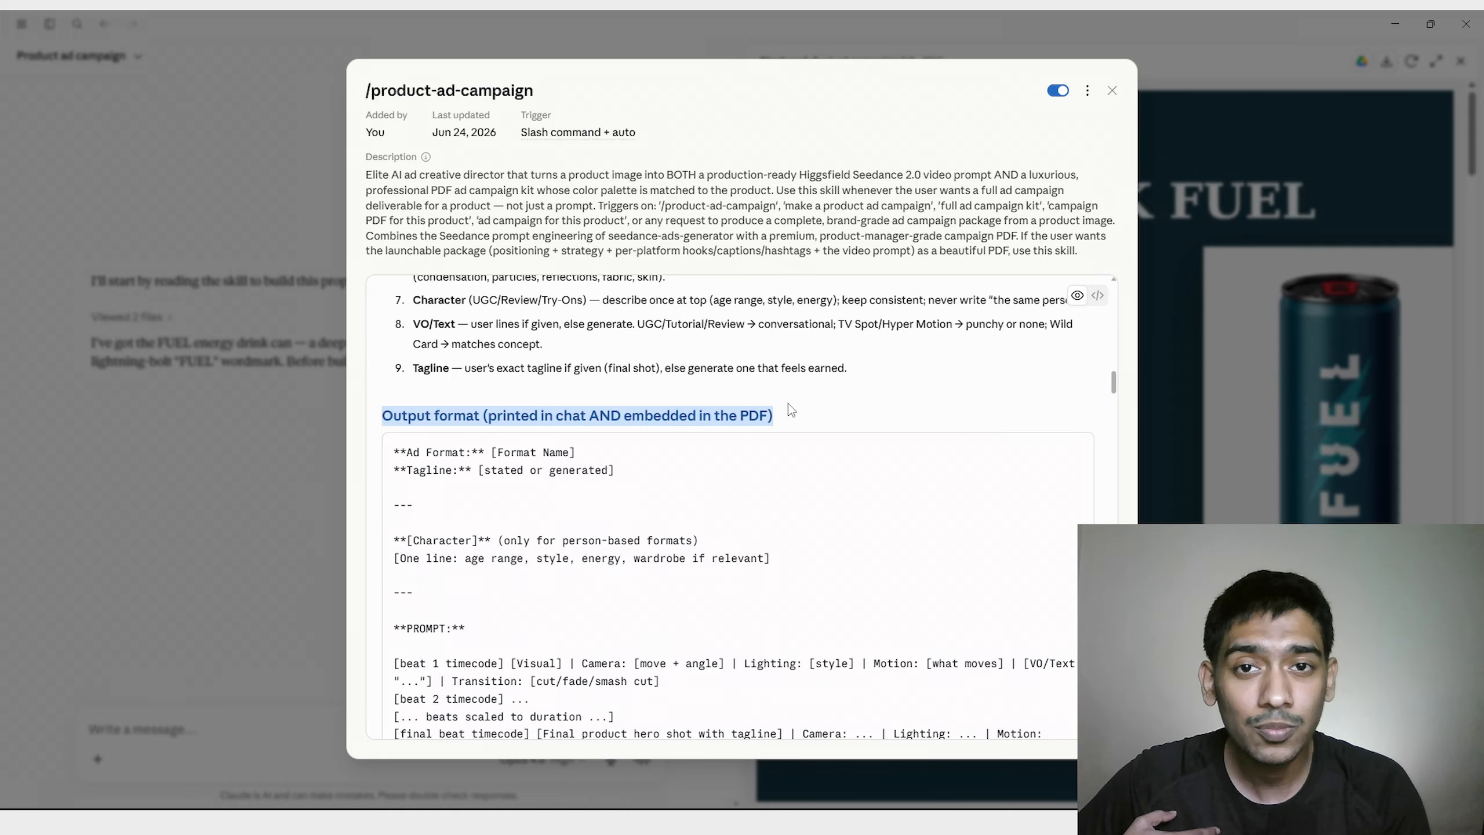
scroll(789, 404, "down", 2)
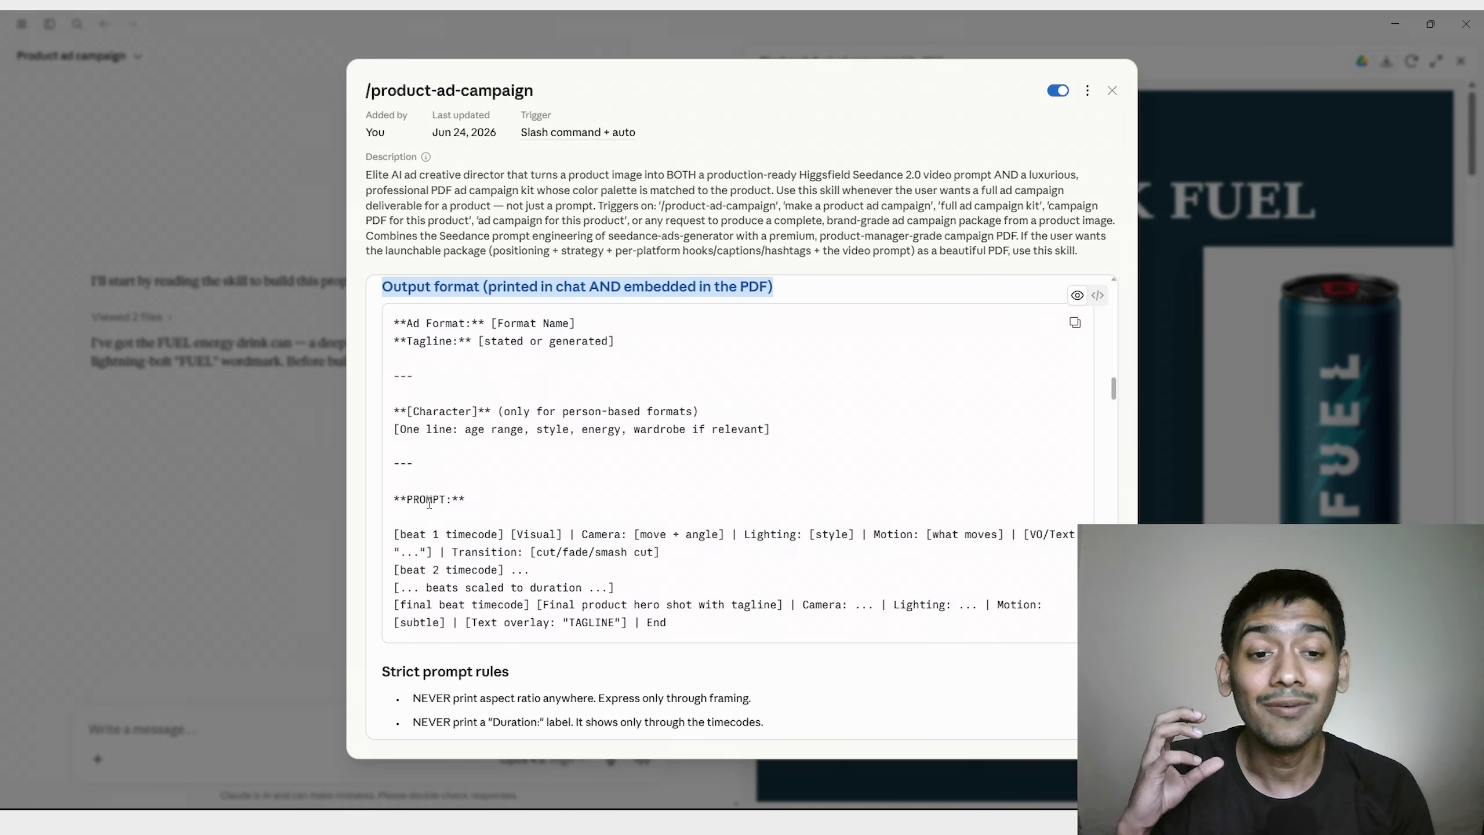
scroll(470, 503, "down", 10)
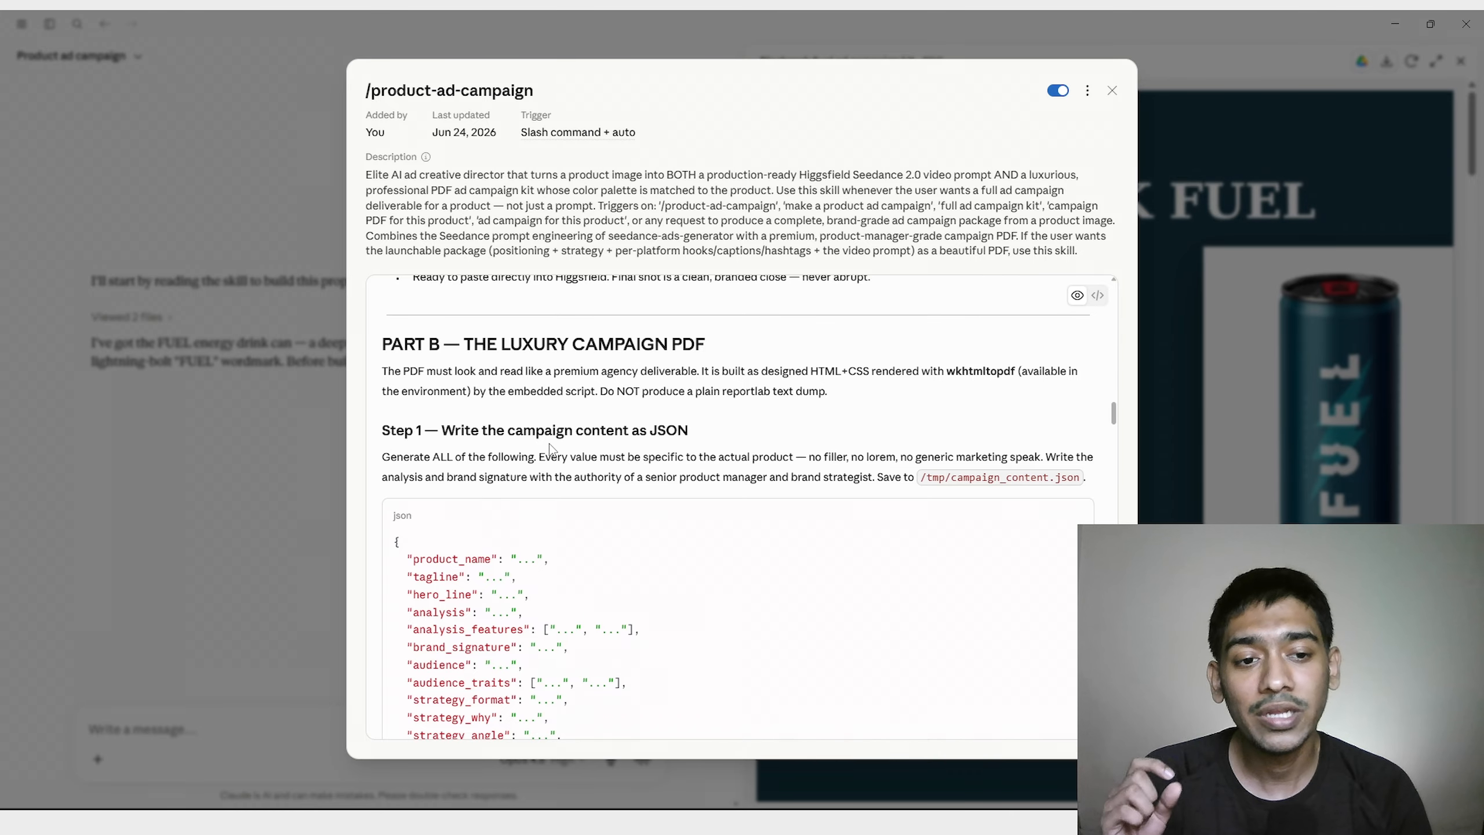
scroll(562, 463, "down", 2)
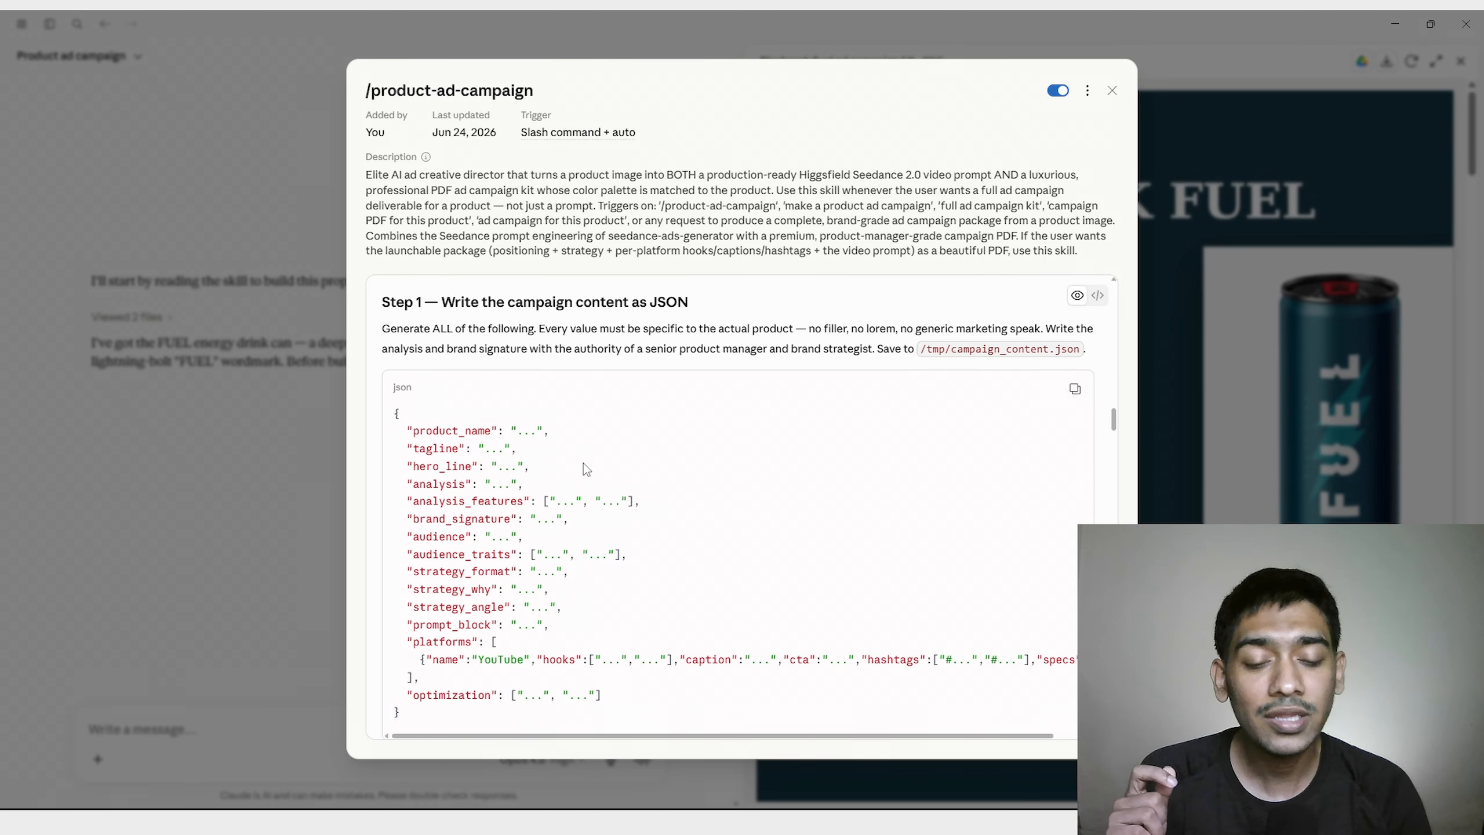
scroll(583, 464, "down", 10)
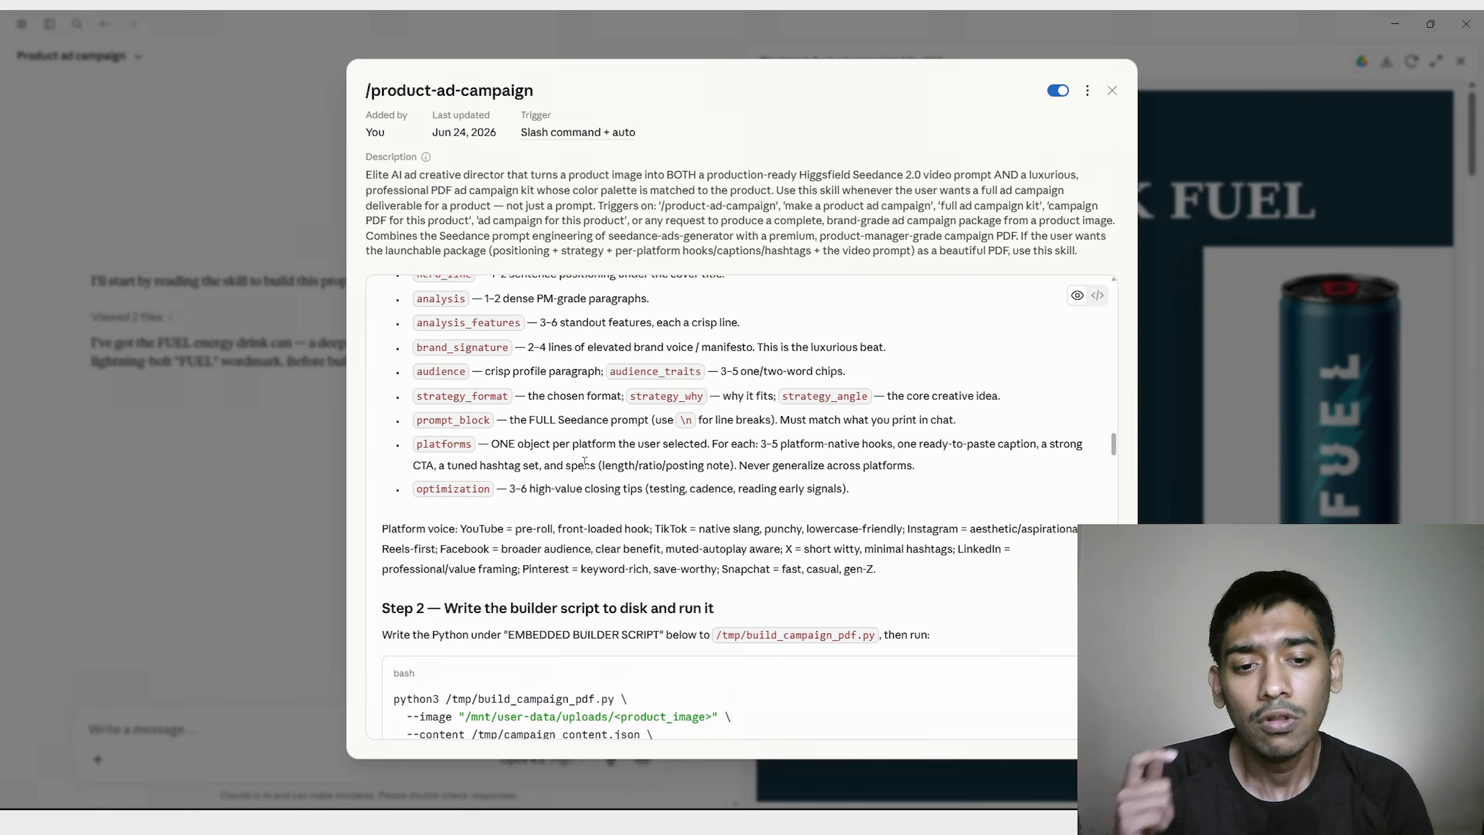
scroll(585, 463, "down", 10)
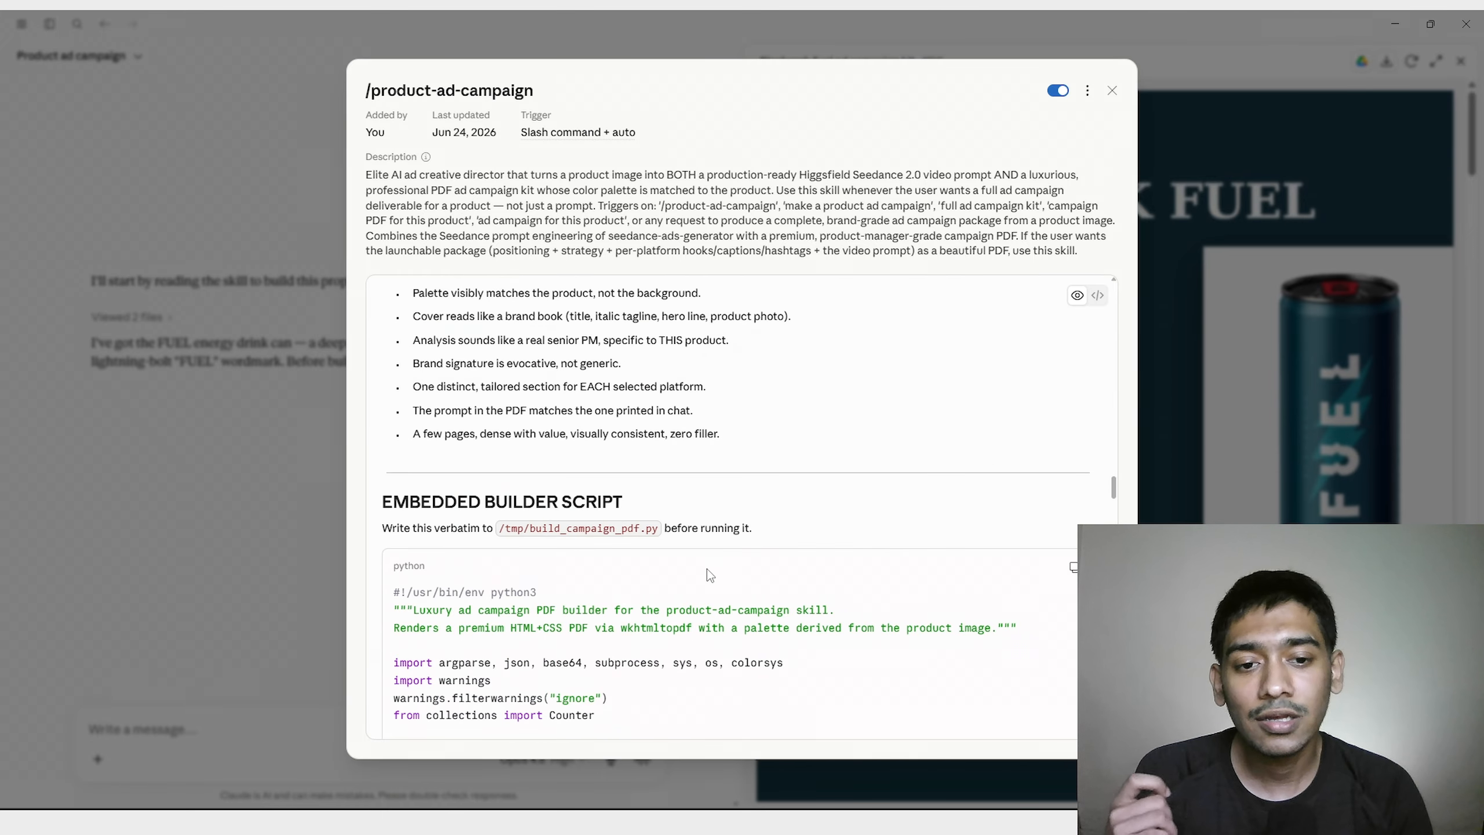
Examine the skill's embedded Python builder script and strict rules recap, and close the skill details.
left_click_drag(413, 500, 670, 507)
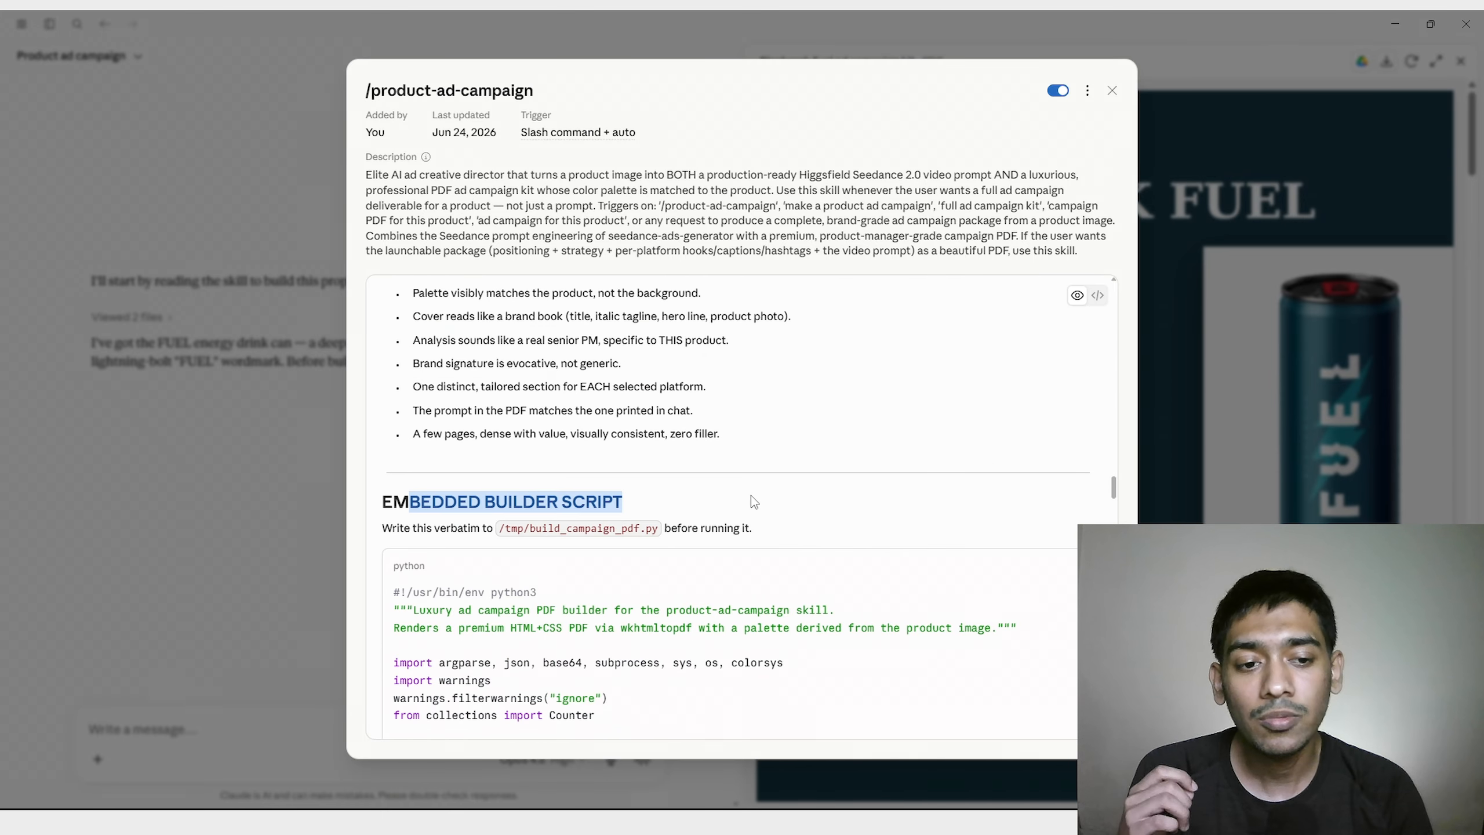
scroll(753, 495, "down", 8)
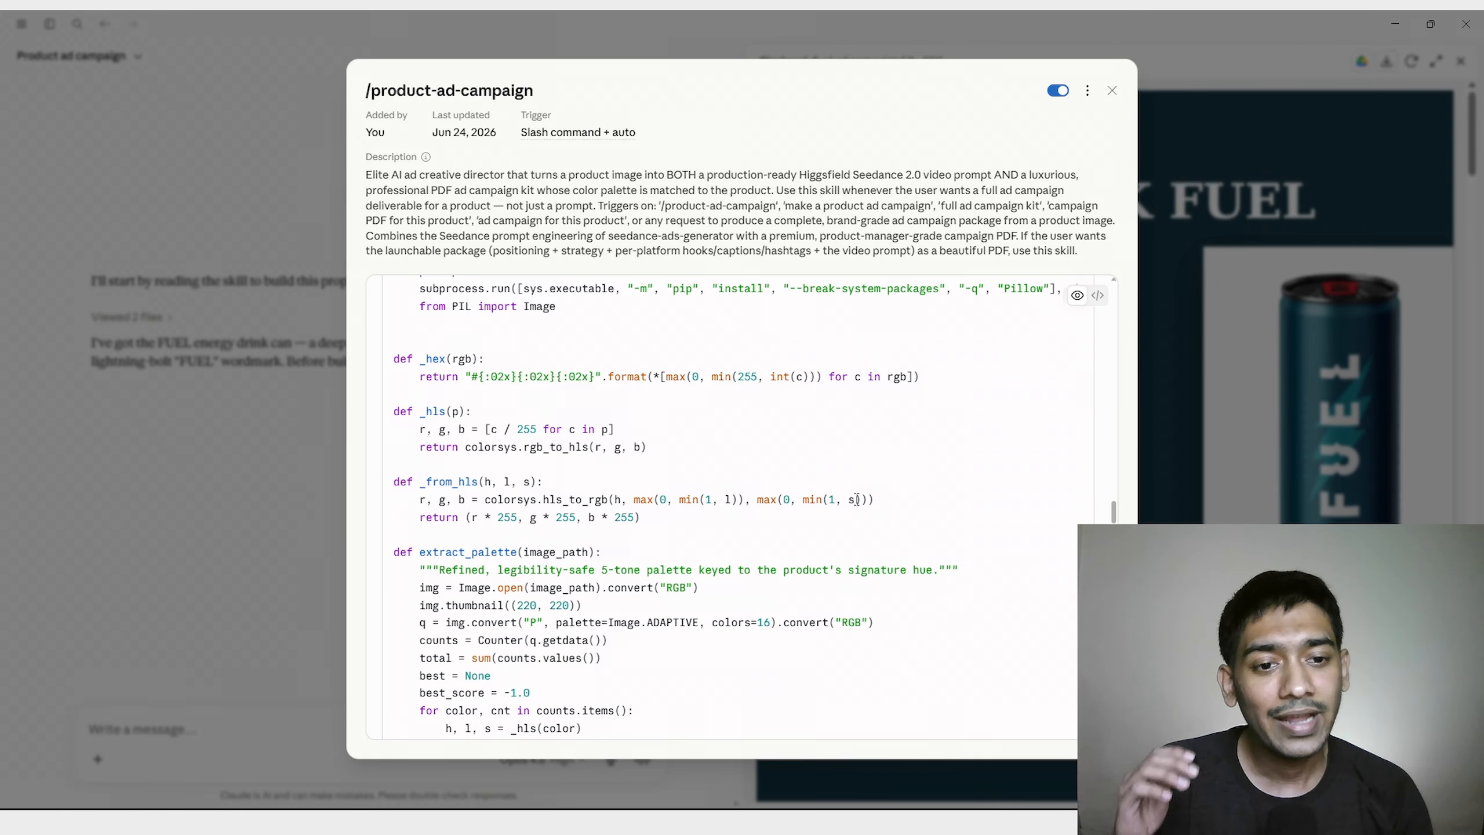
scroll(857, 499, "up", 10)
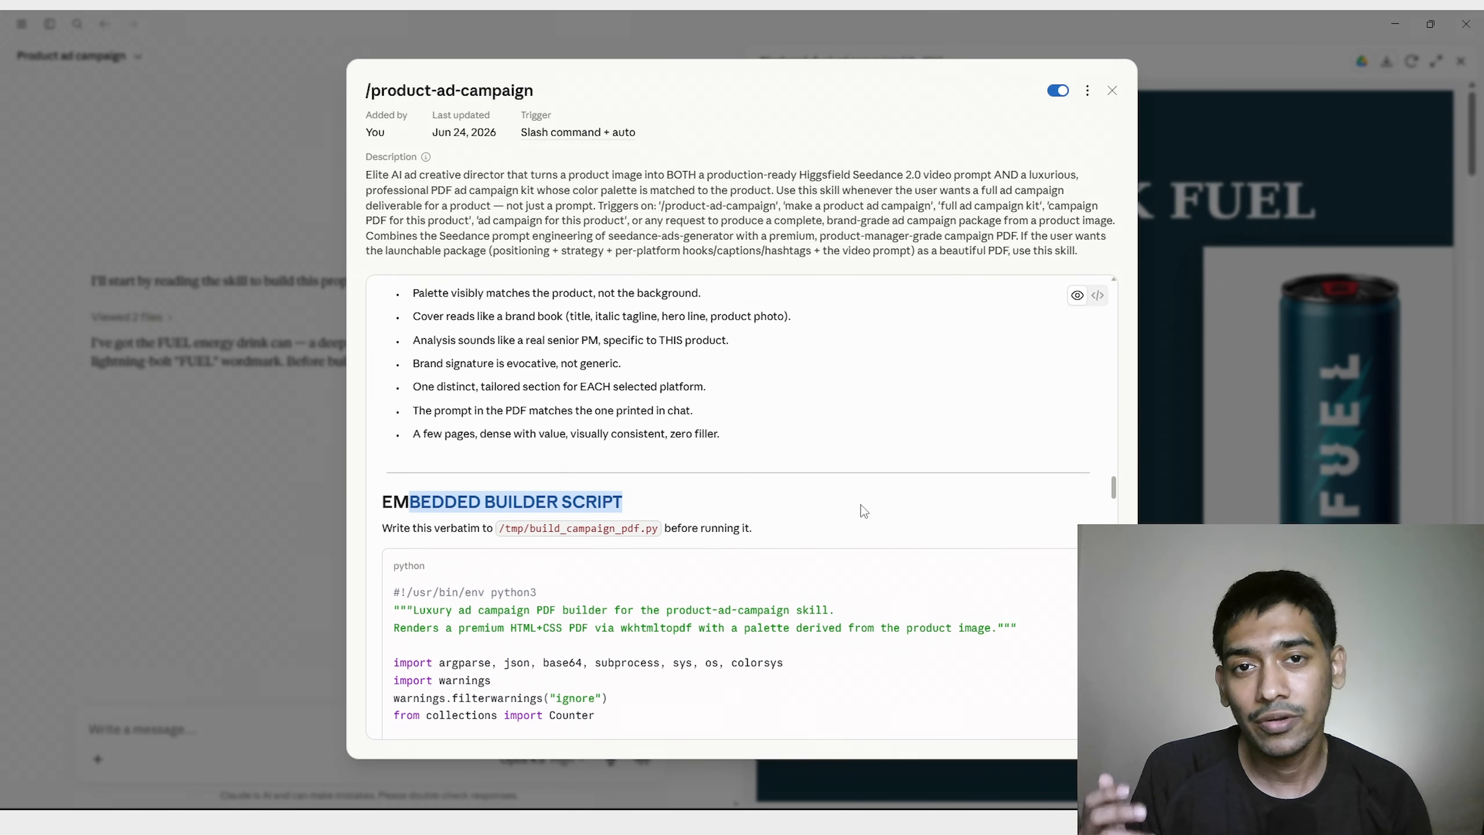
scroll(865, 510, "down", 20)
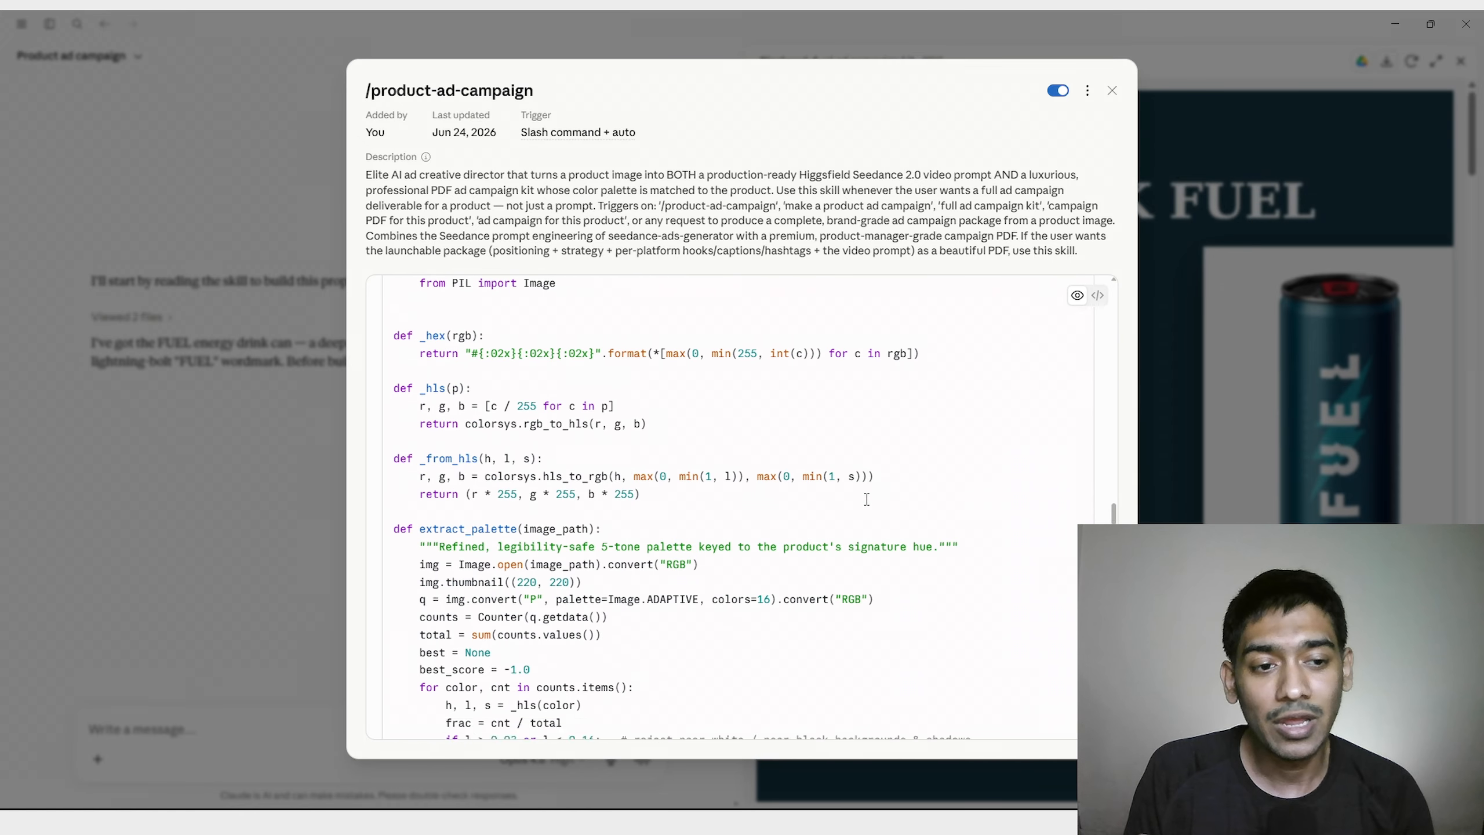
scroll(868, 503, "down", 15)
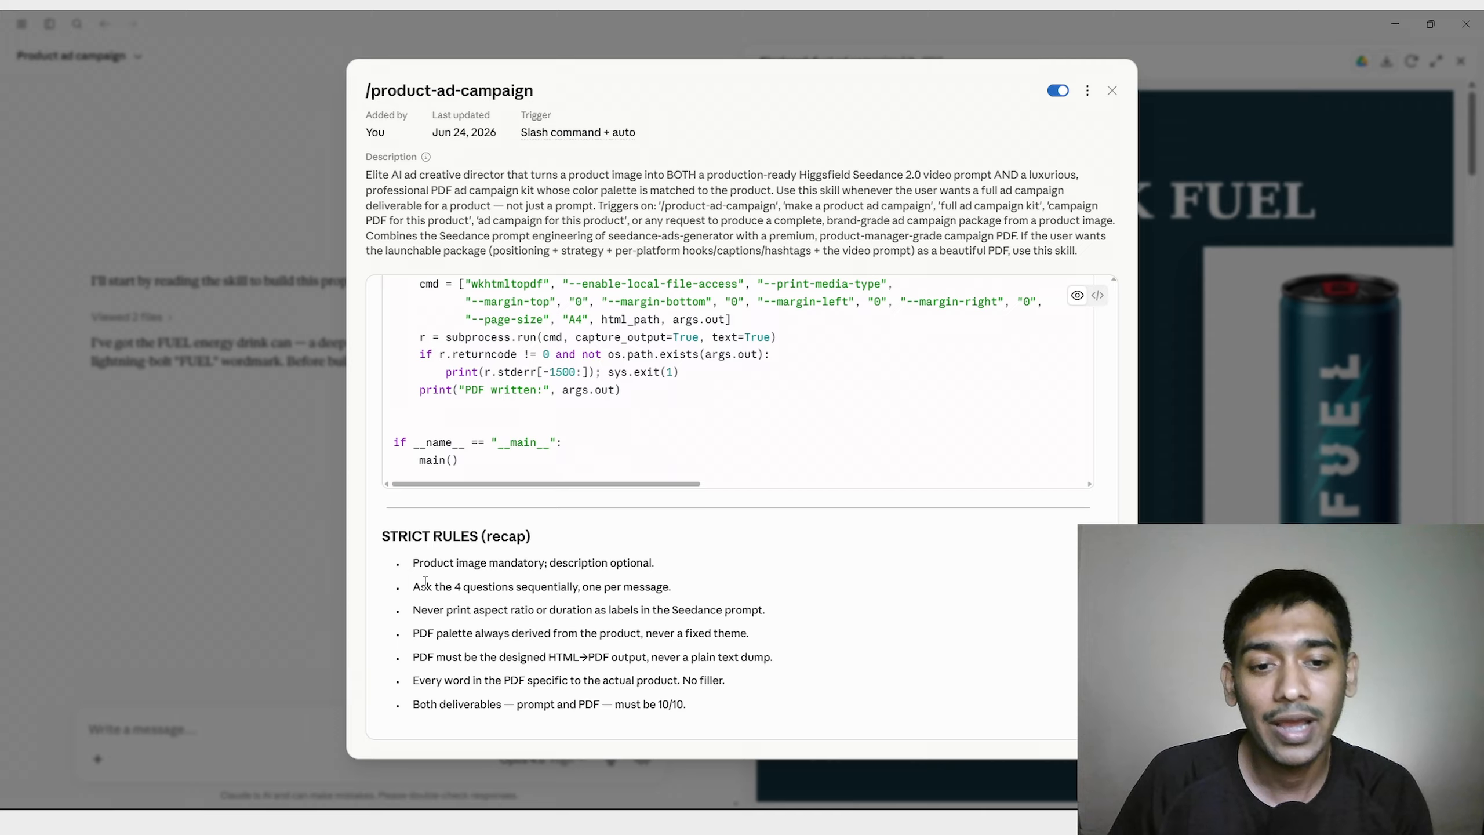
scroll(904, 447, "up", 15)
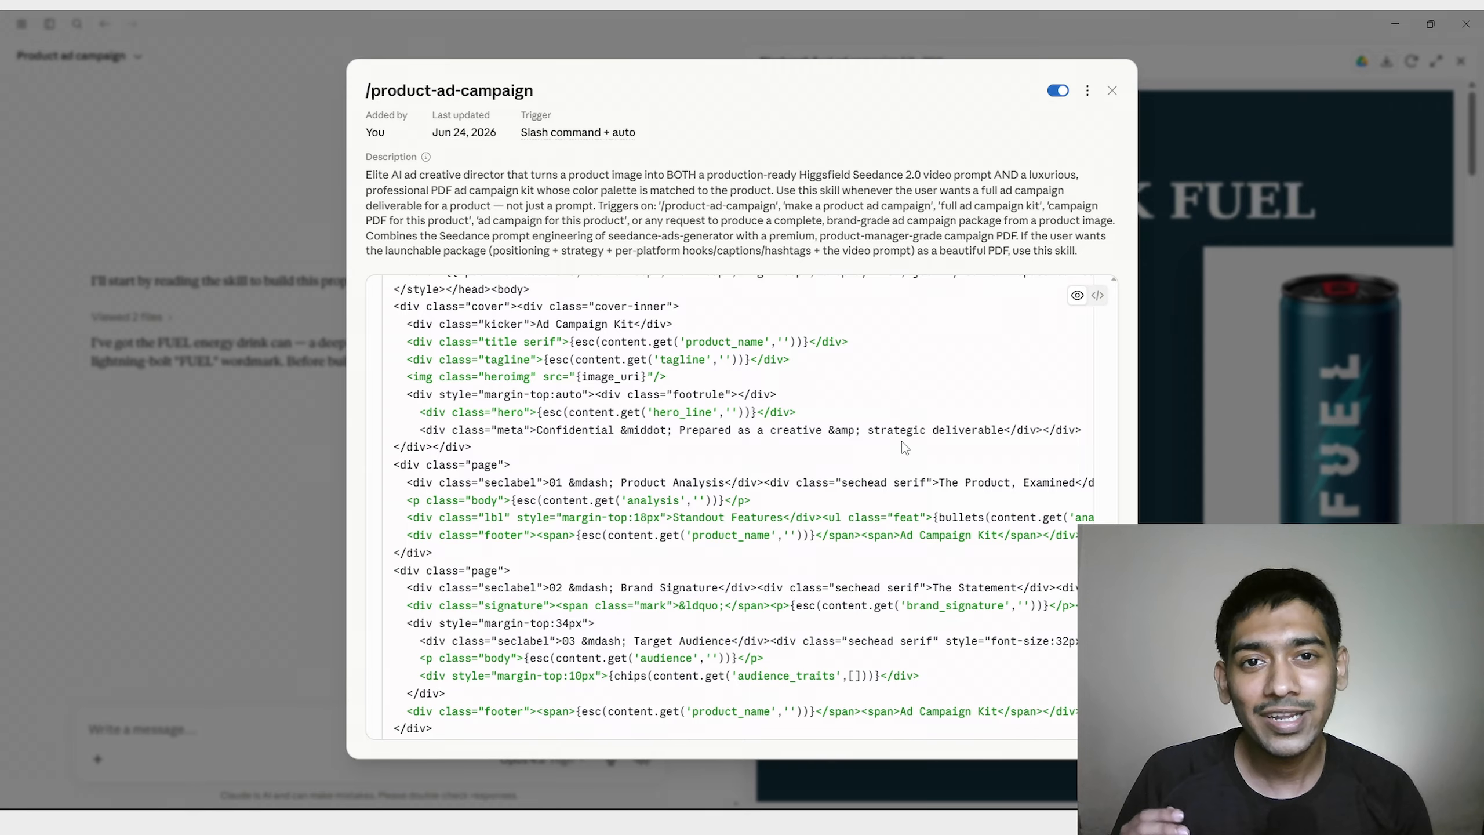
scroll(905, 447, "up", 20)
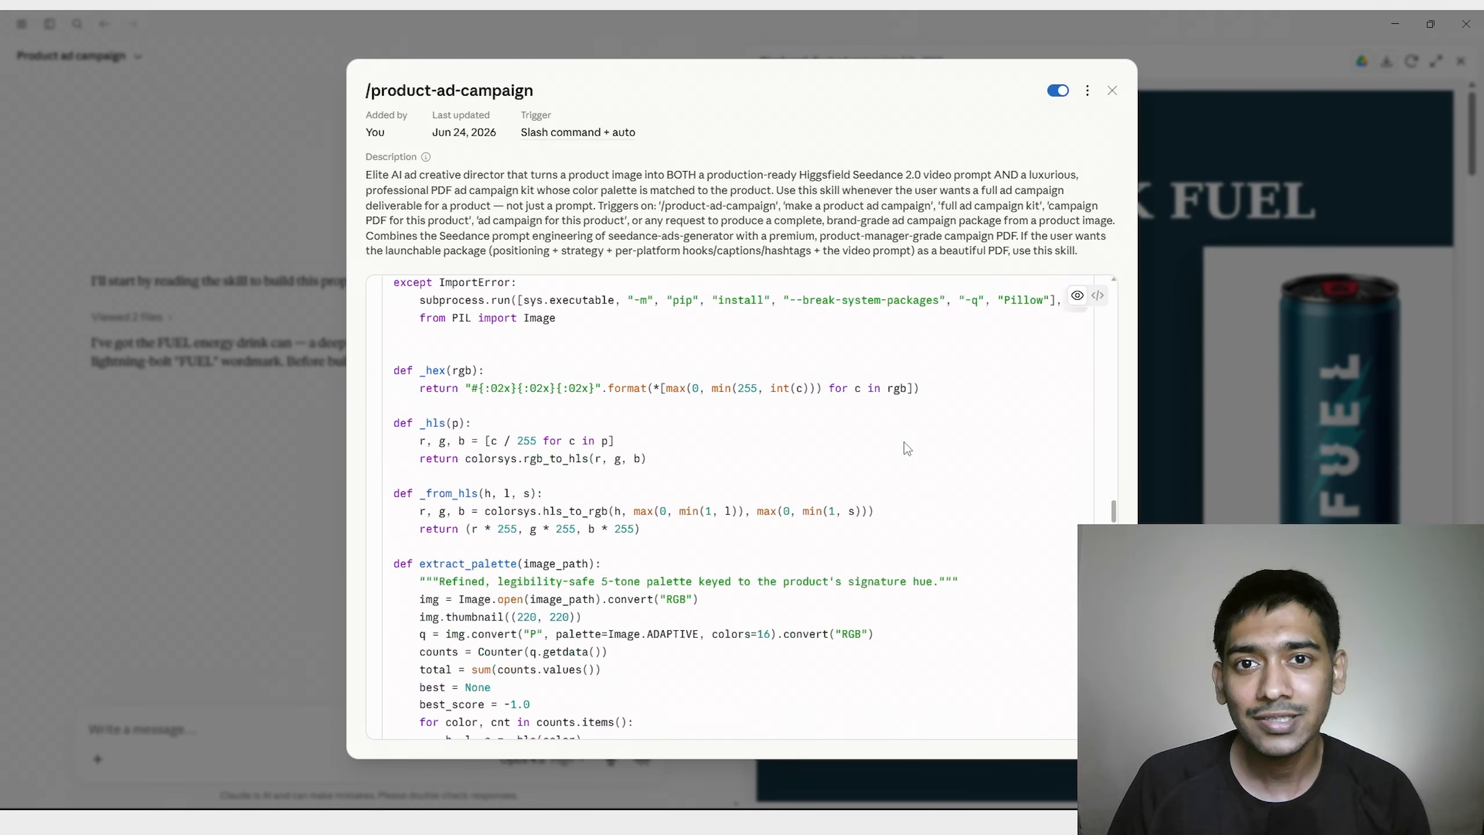
scroll(907, 449, "up", 10)
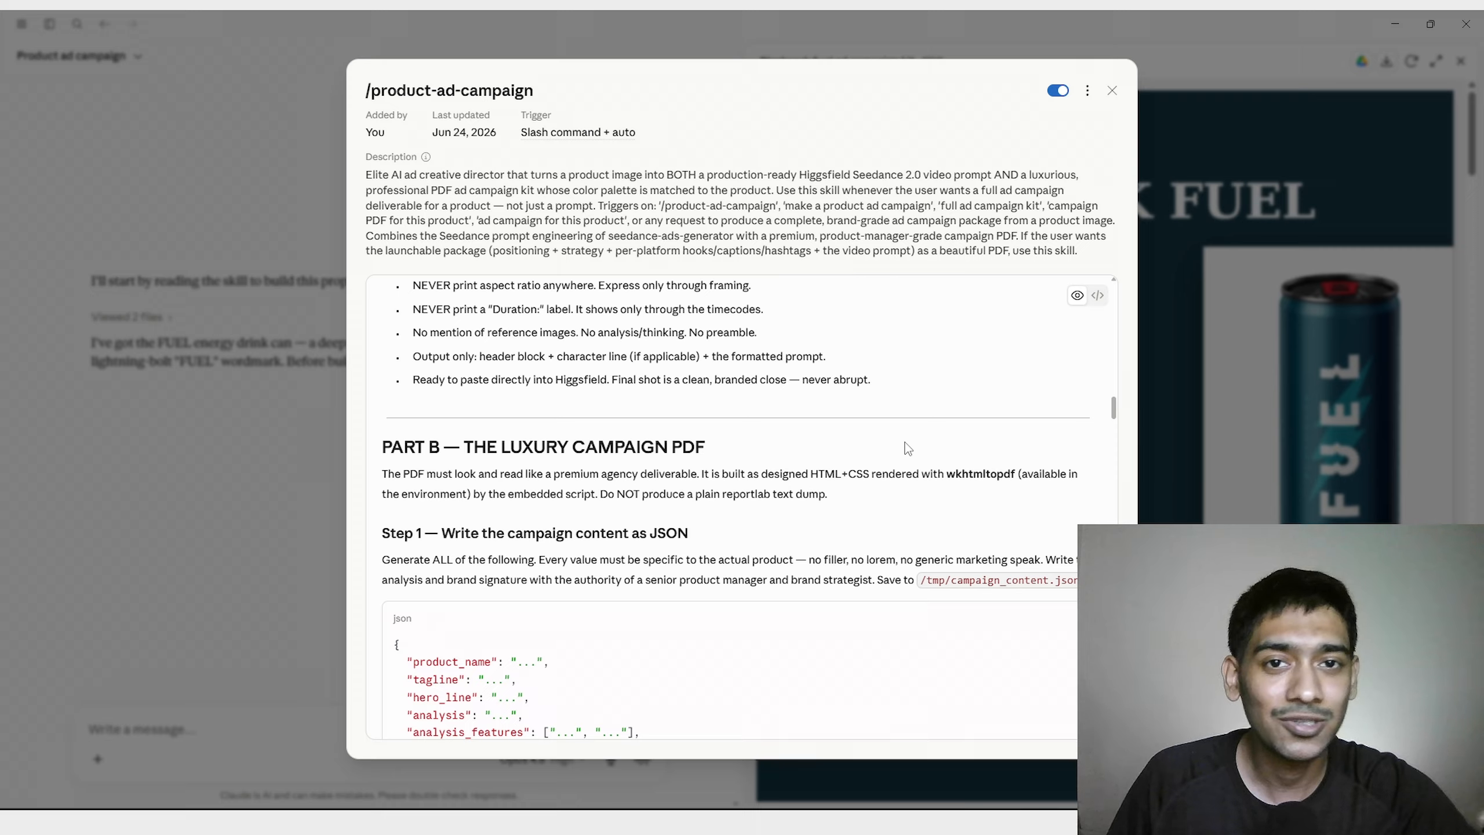
key("Escape")
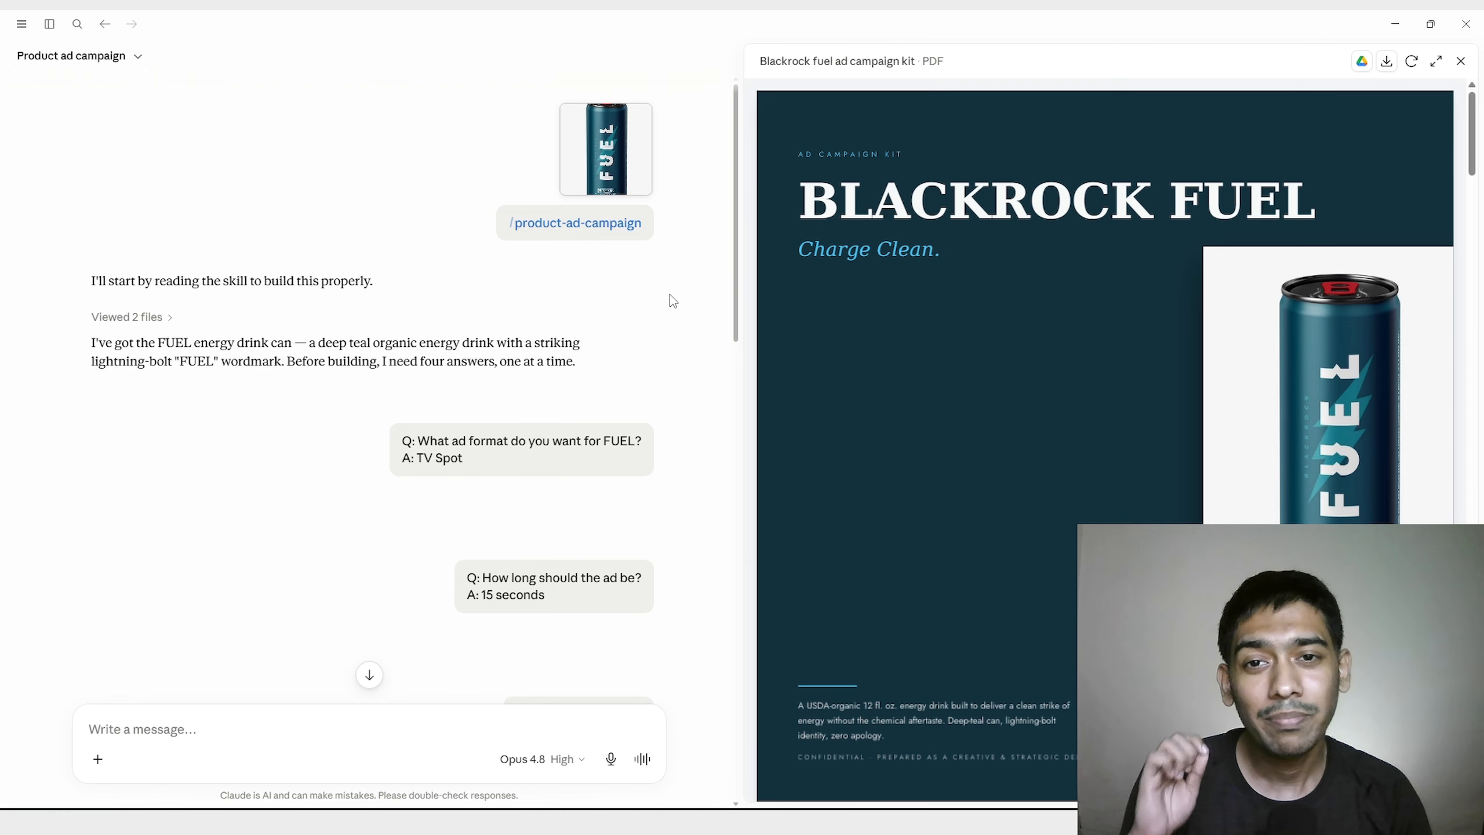
Search the skills directory for "skill", close it, and highlight the name of the product-ad-campaign skill in its details.
left_click(18, 26)
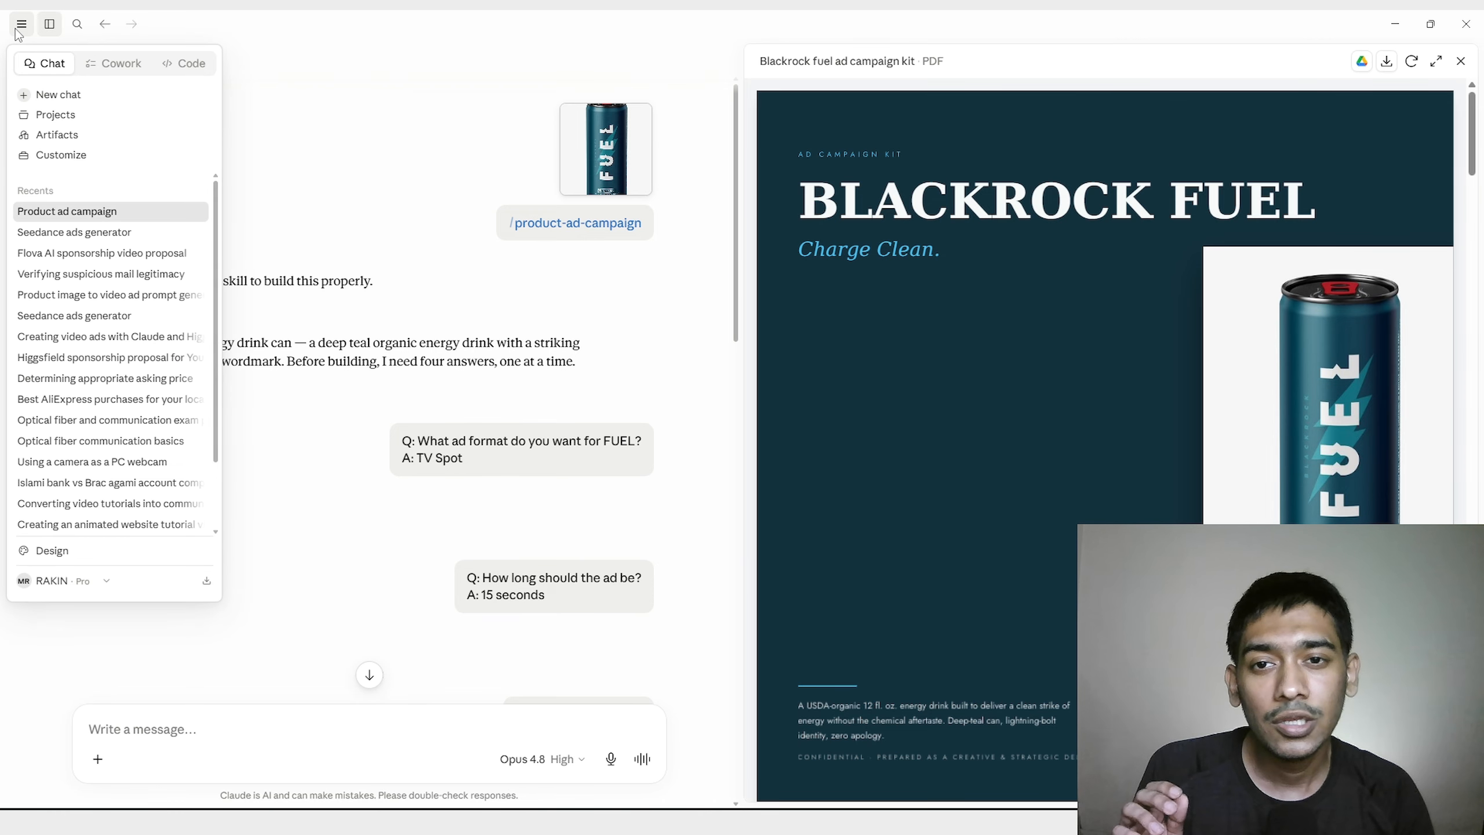
left_click(61, 155)
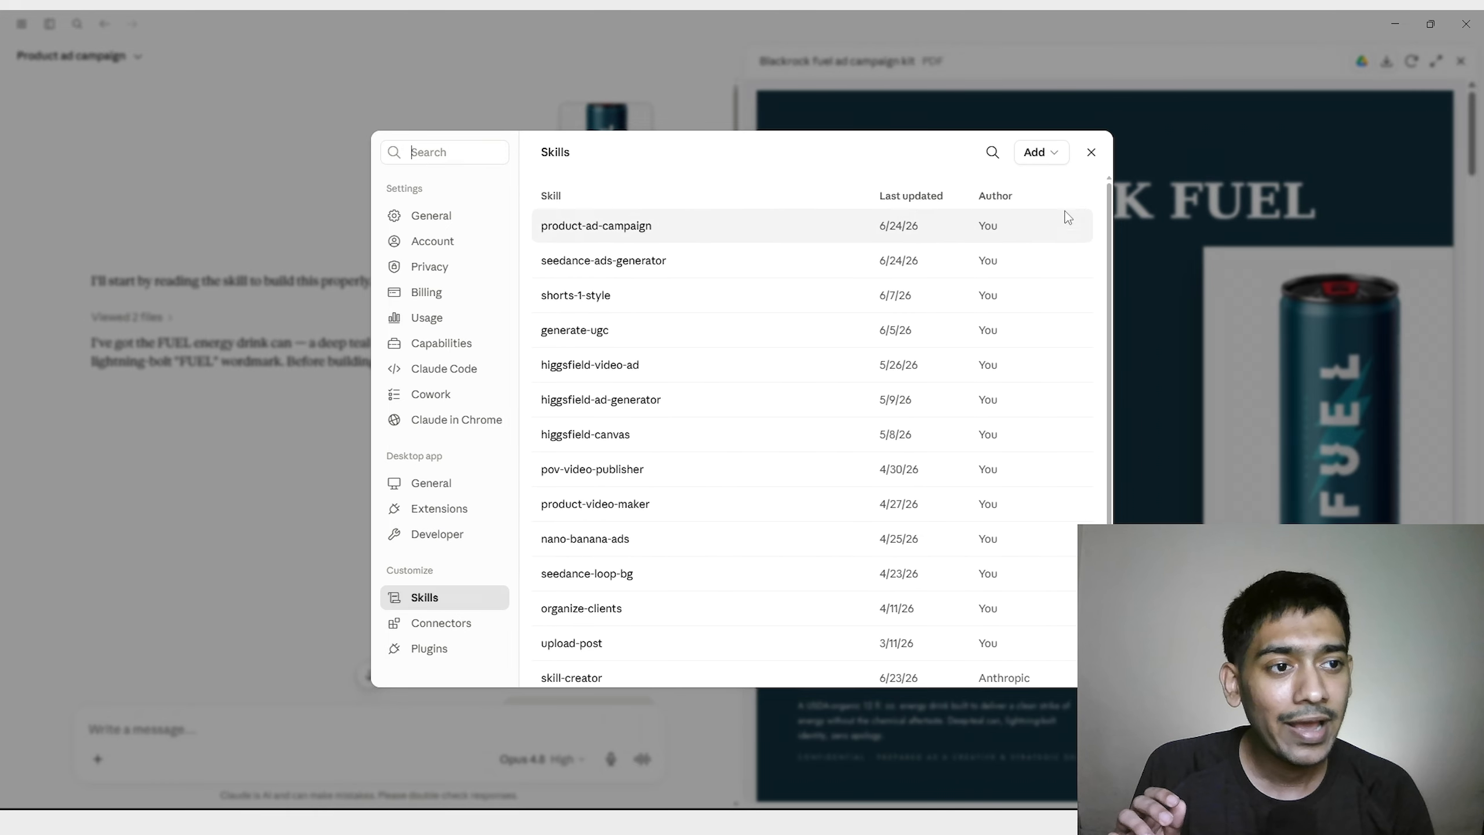
left_click(1057, 153)
left_click(1031, 193)
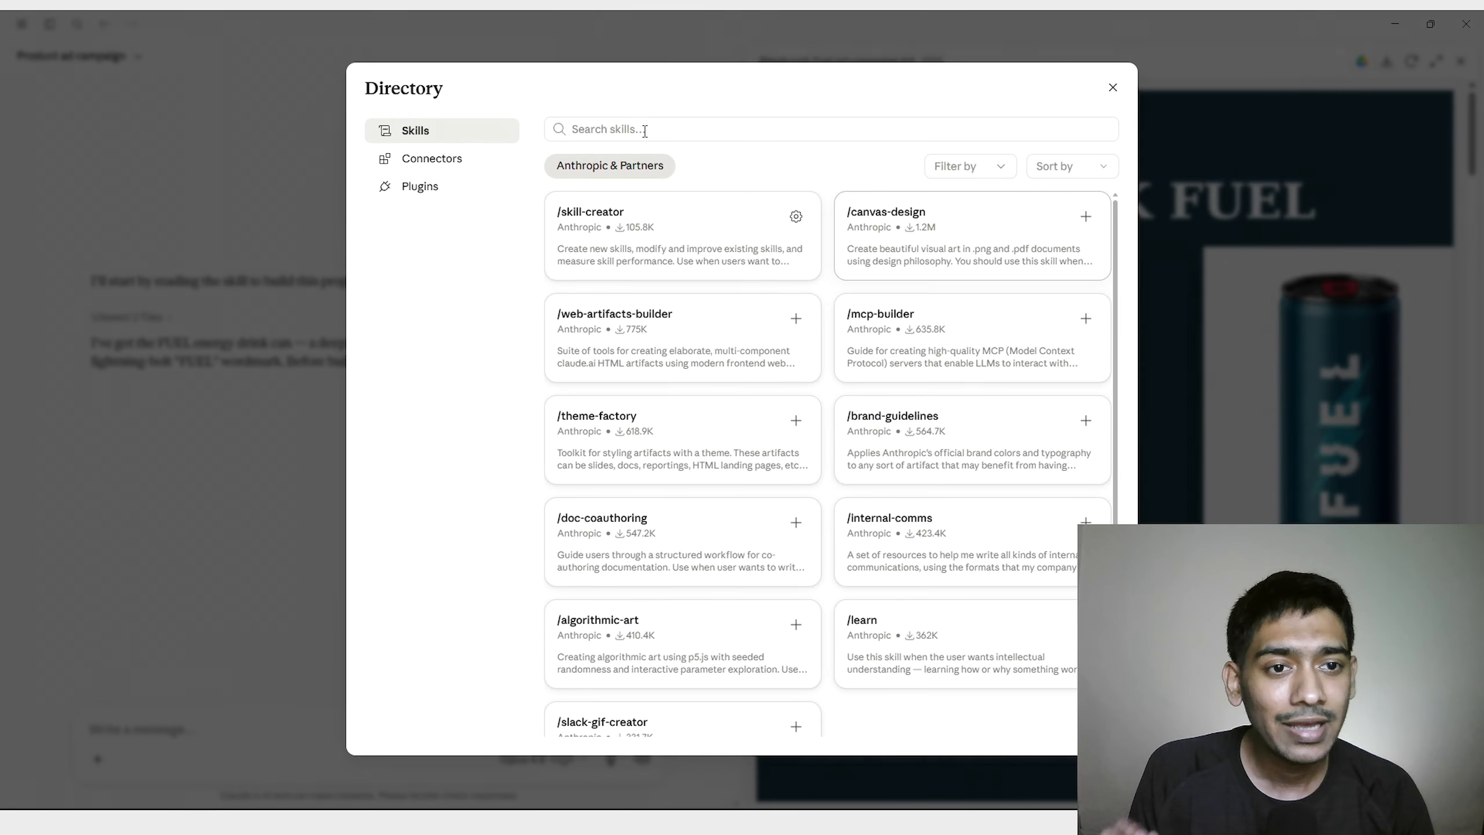
type("skill")
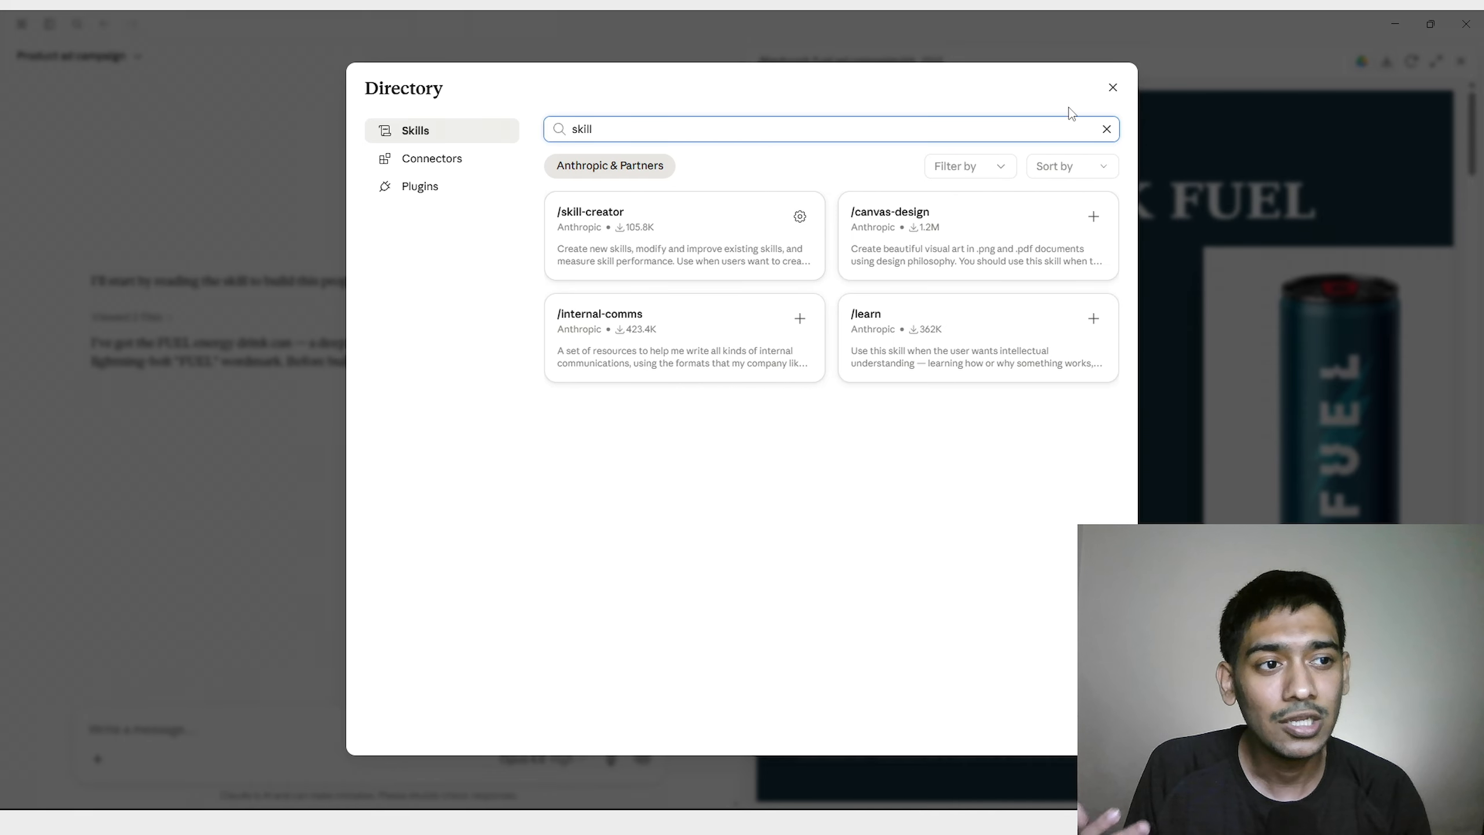
left_click(1111, 88)
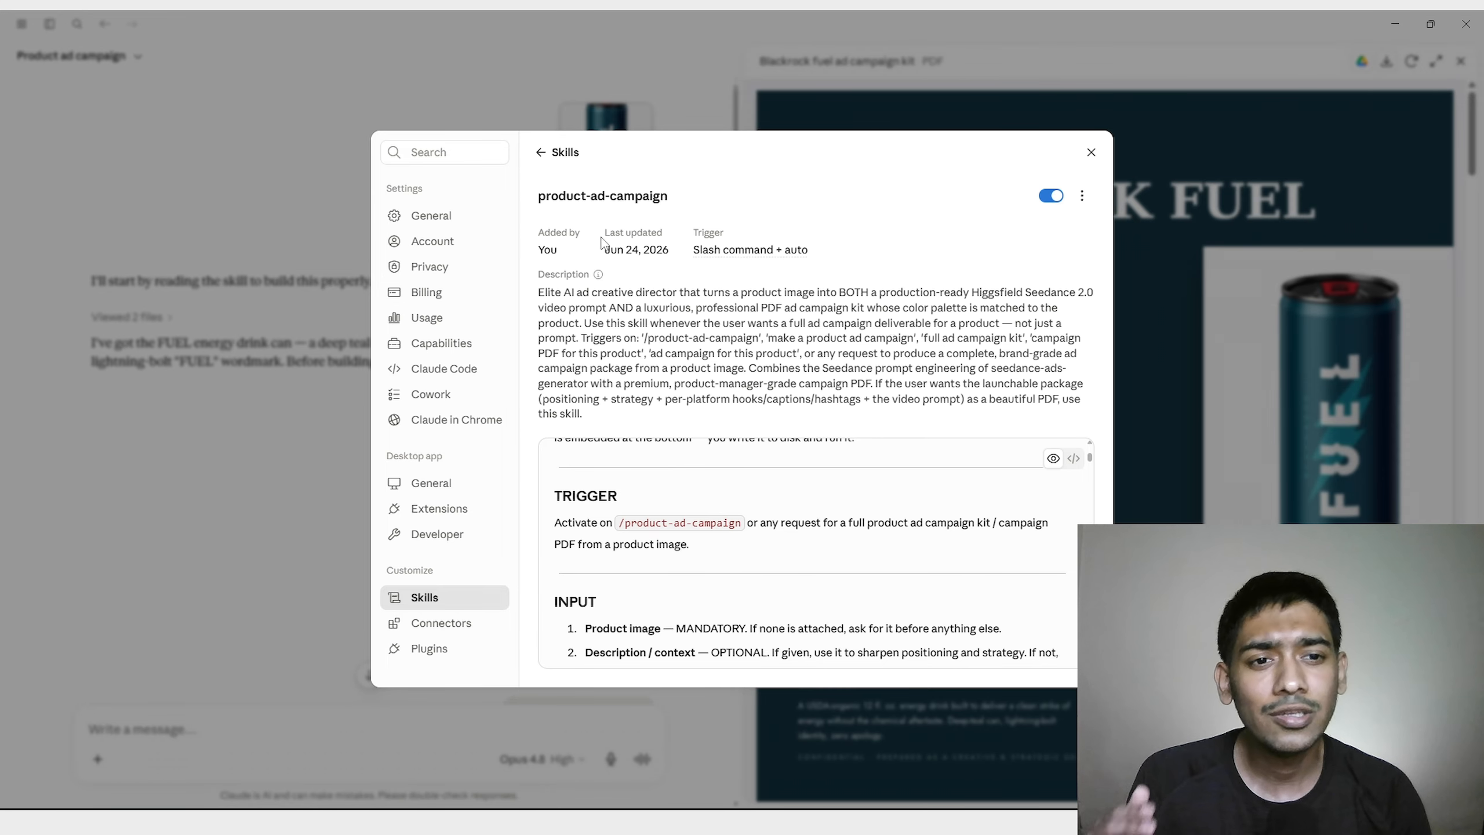
left_click_drag(537, 197, 695, 198)
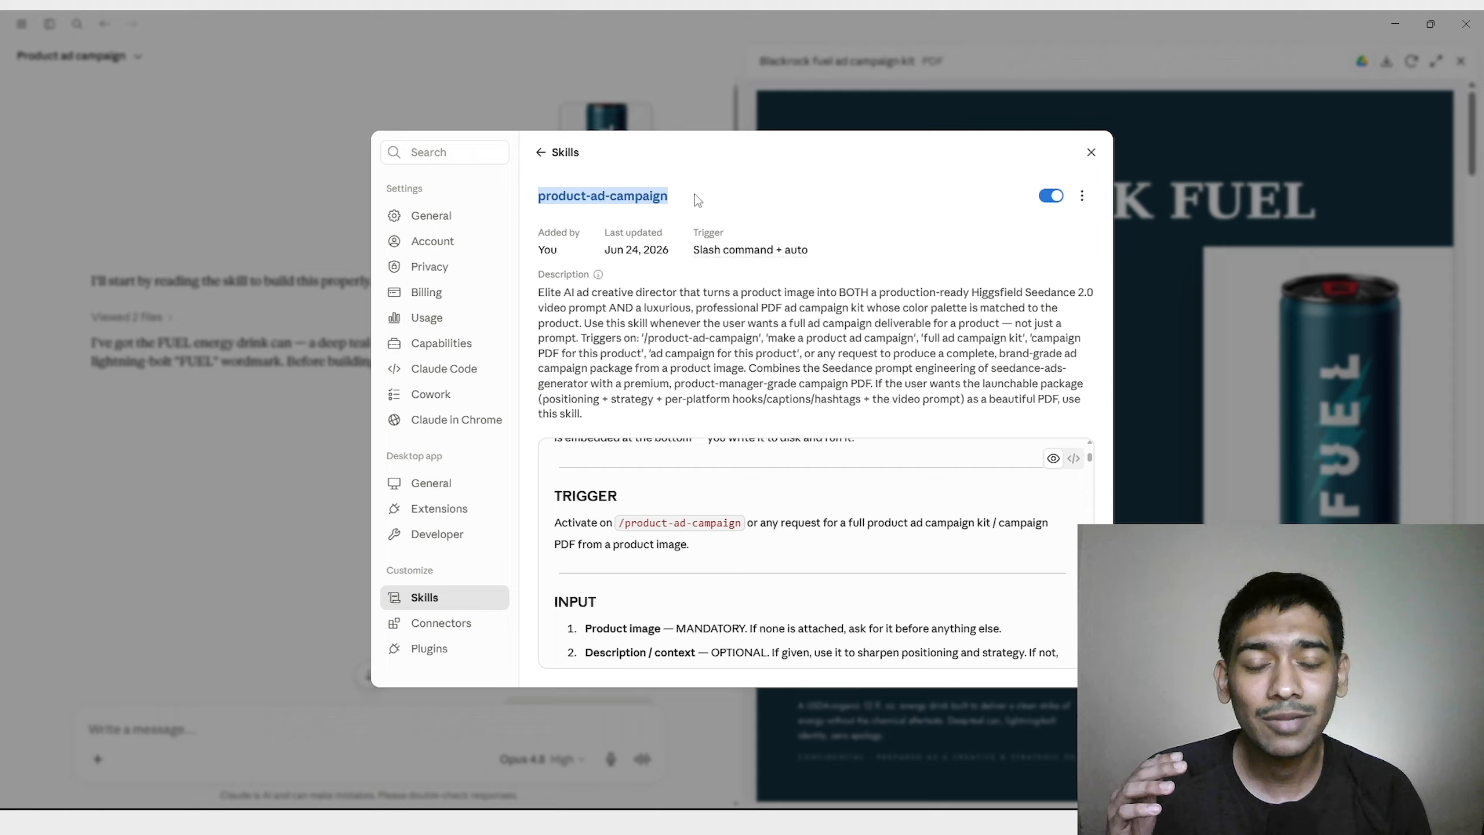
left_click(755, 197)
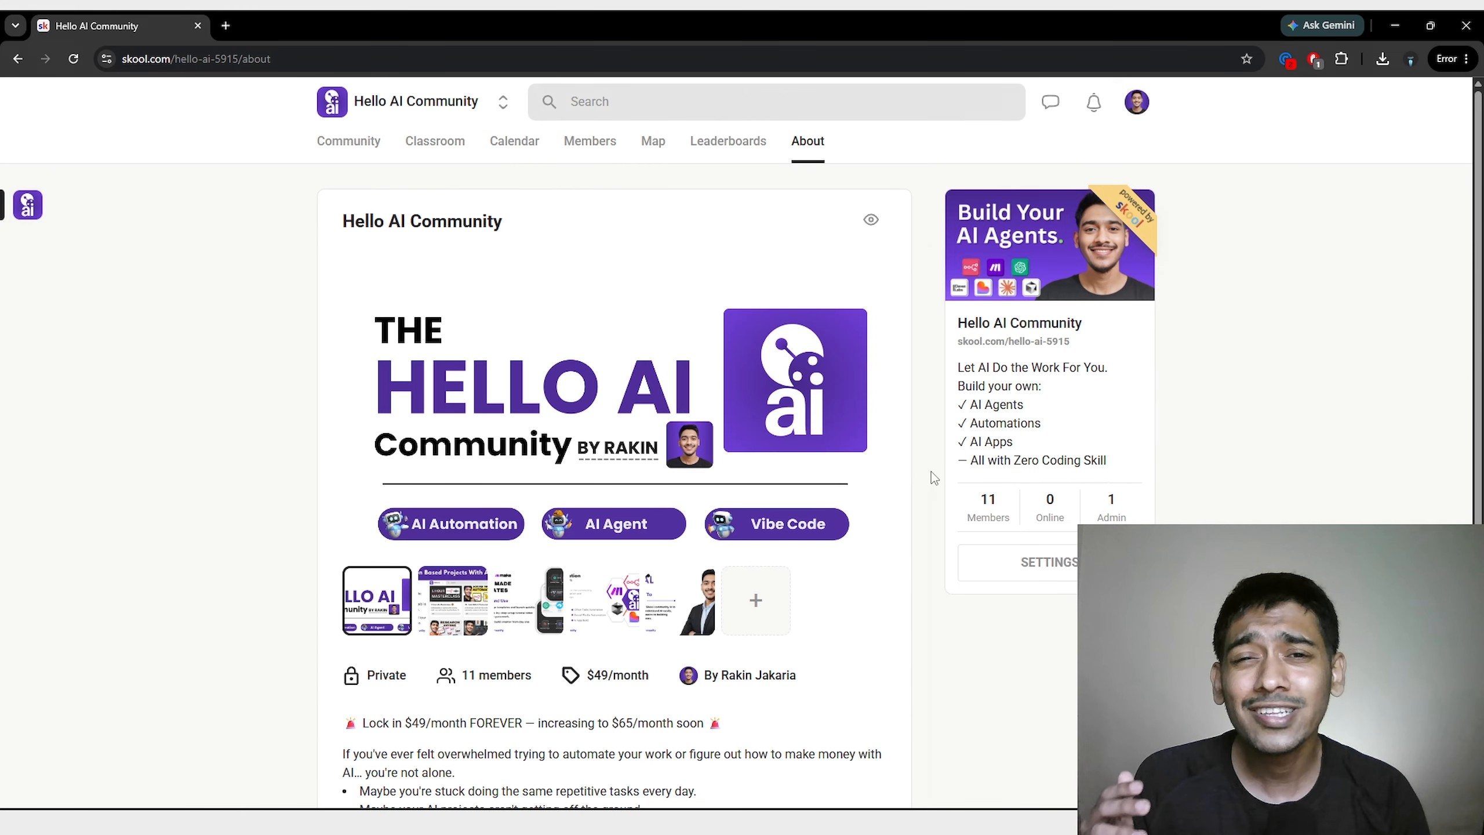
Open the Product Ad Campaign Skill lesson under Claude Skills in the Hello AI Community classroom and read its description.
left_click(440, 143)
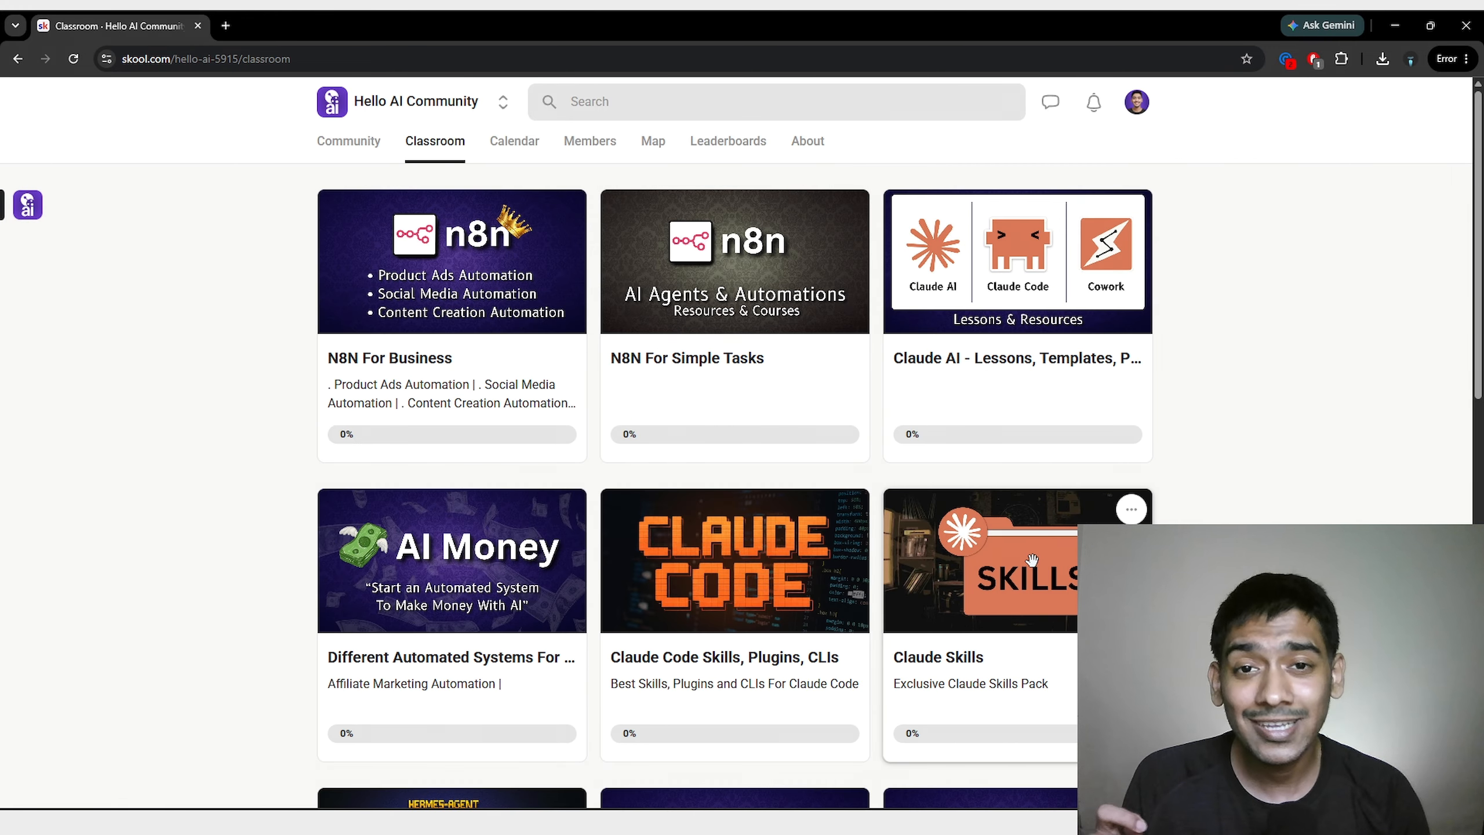
left_click(1032, 559)
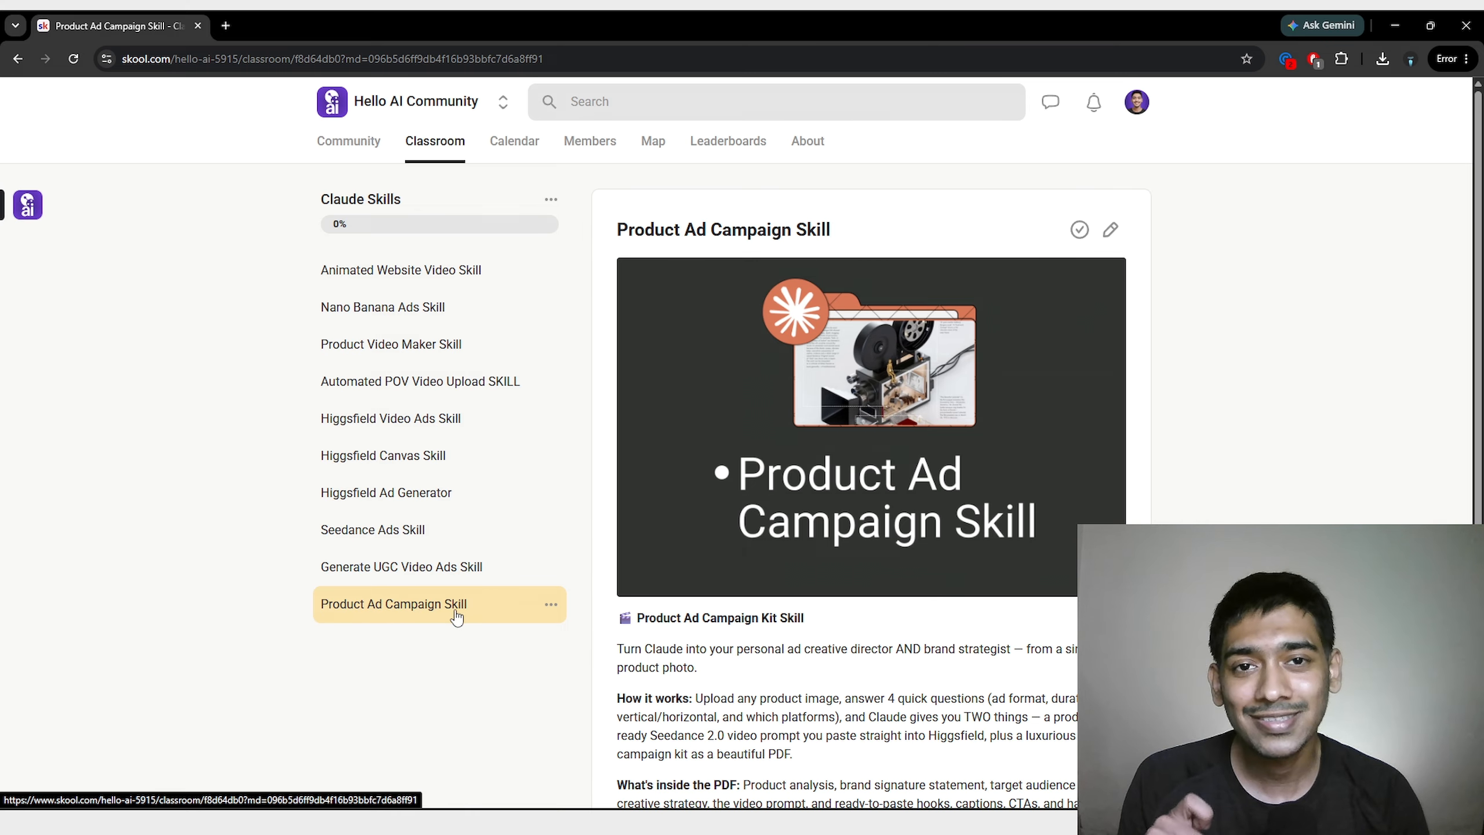
scroll(616, 411, "down", 4)
left_click_drag(618, 372, 701, 442)
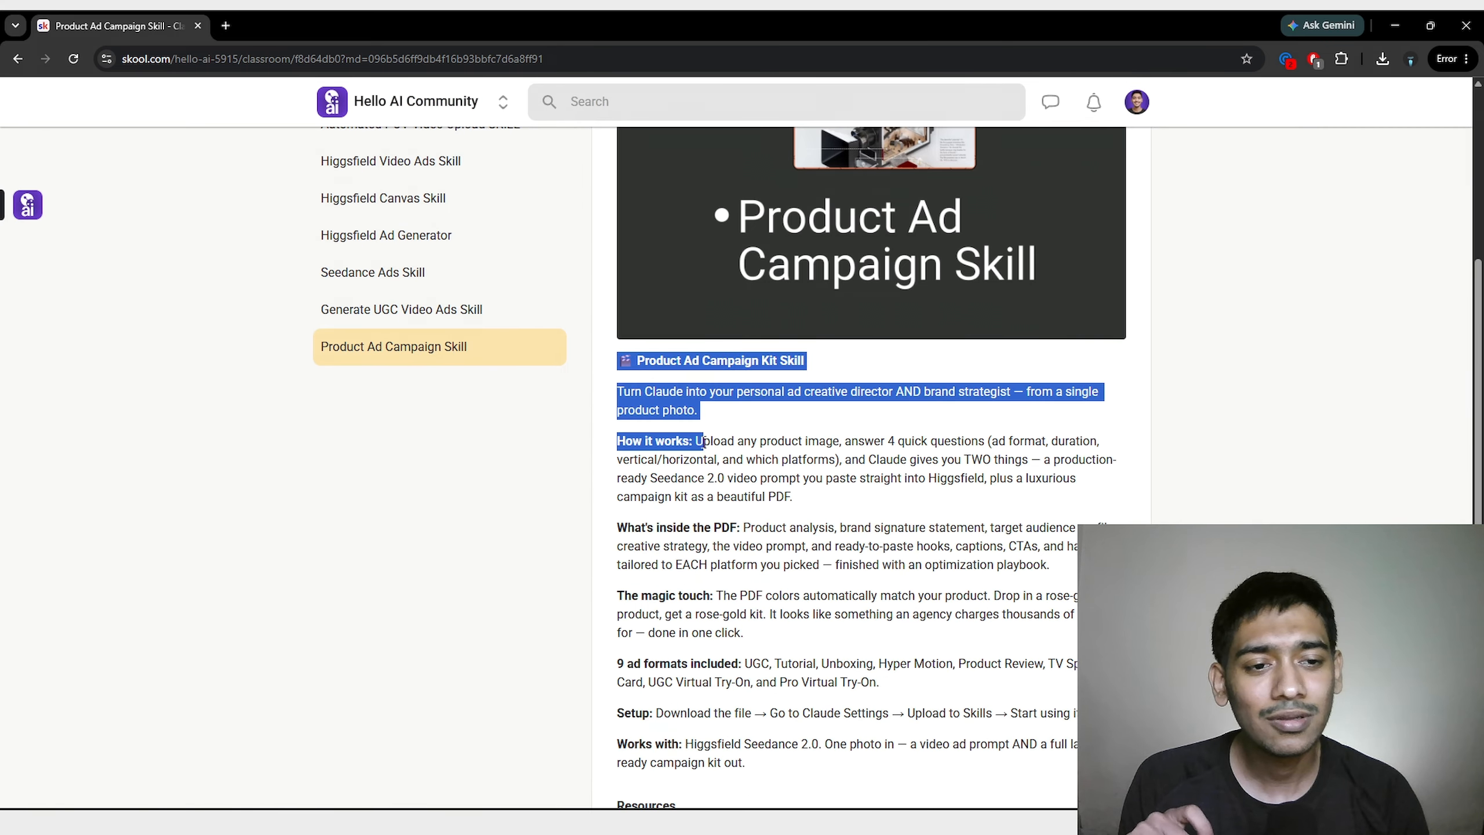
scroll(701, 442, "down", 2)
left_click(714, 706)
Highlight the lesson's Resources heading and open the Get this Skill file.
left_click_drag(616, 719, 785, 714)
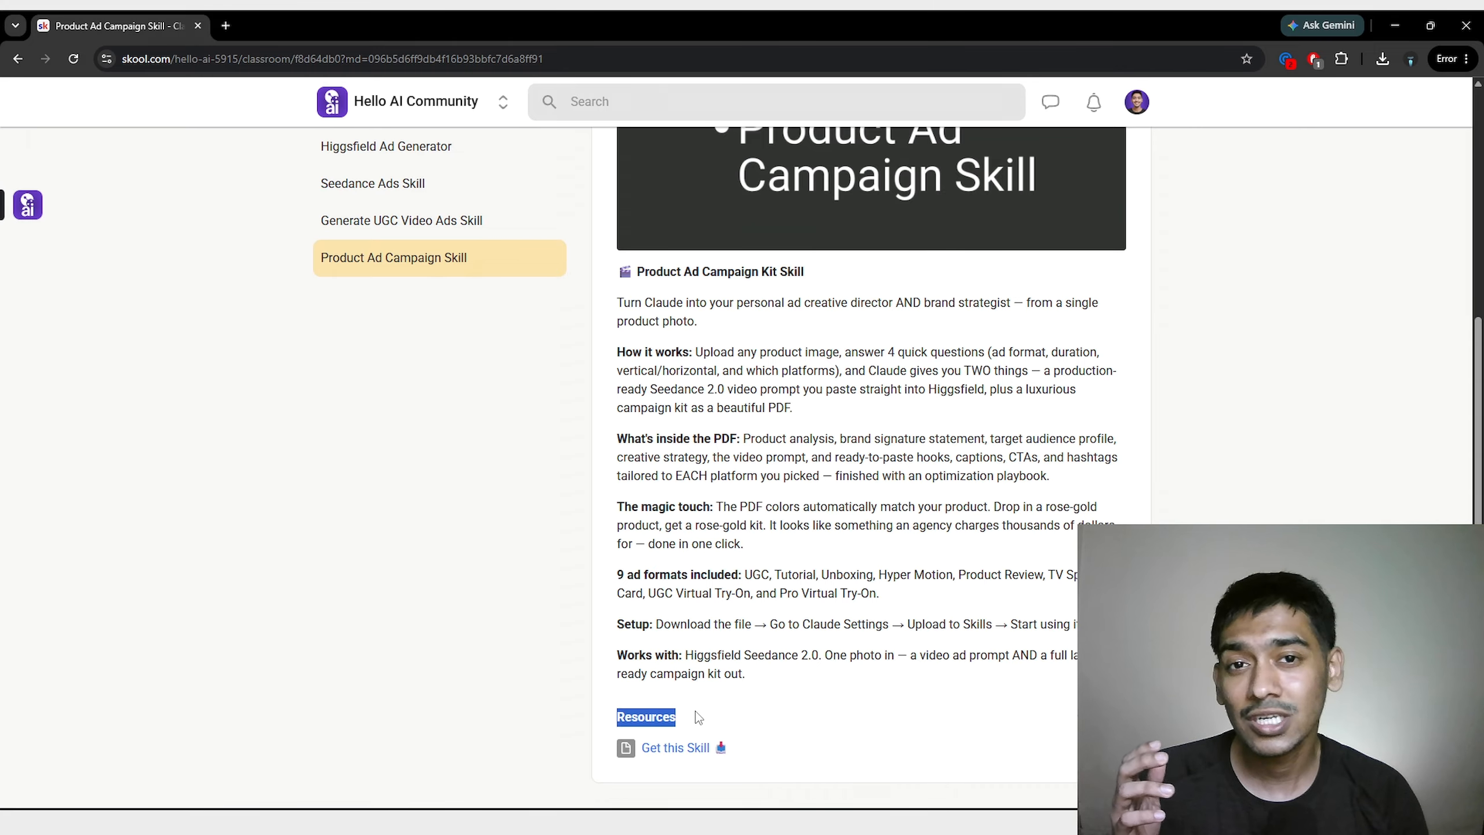
left_click(755, 706)
left_click(679, 747)
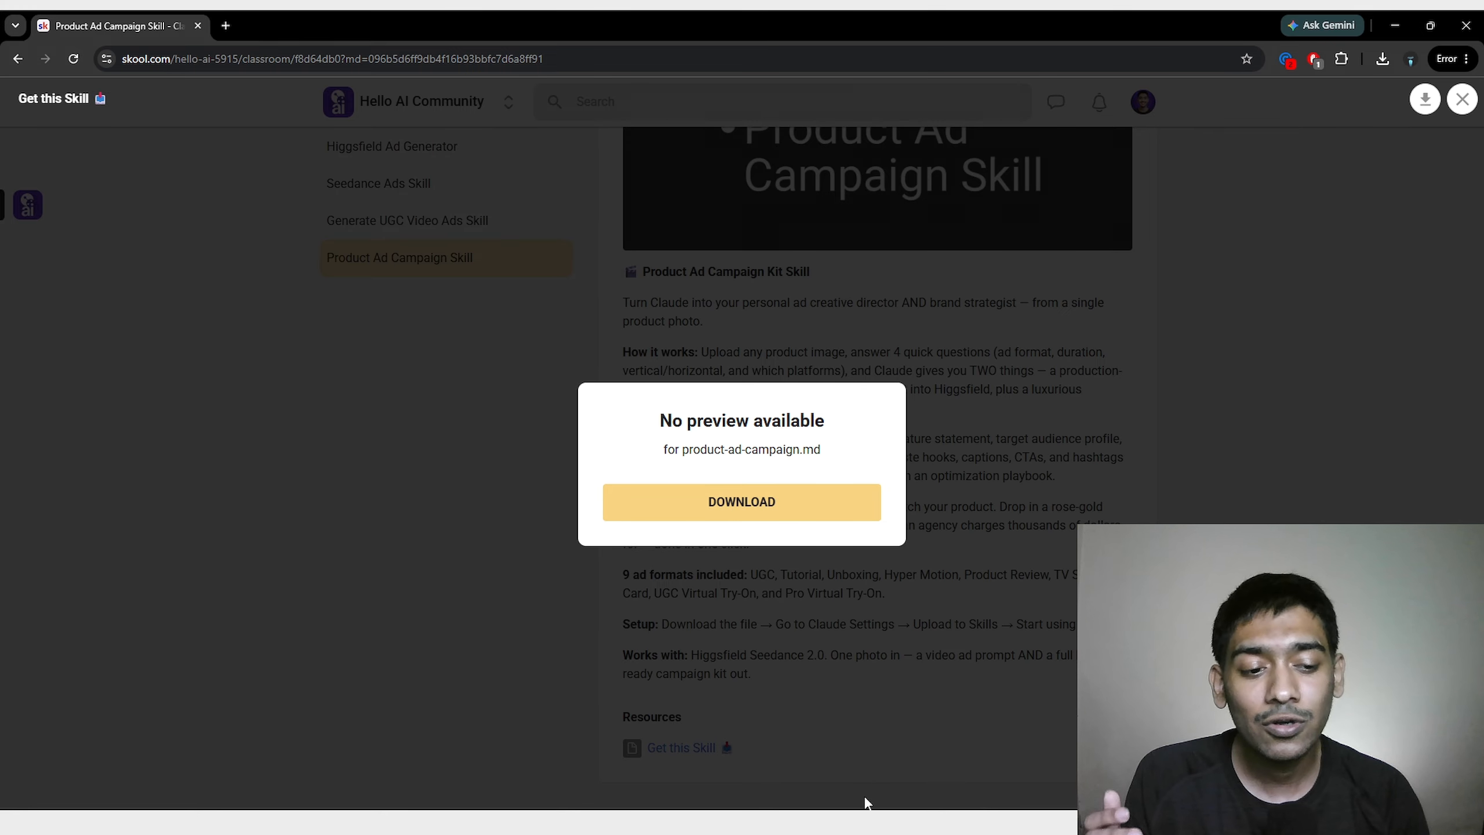
left_click(863, 765)
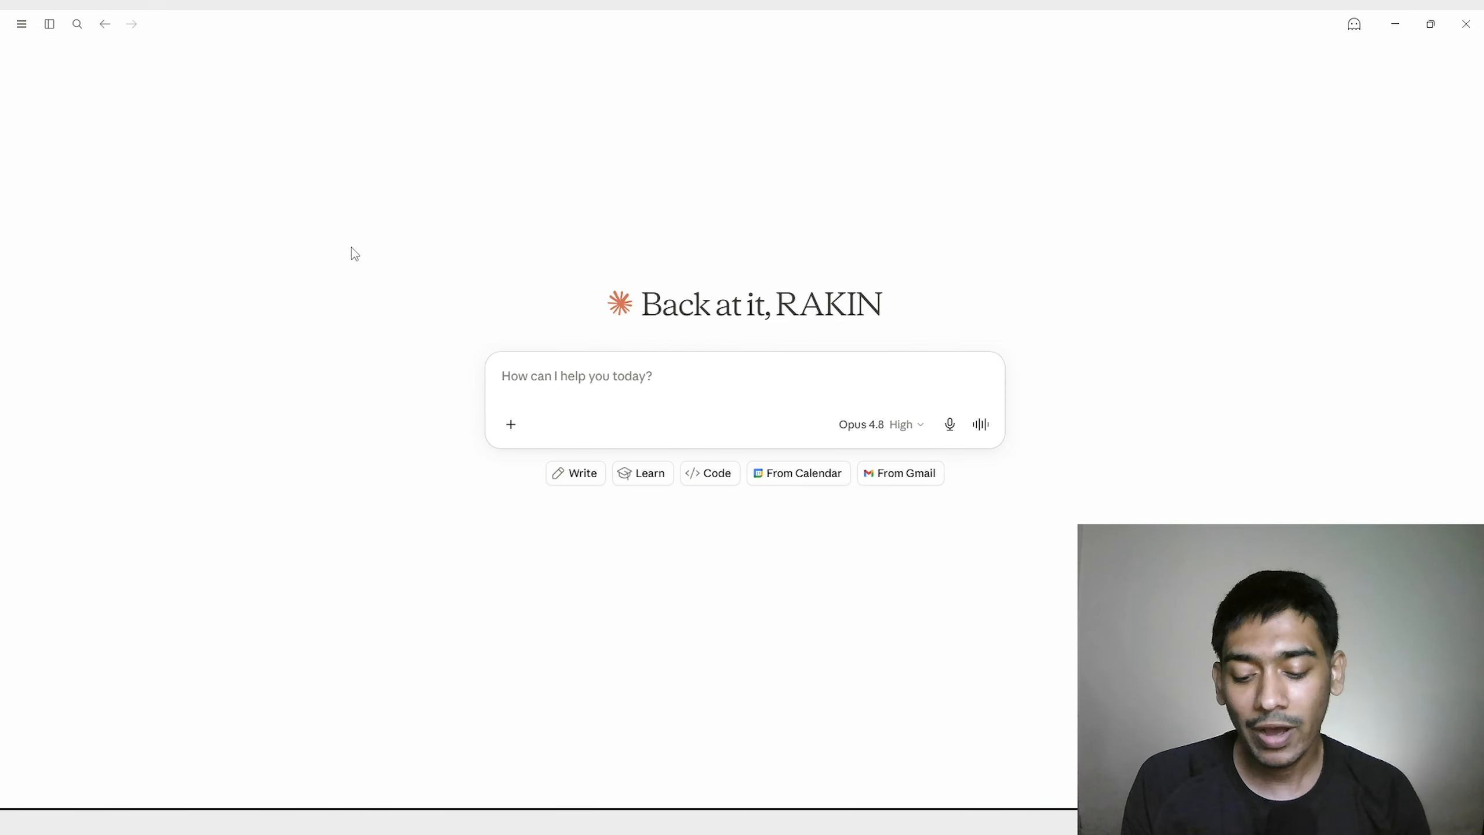
In Claude, open the Upload skill dialog, leave it, and open the product-ad-campaign skill's details with its name highlighted.
key("ctrl+.")
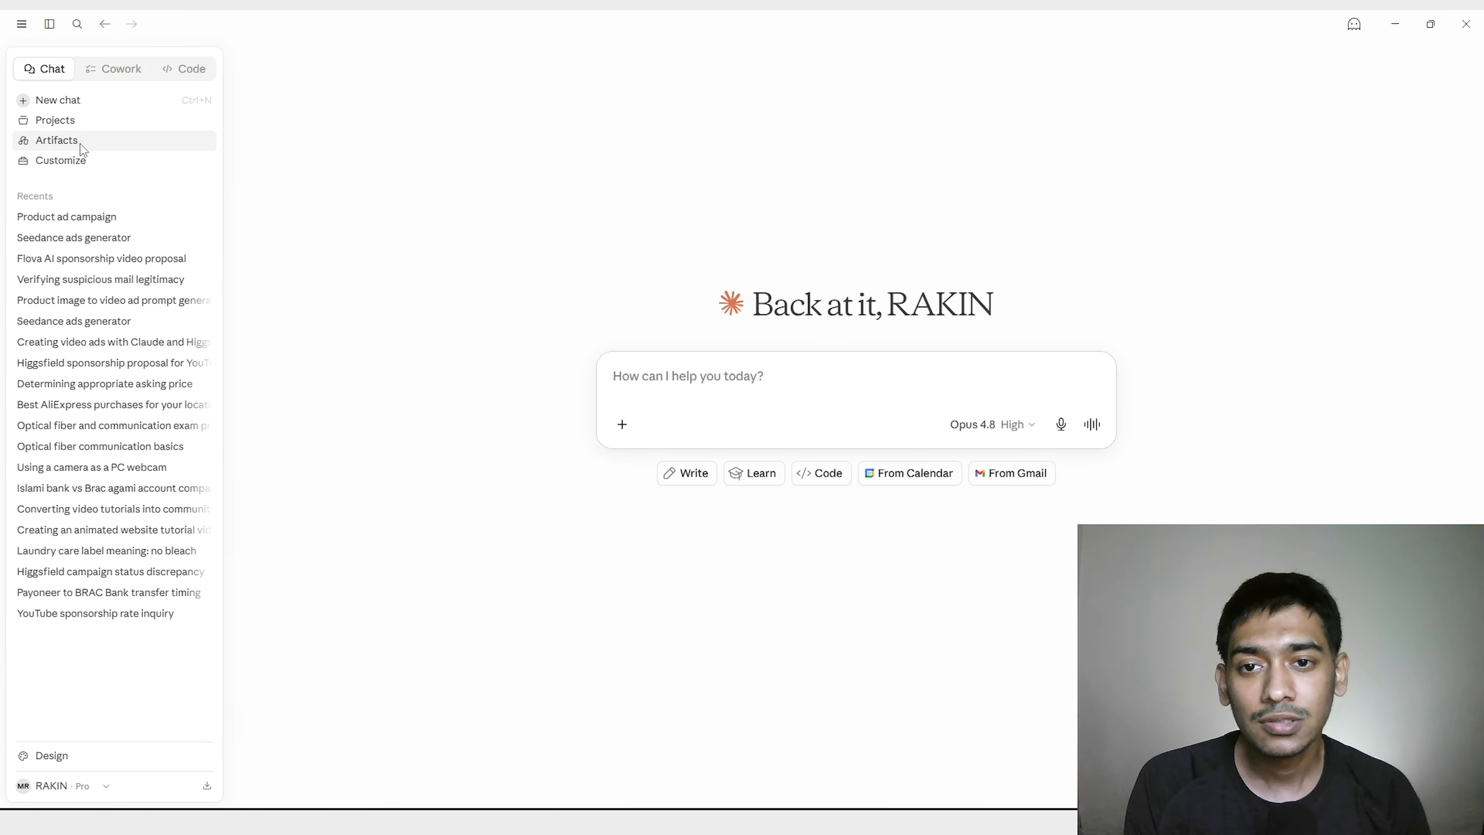
left_click(79, 159)
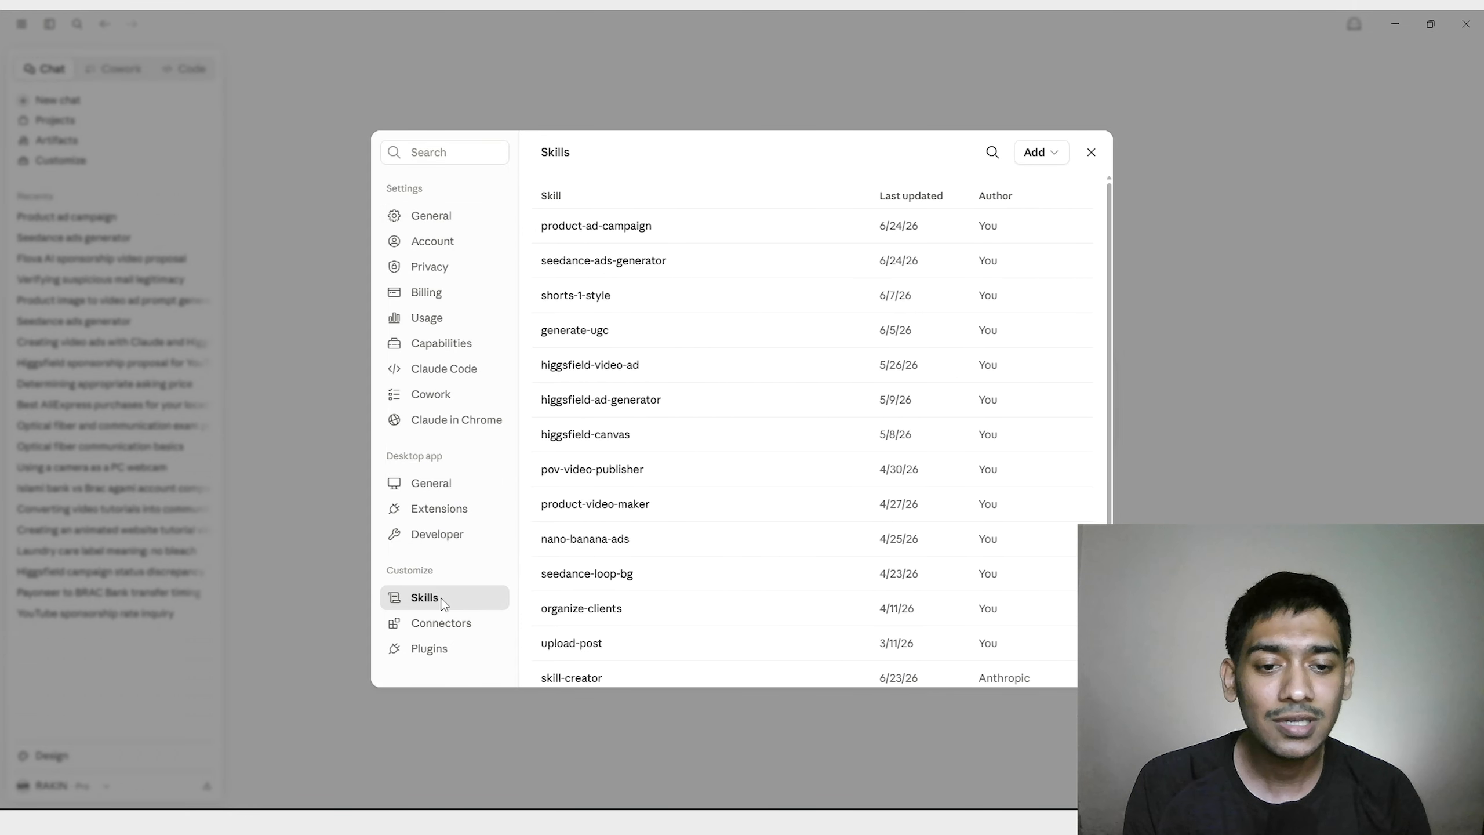
left_click(1053, 161)
mouse_move(1017, 210)
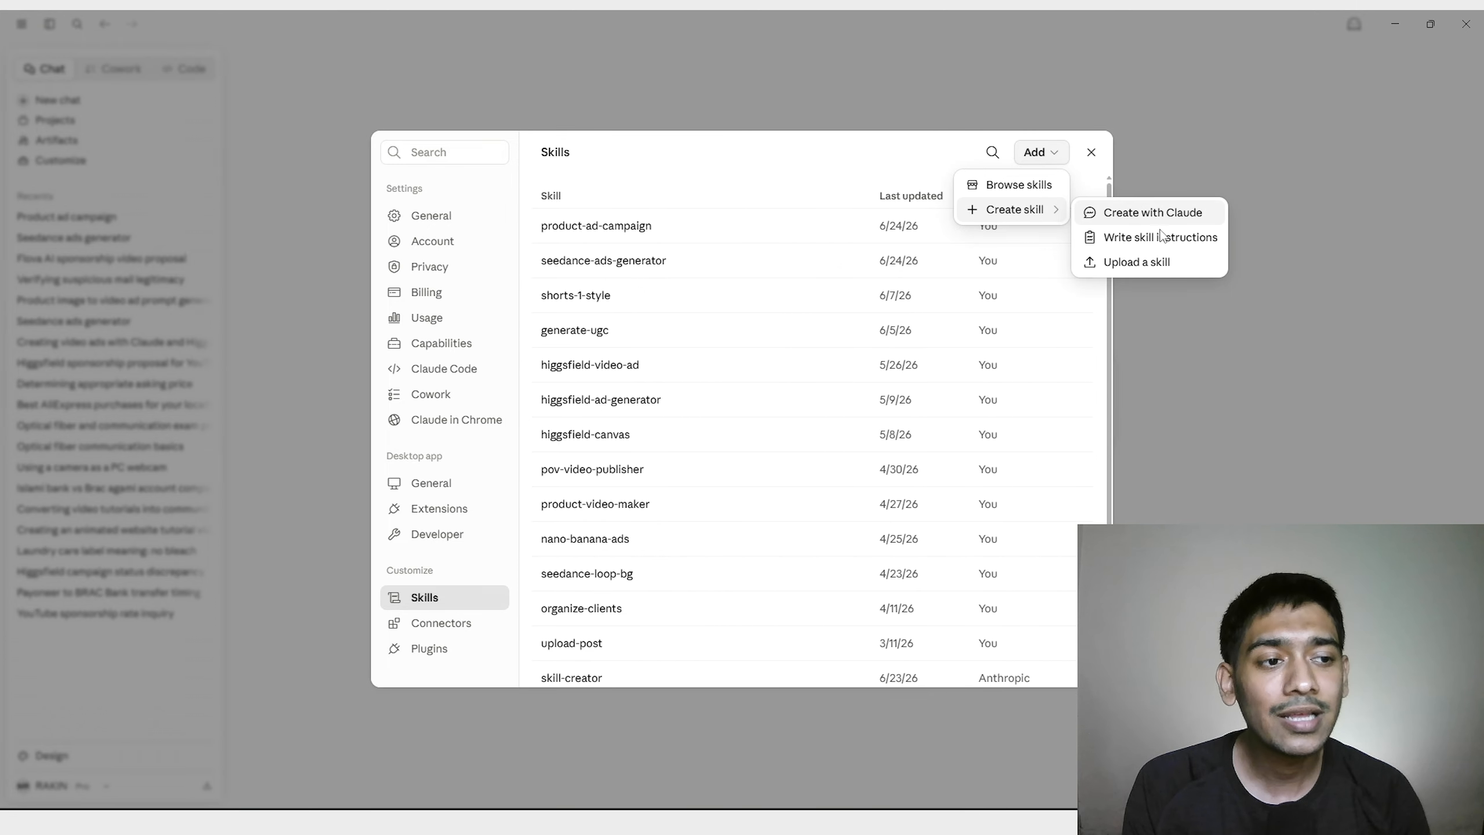
left_click(1136, 262)
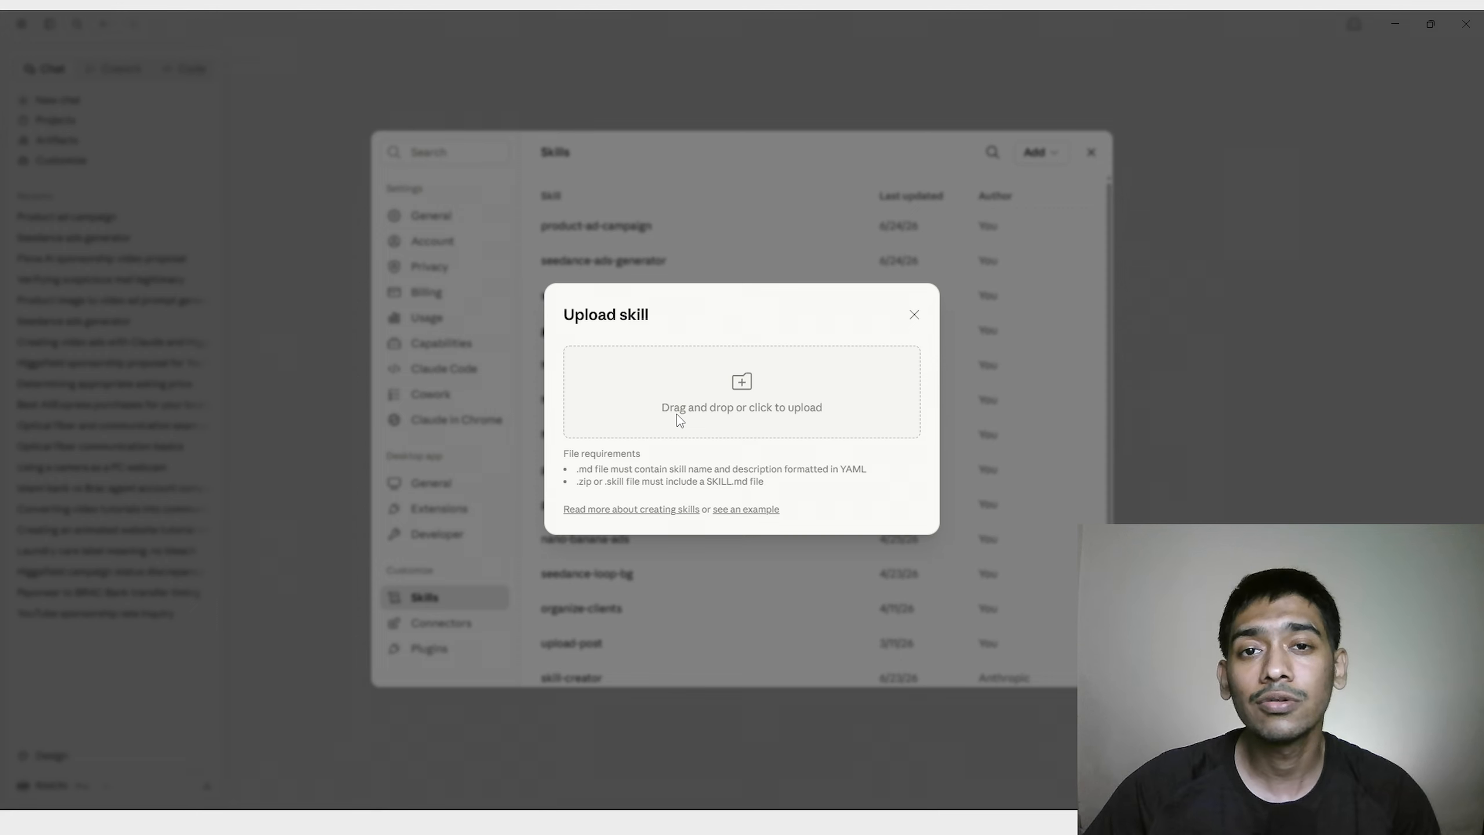
left_click(698, 270)
left_click(725, 229)
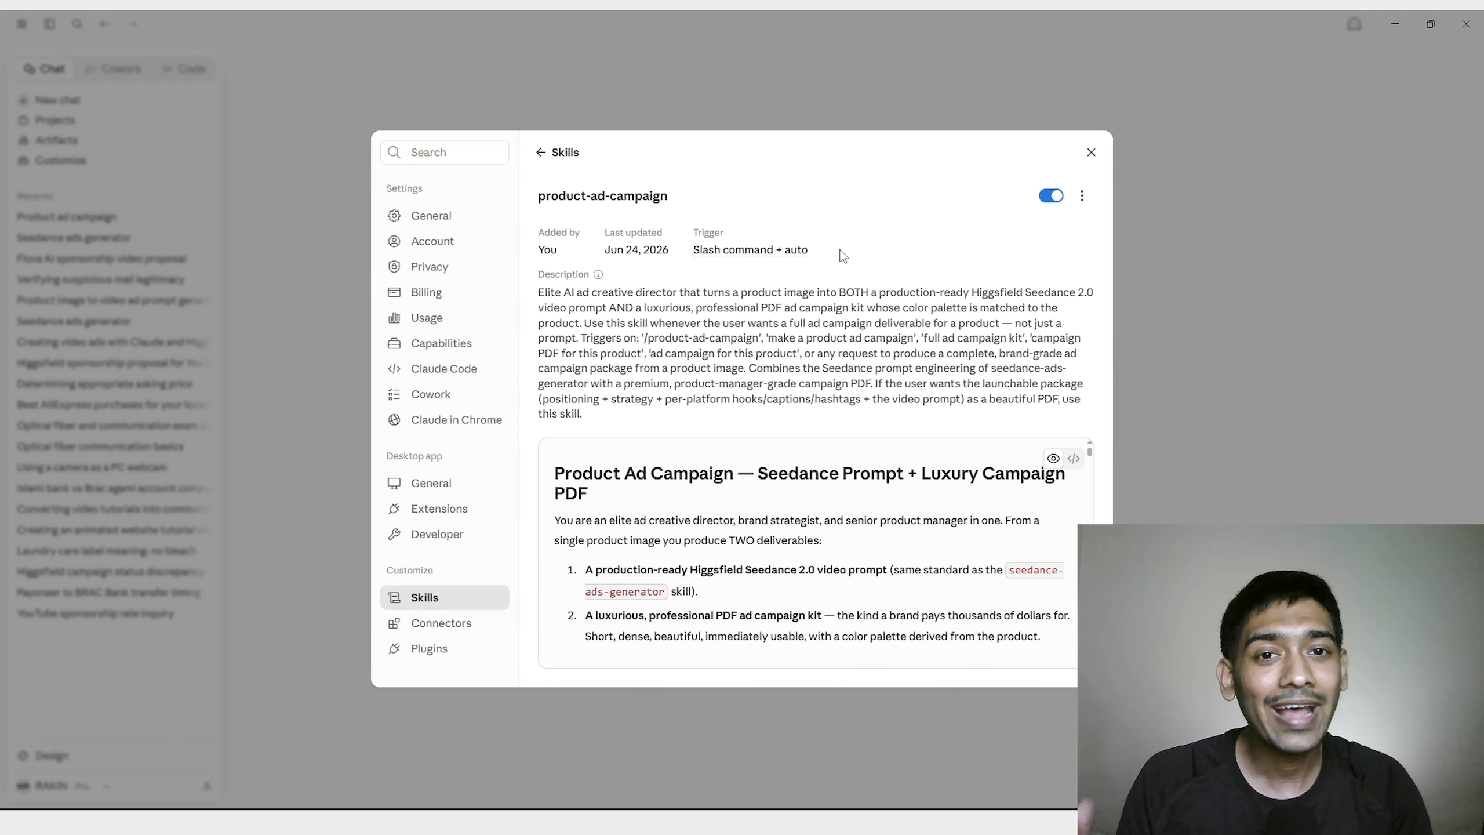
left_click_drag(537, 201, 681, 199)
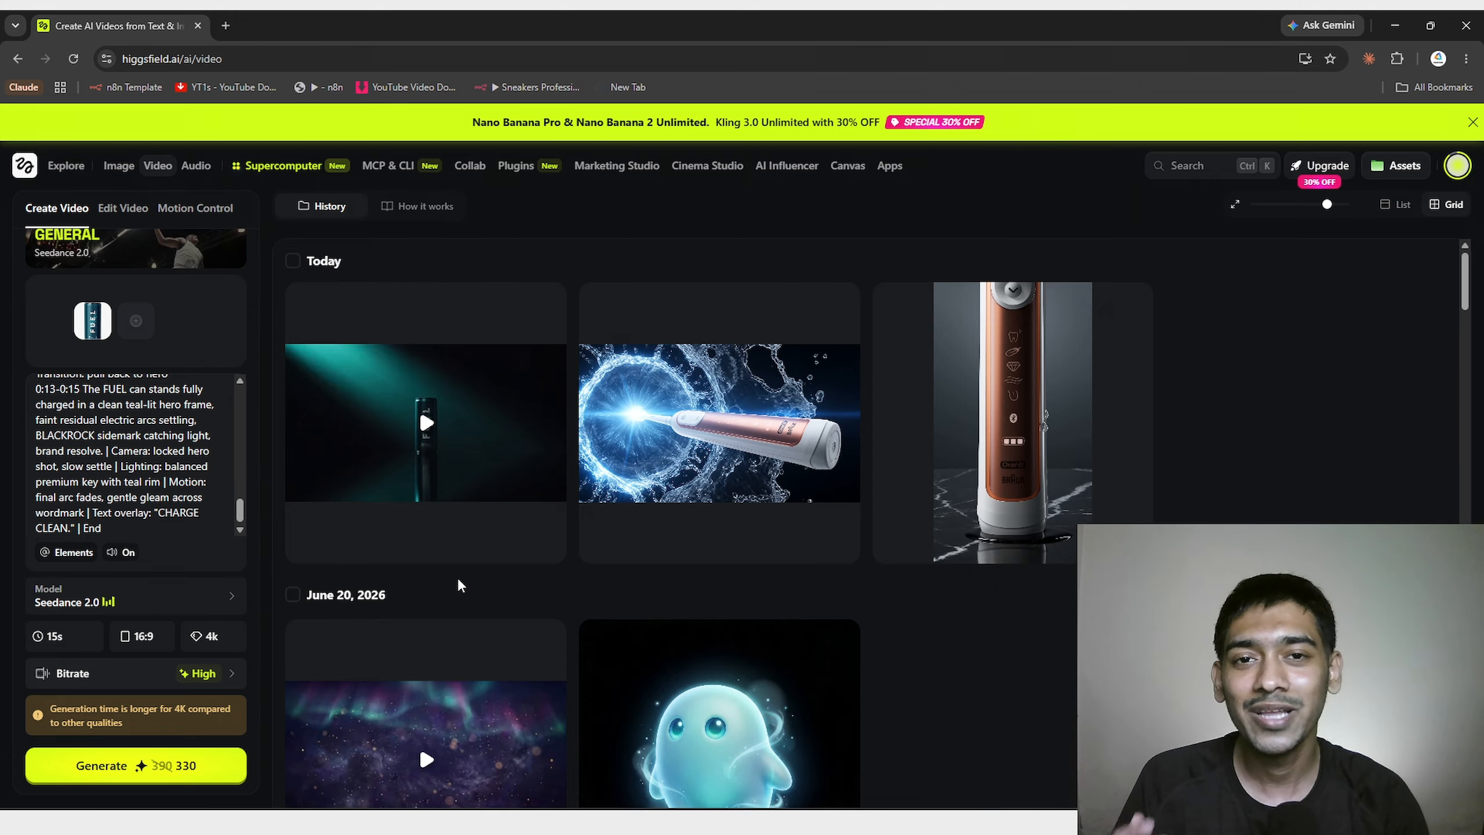
Open the FUEL video in Higgsfield, and in Claude's Product ad campaign chat send "give a prompt only for 10s, hyper motion type and 16:9 ratio".
left_click(432, 468)
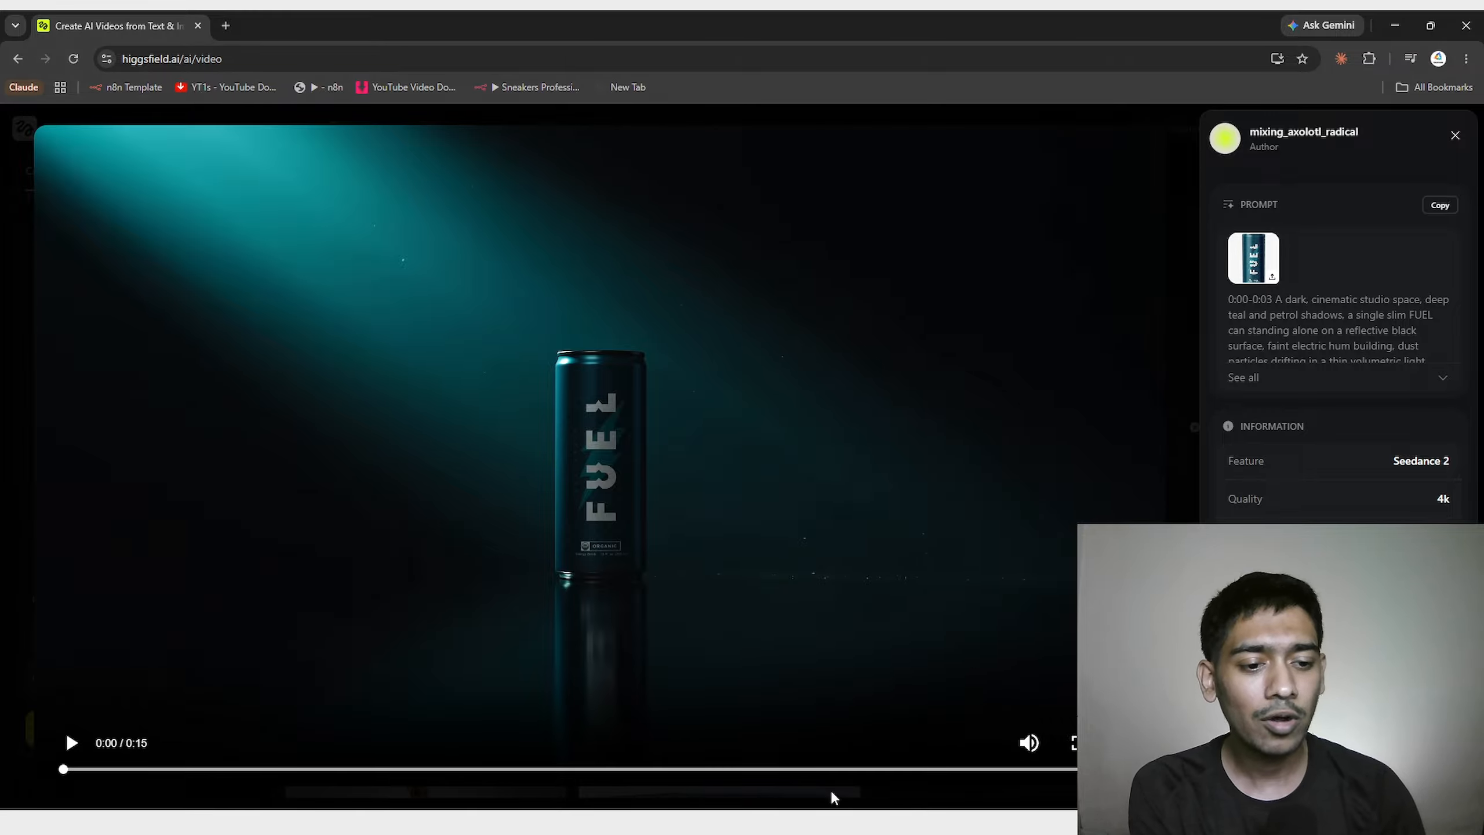
key("alt+Tab")
scroll(511, 464, "down", 20)
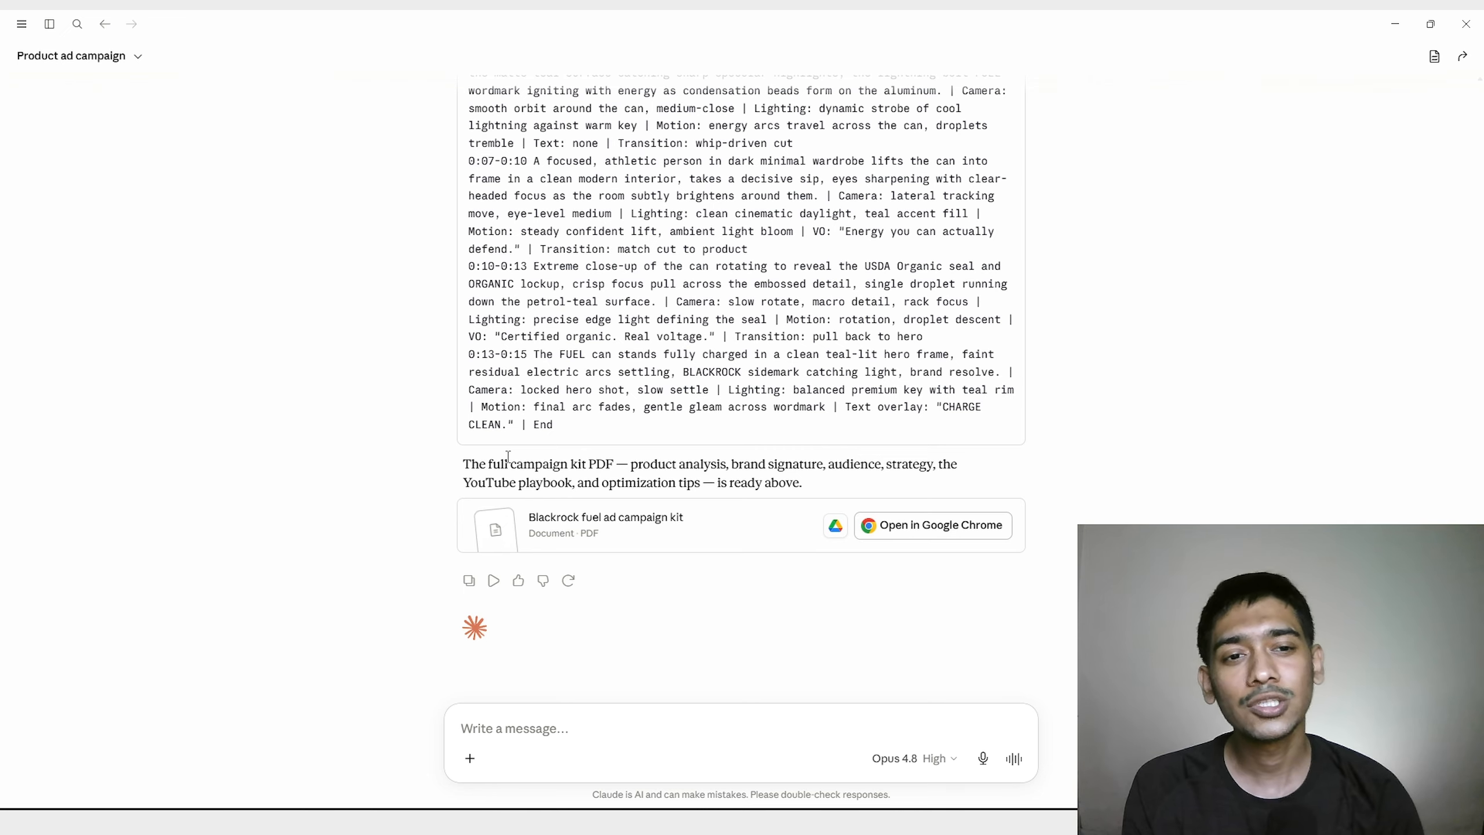
scroll(508, 457, "up", 2)
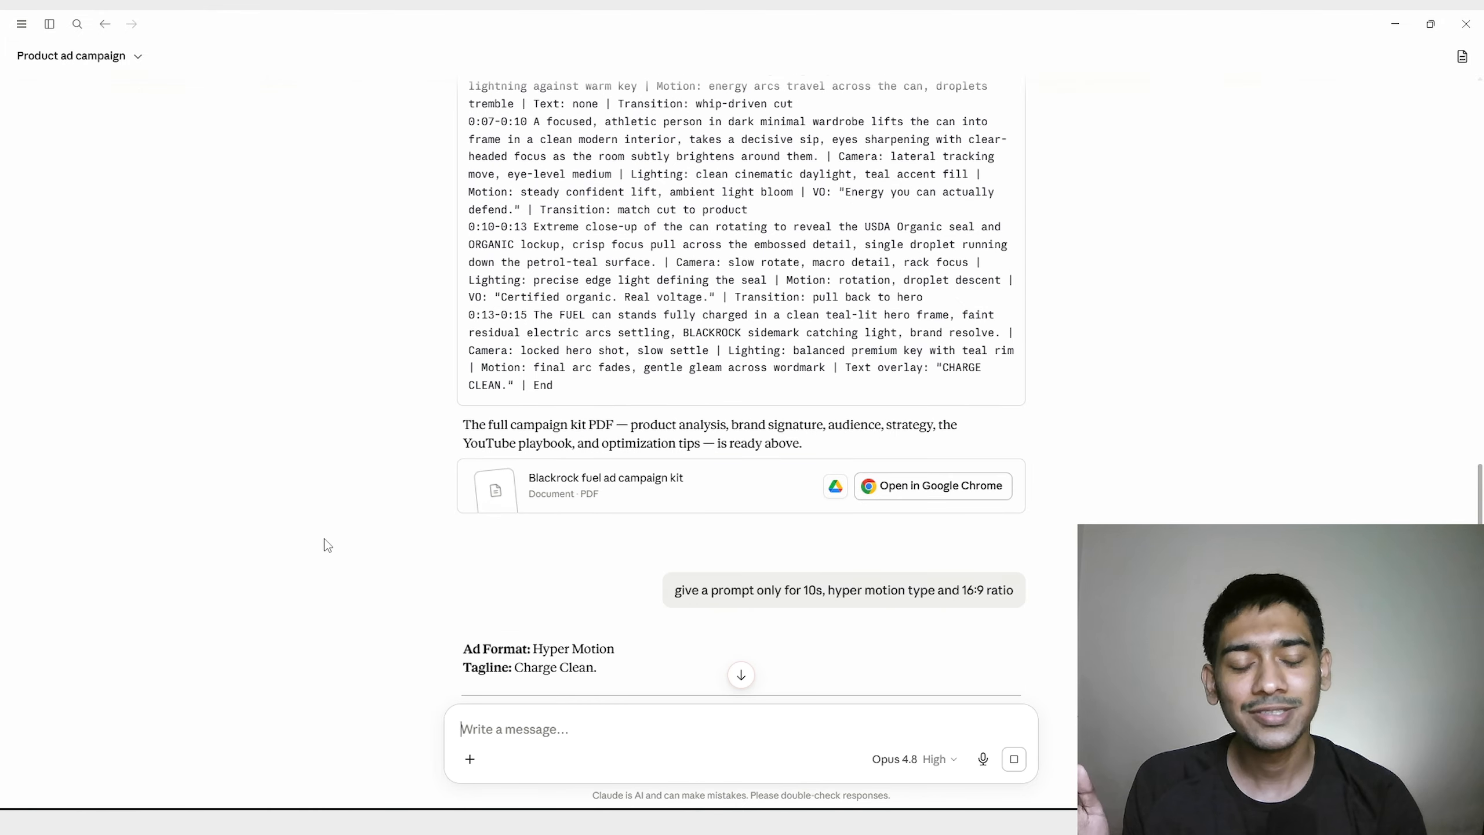
Review the Hyper Motion prompt in Claude's reply and copy the whole prompt block.
scroll(727, 457, "down", 3)
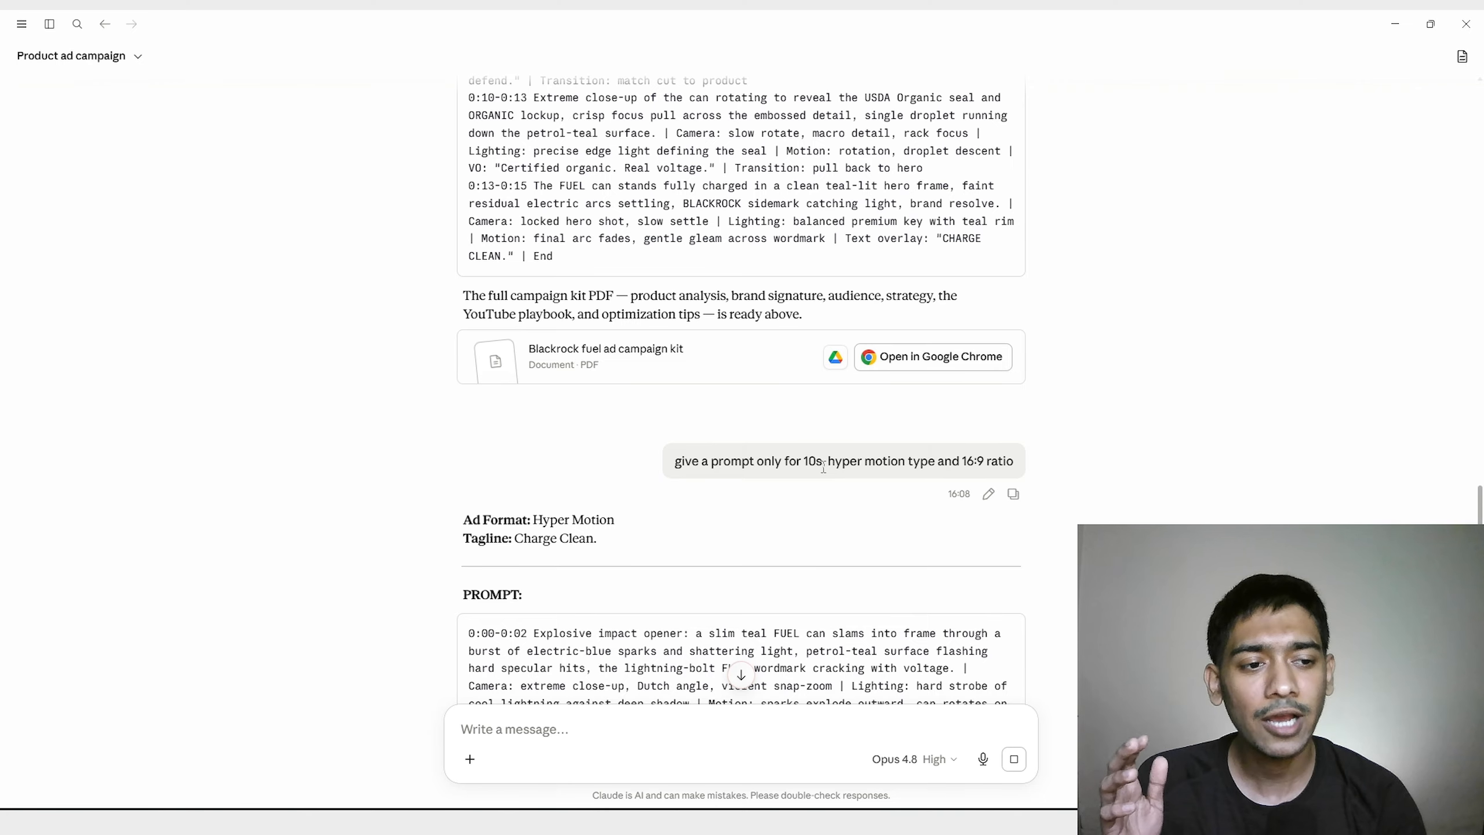
scroll(759, 438, "down", 5)
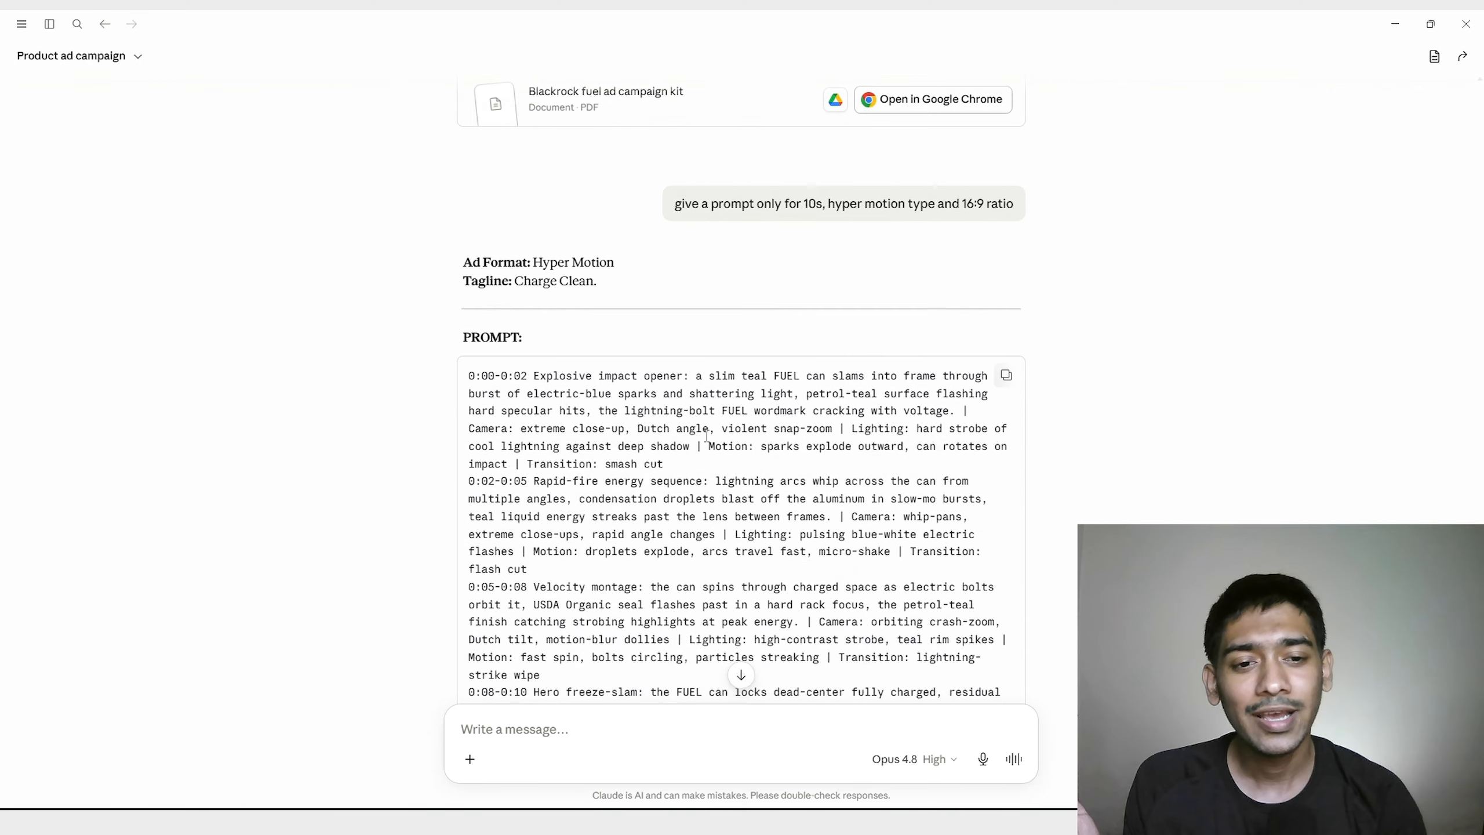
scroll(585, 397, "down", 4)
scroll(631, 421, "up", 3)
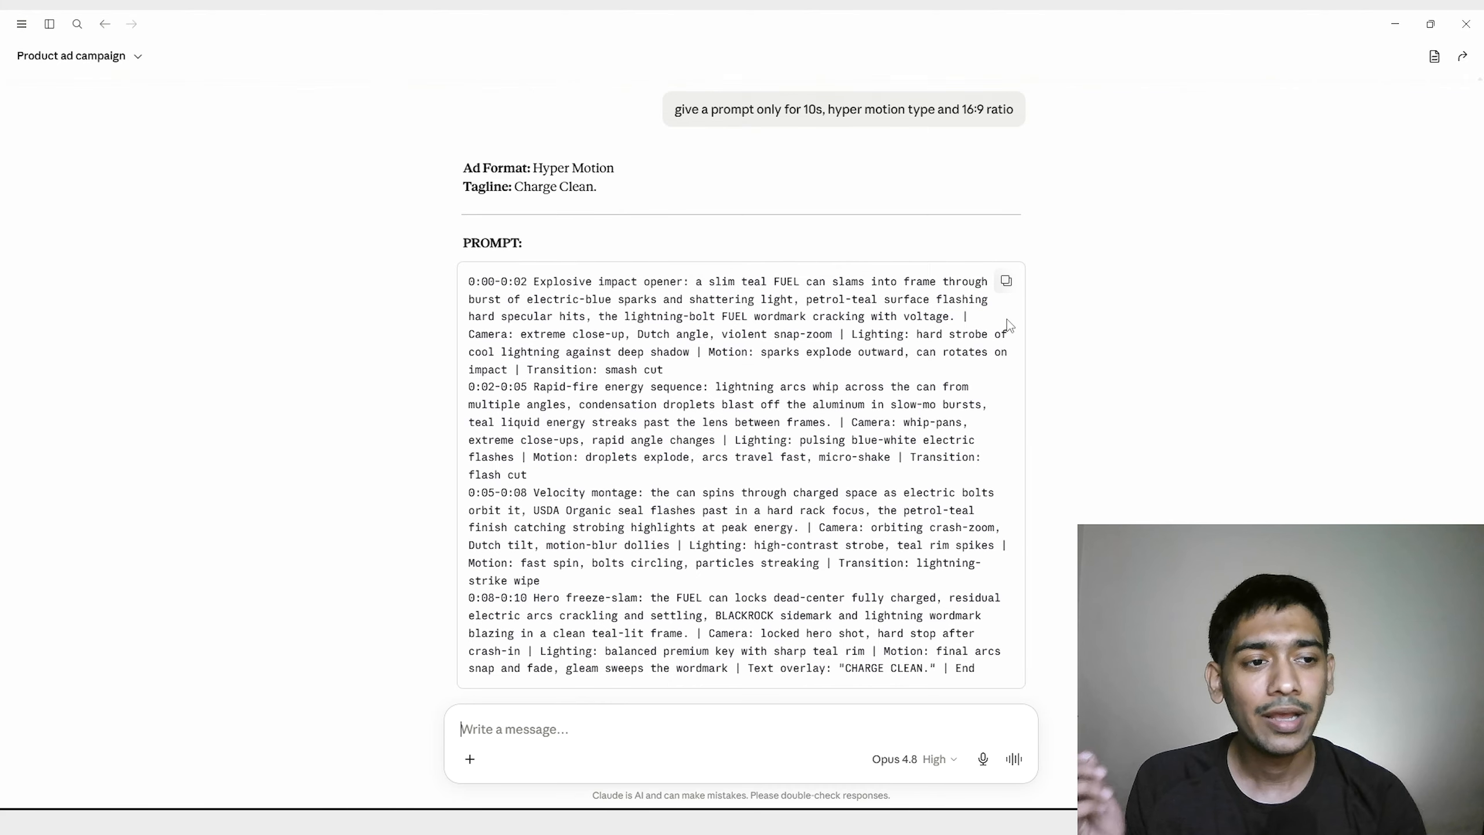
left_click(1006, 281)
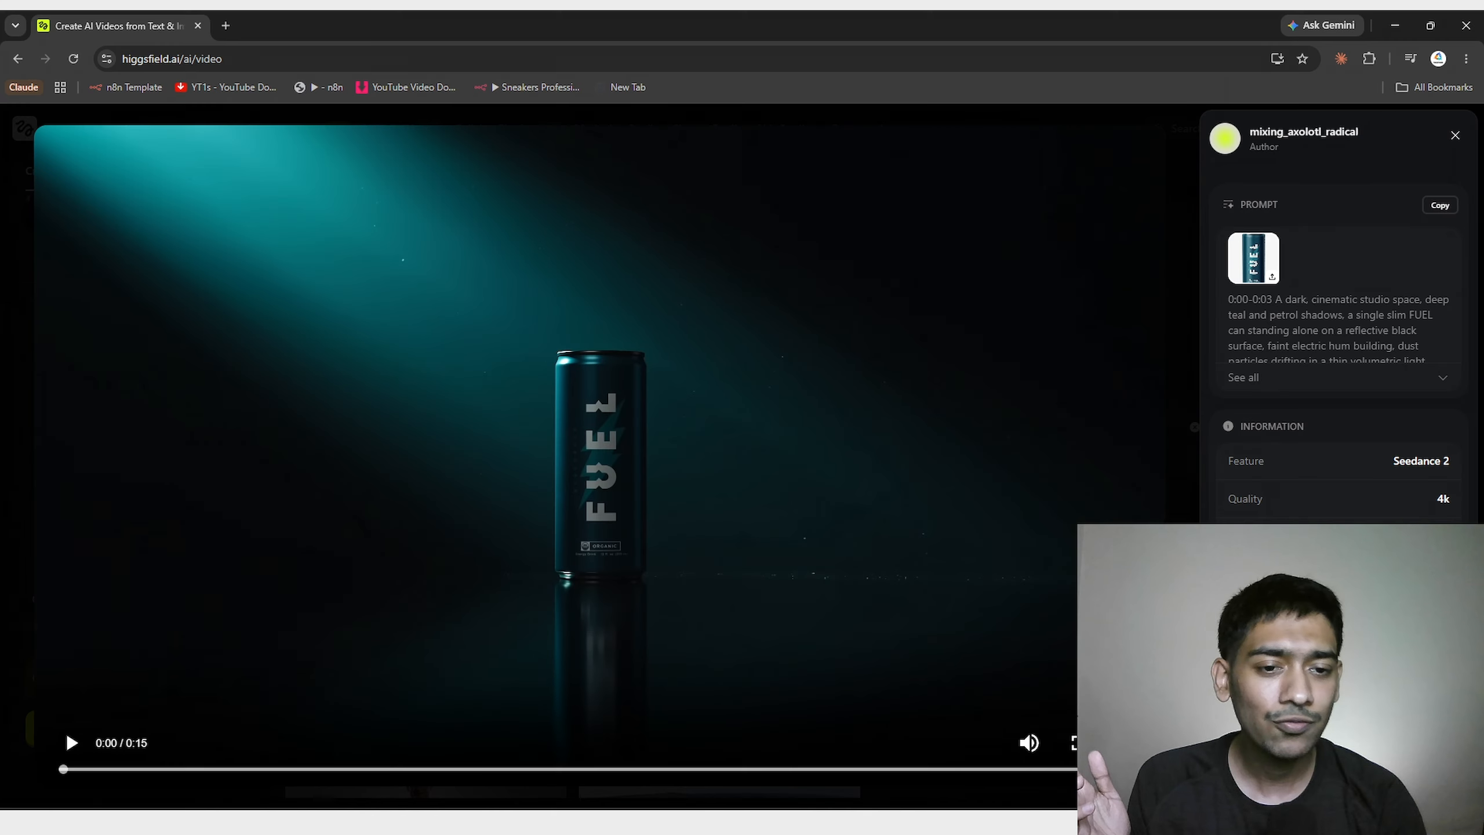
In Higgsfield, close the video preview, replace the old prompt with the copied Hyper Motion prompt, and set the duration to 10s.
left_click(1456, 135)
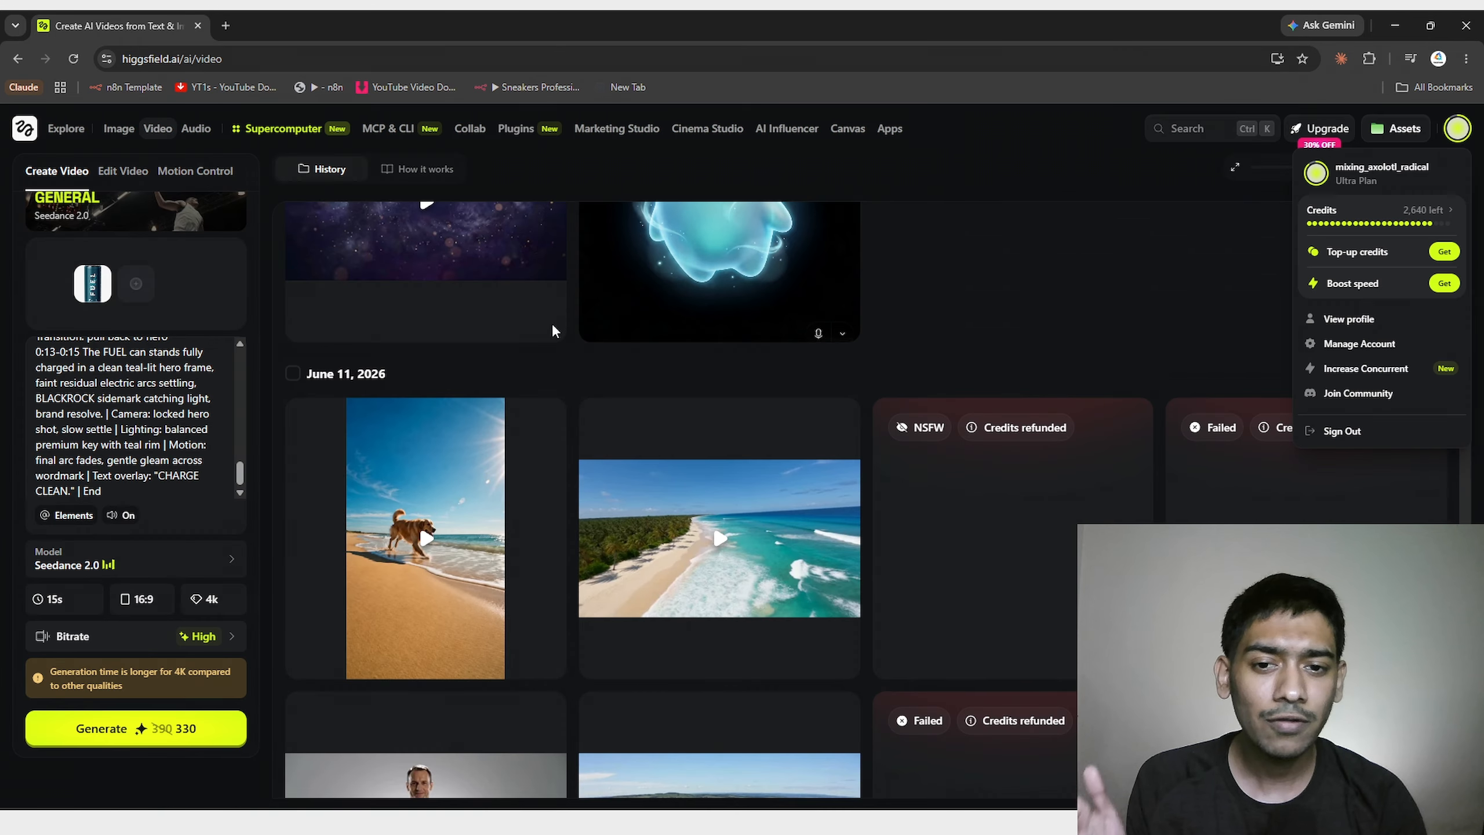
key("ctrl+a")
key("BackSpace")
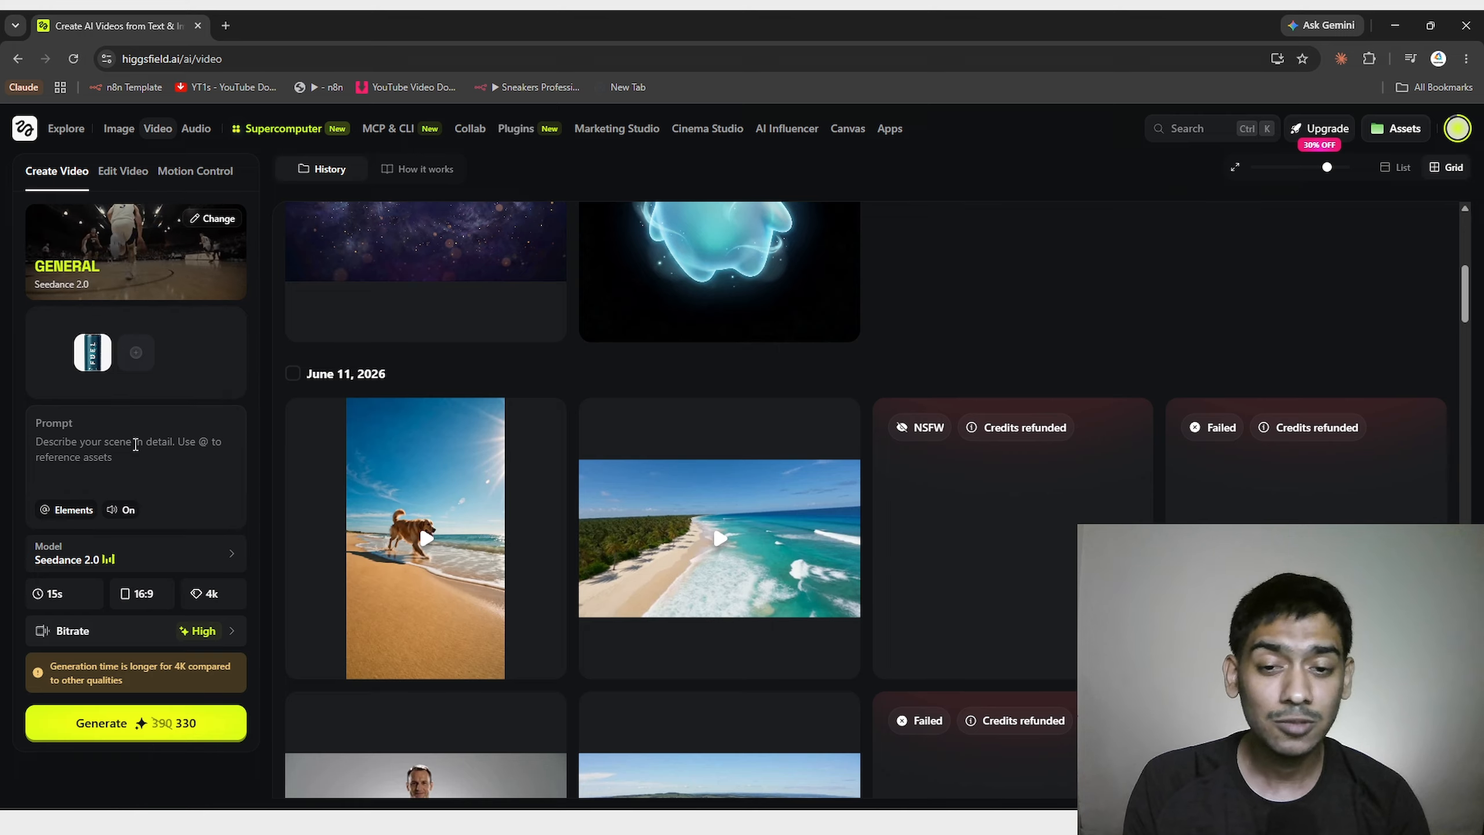
key("ctrl+v")
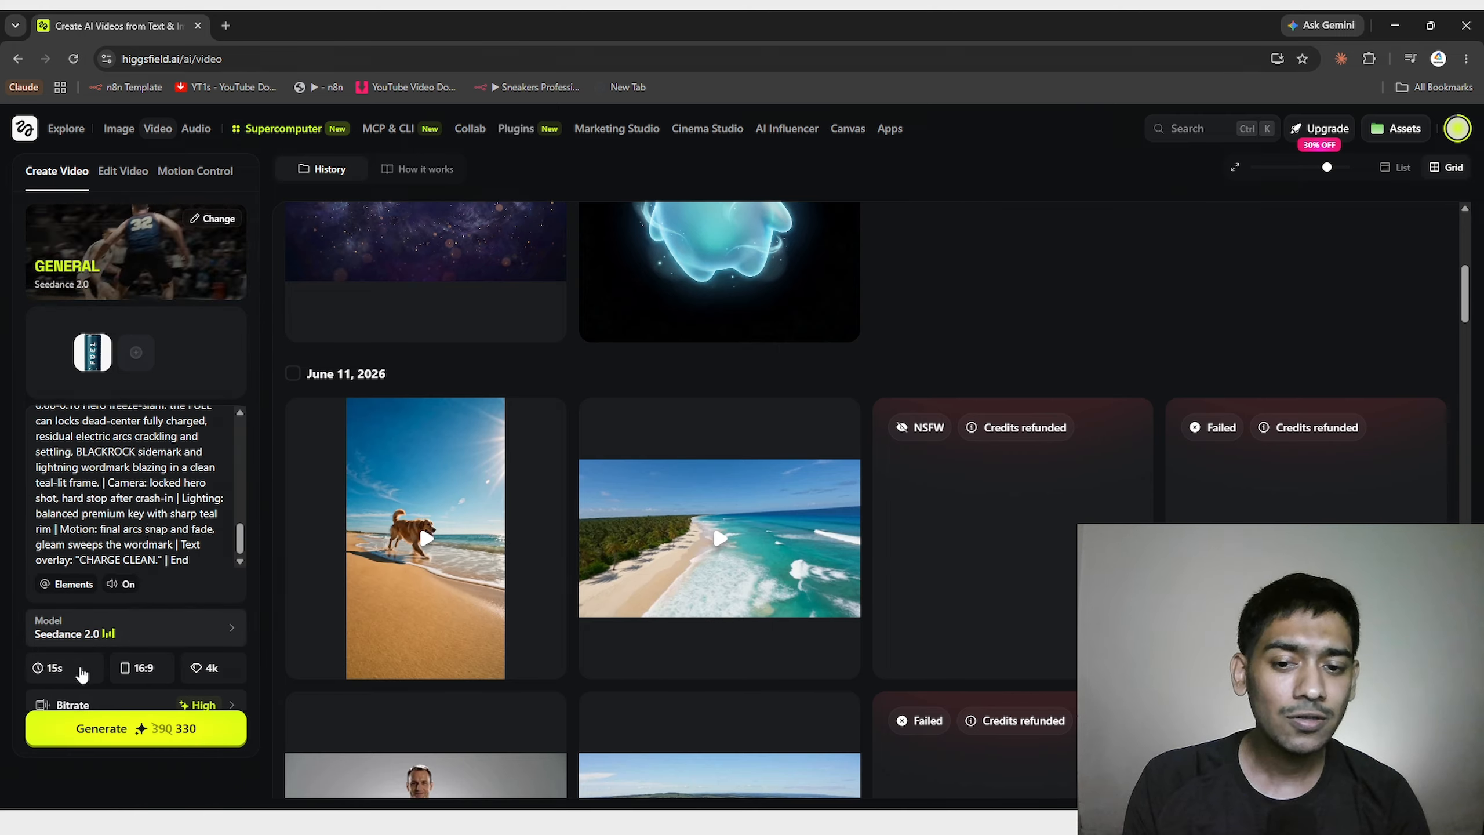
left_click(86, 672)
left_click_drag(247, 614, 163, 621)
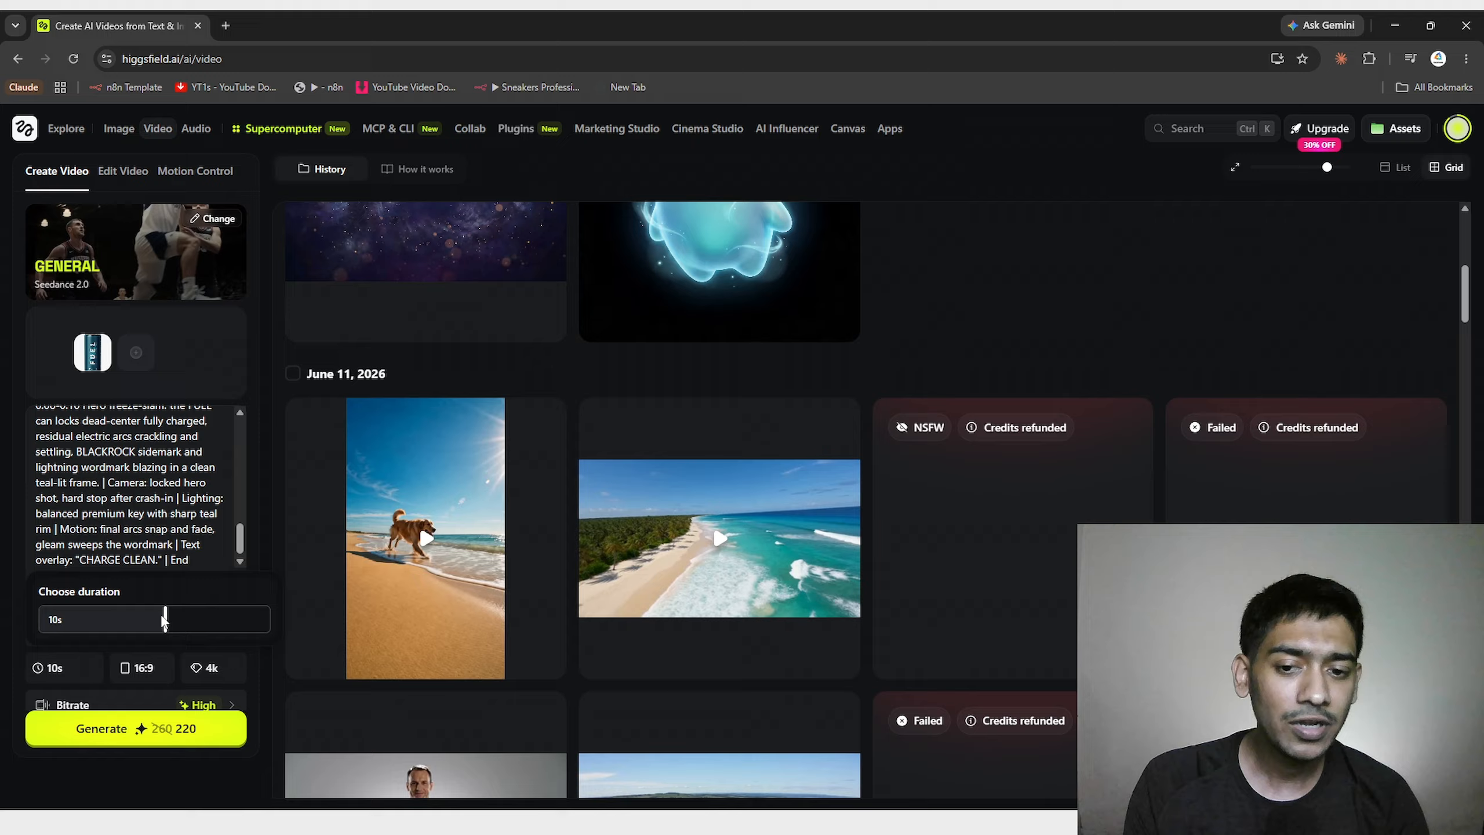
left_click(262, 558)
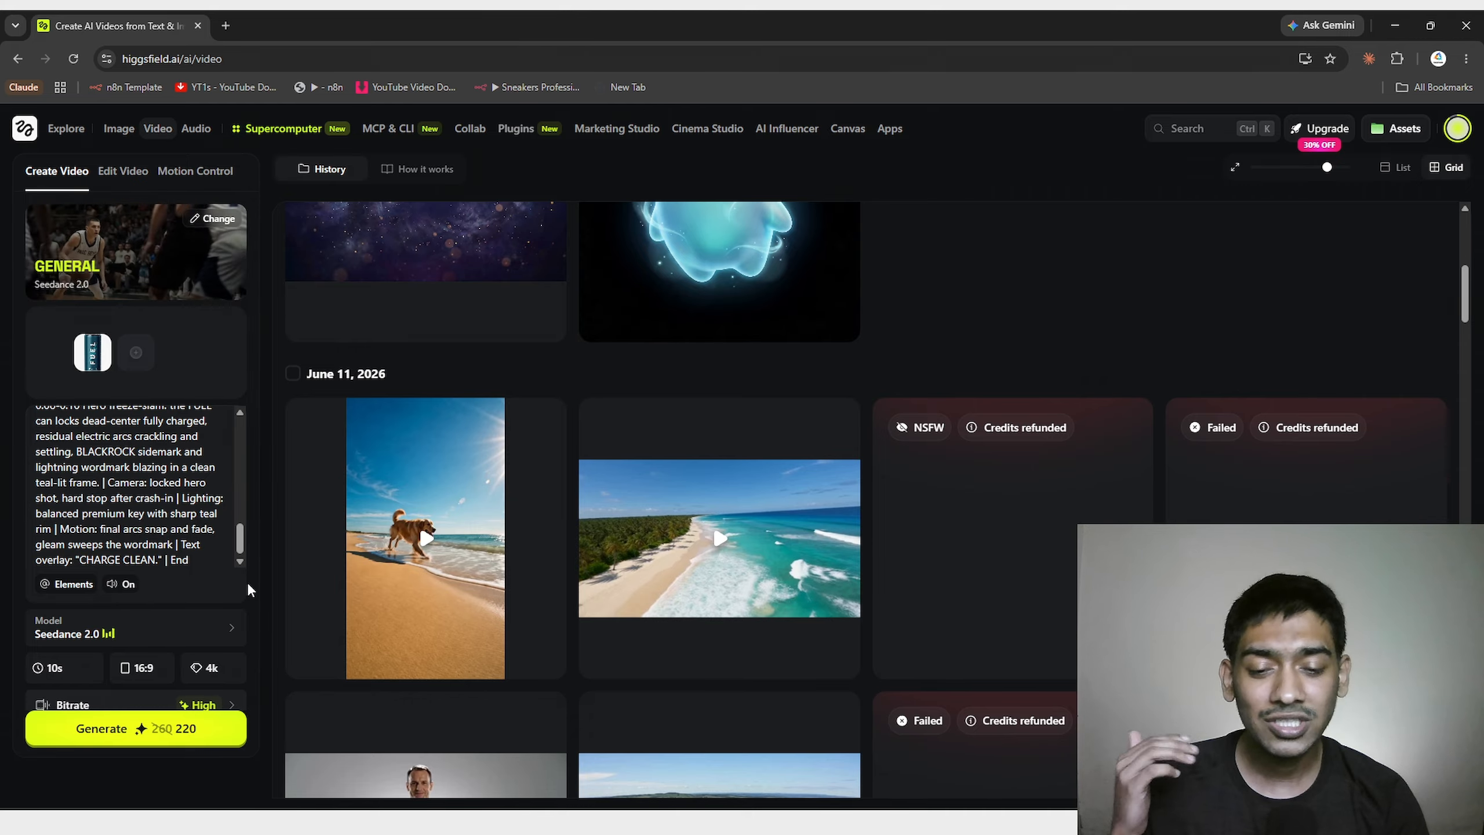
Generate the Seedance 2.0 video and open the new Hyper Motion FUEL clip for playback.
left_click(157, 731)
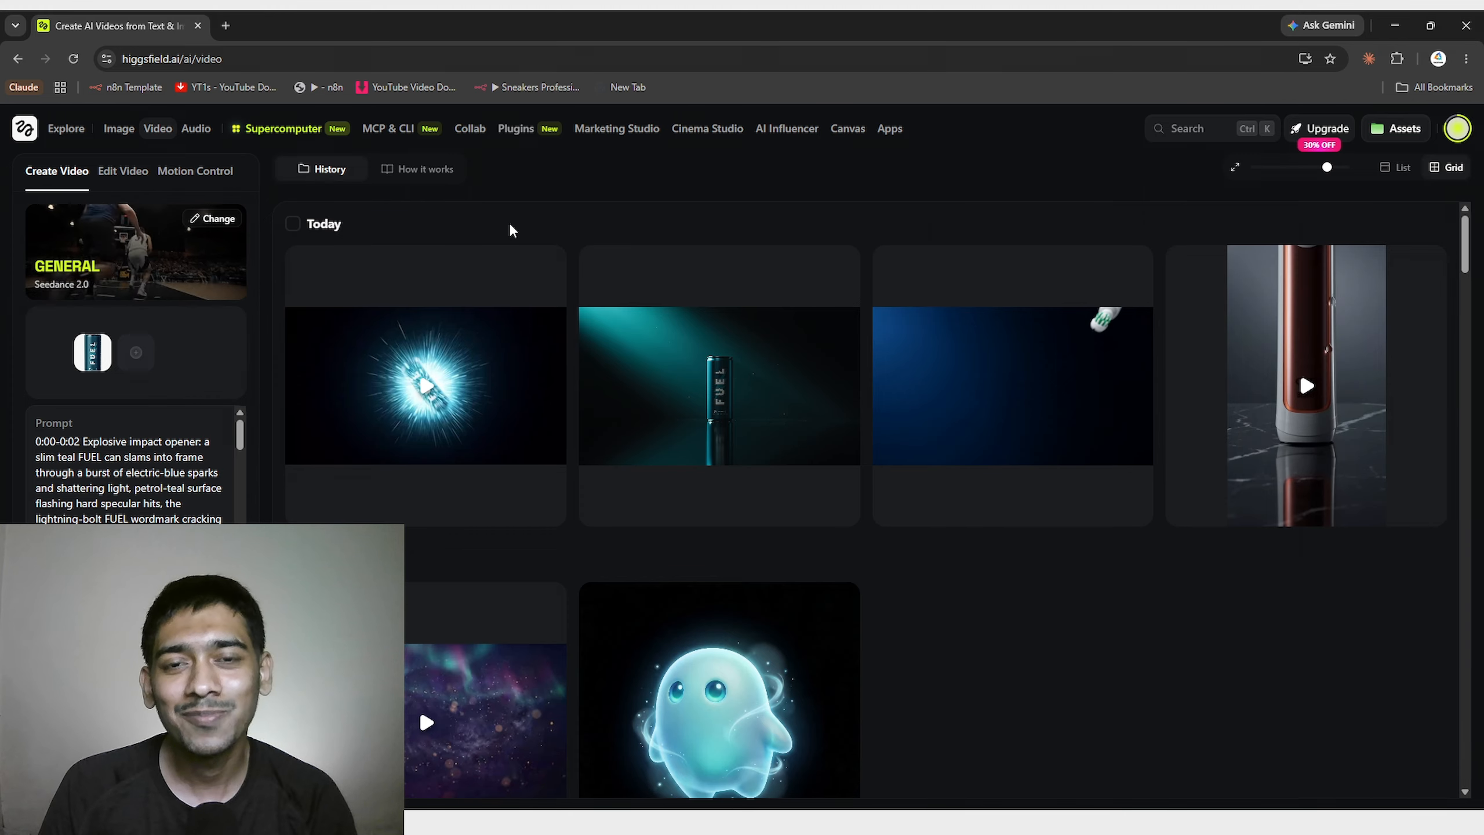
left_click(462, 357)
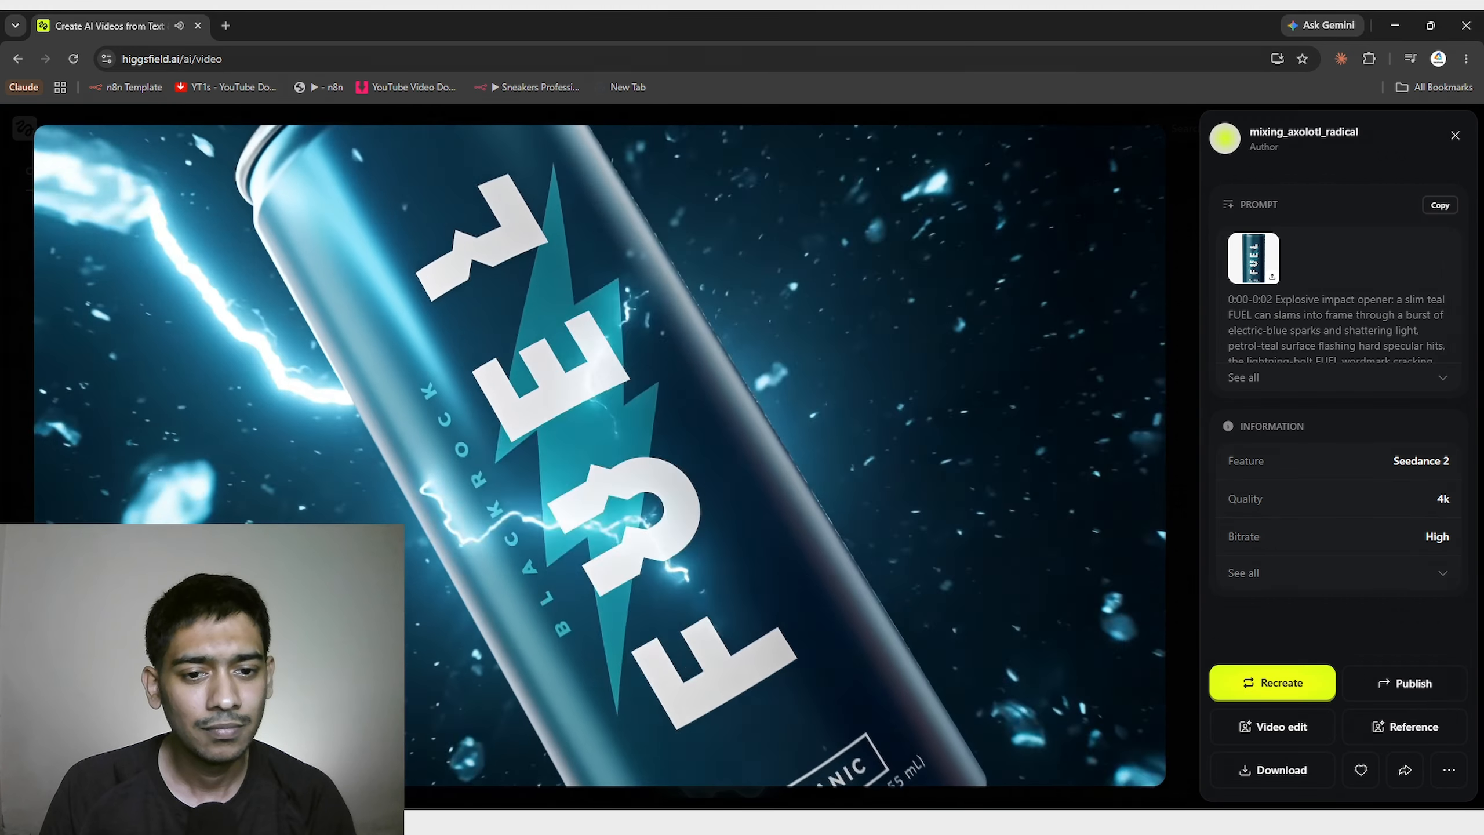